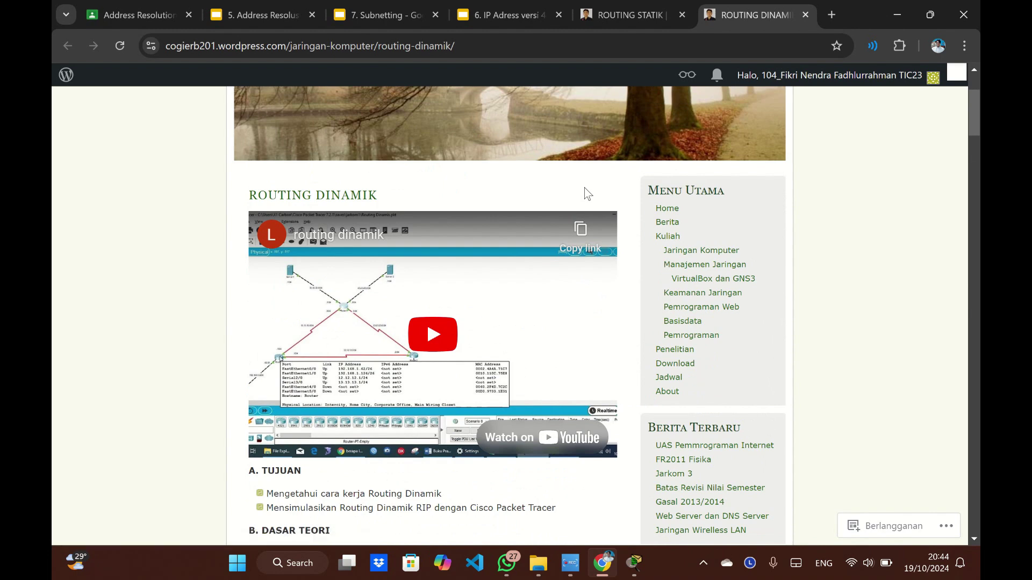
- Read through the dynamic routing article, from its objectives and RIP theory down to the experiment scenario and its topology diagram
scroll(585, 188, down, 3)
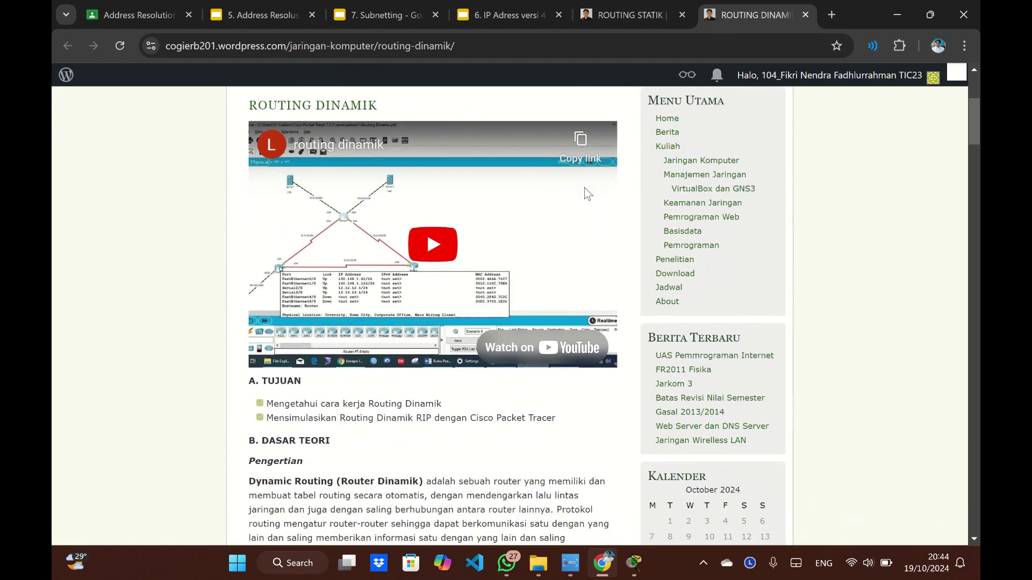
scroll(585, 192, down, 1)
scroll(585, 192, up, 4)
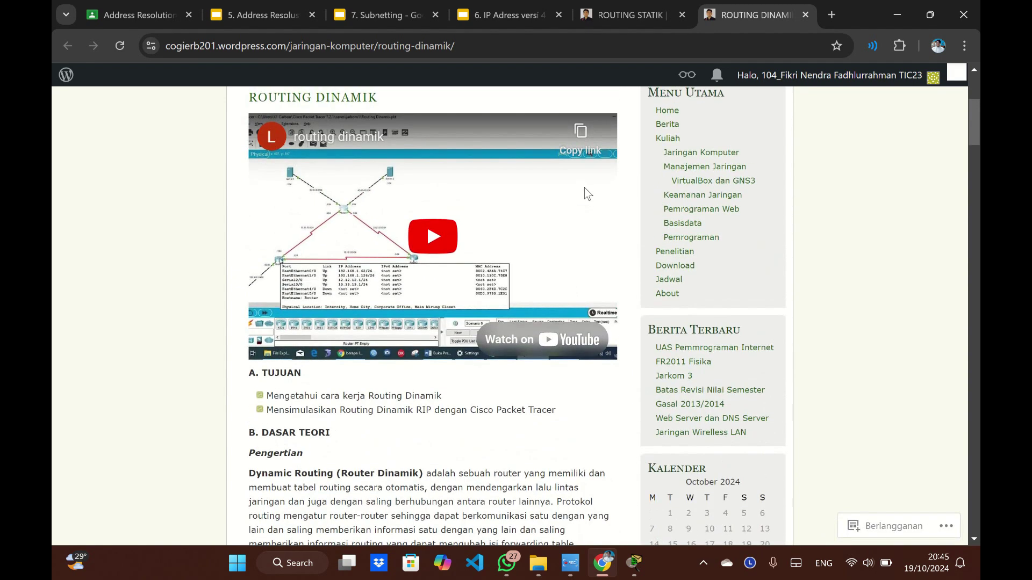
scroll(588, 192, down, 2)
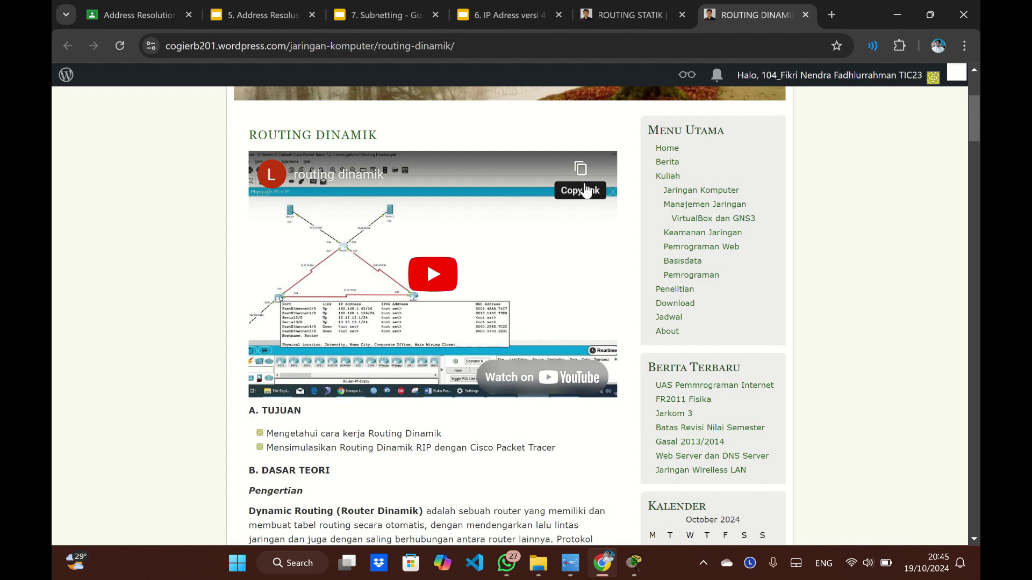
scroll(414, 134, down, 3)
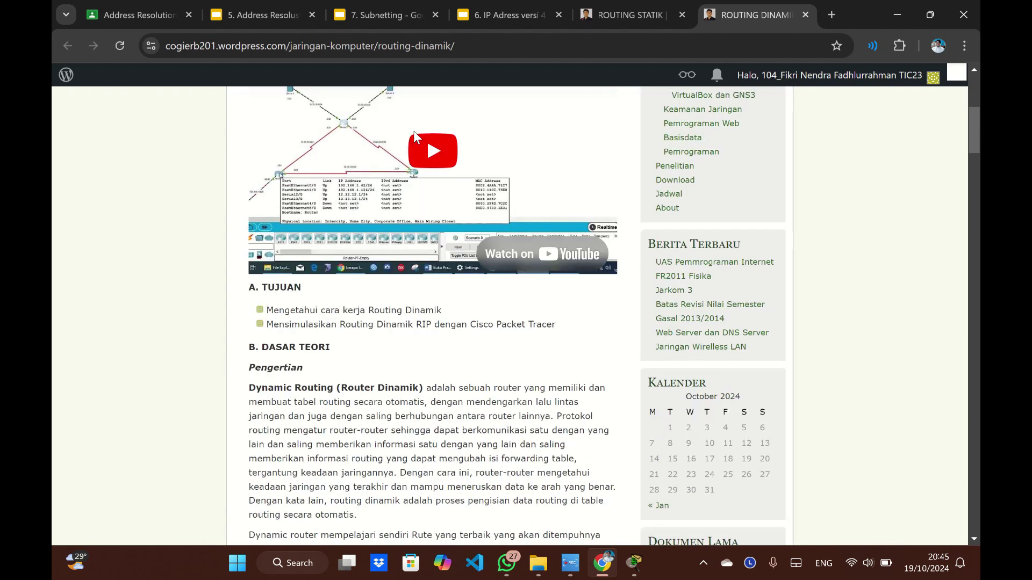
scroll(414, 131, down, 4)
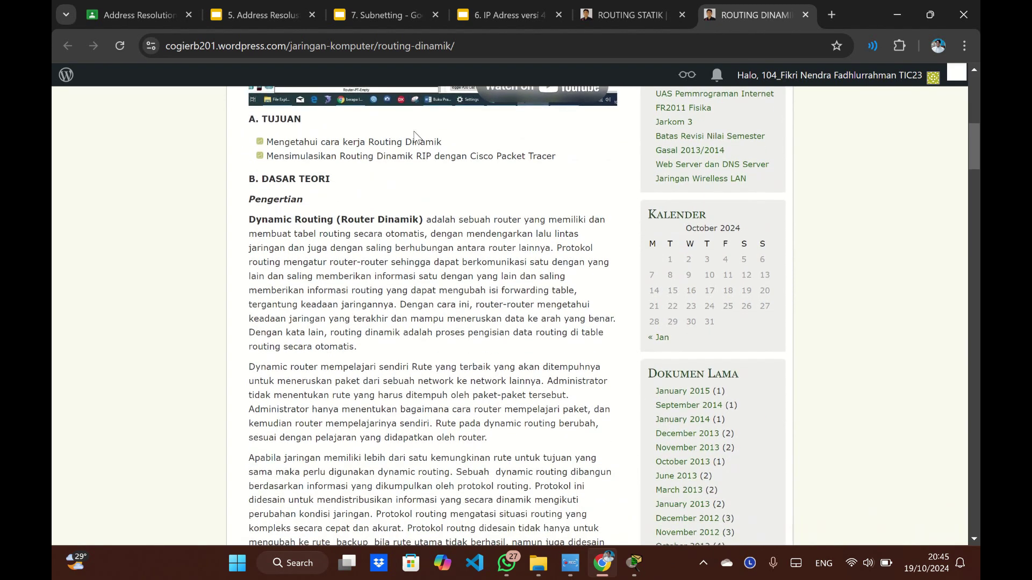
scroll(414, 132, down, 1)
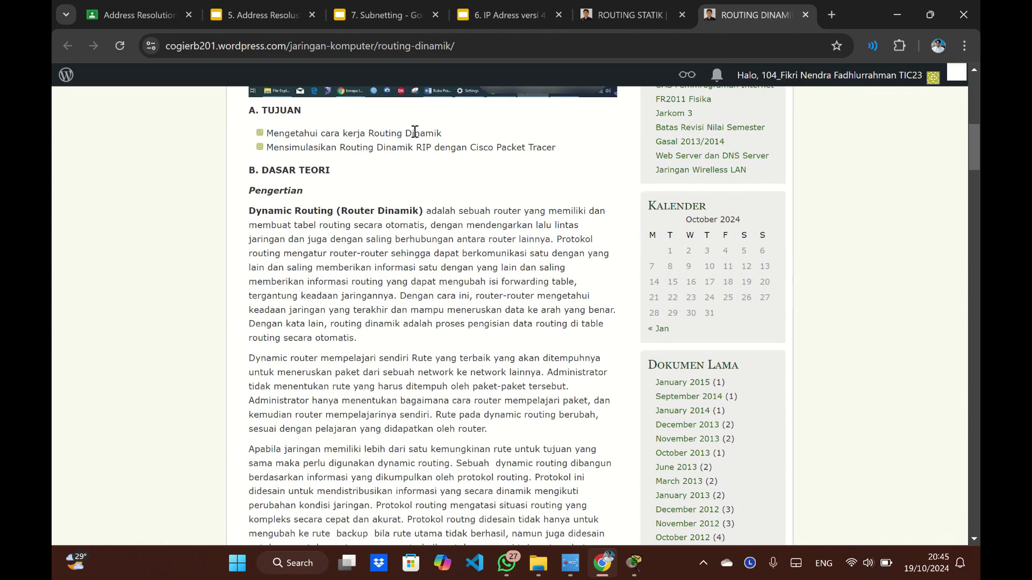
scroll(414, 132, down, 1)
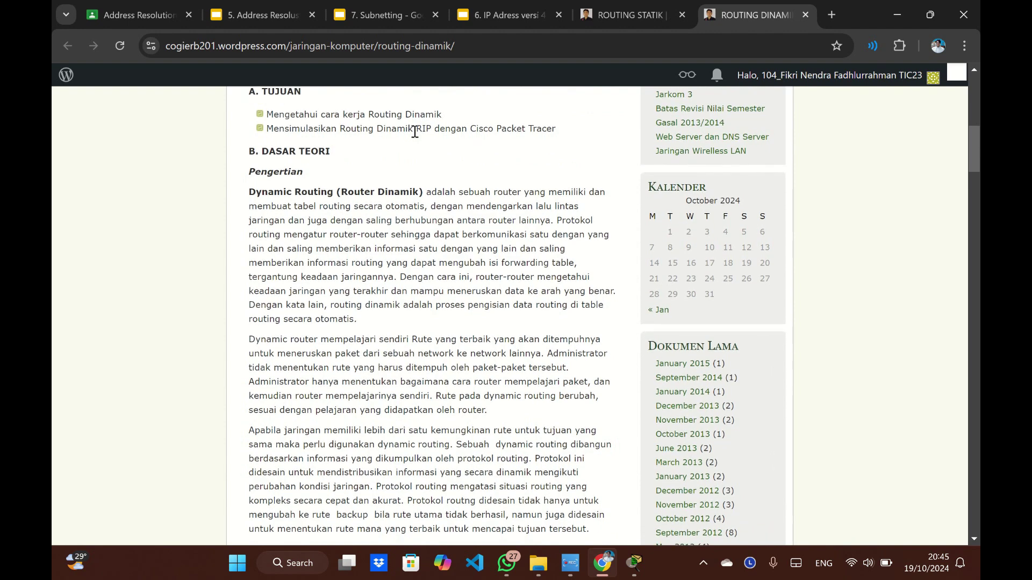
scroll(415, 132, down, 15)
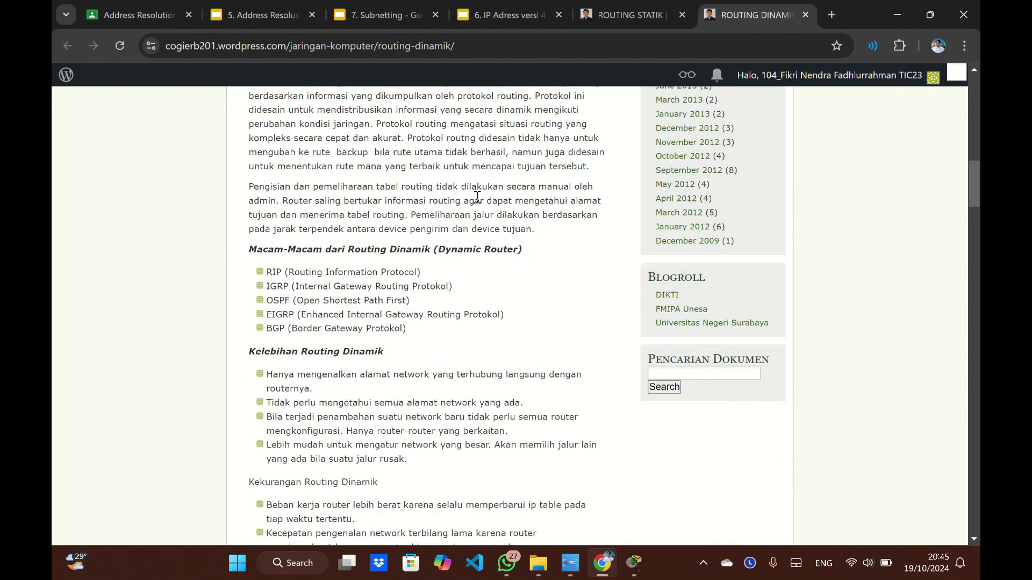
scroll(477, 191, up, 4)
scroll(478, 191, down, 6)
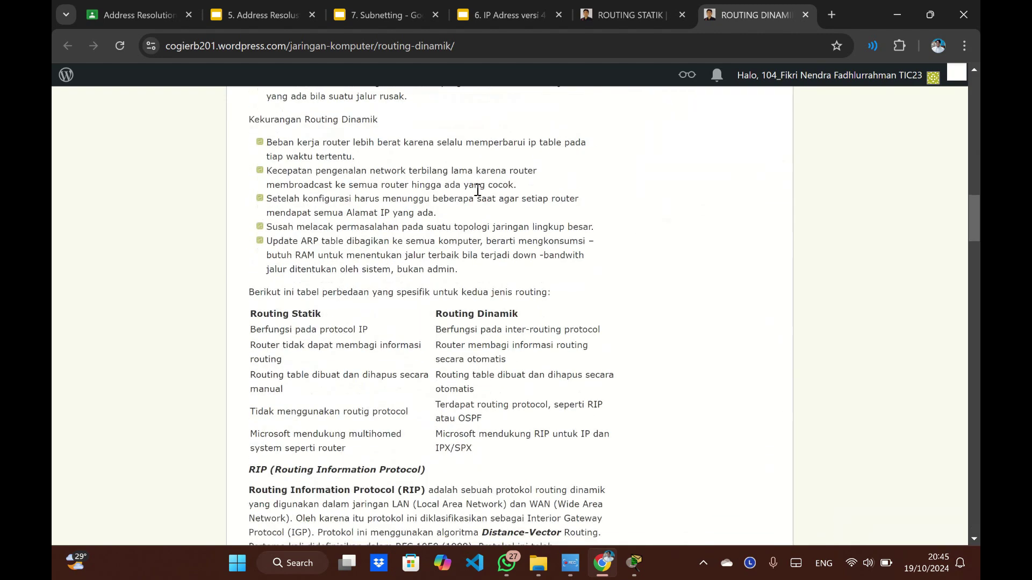
scroll(478, 191, down, 4)
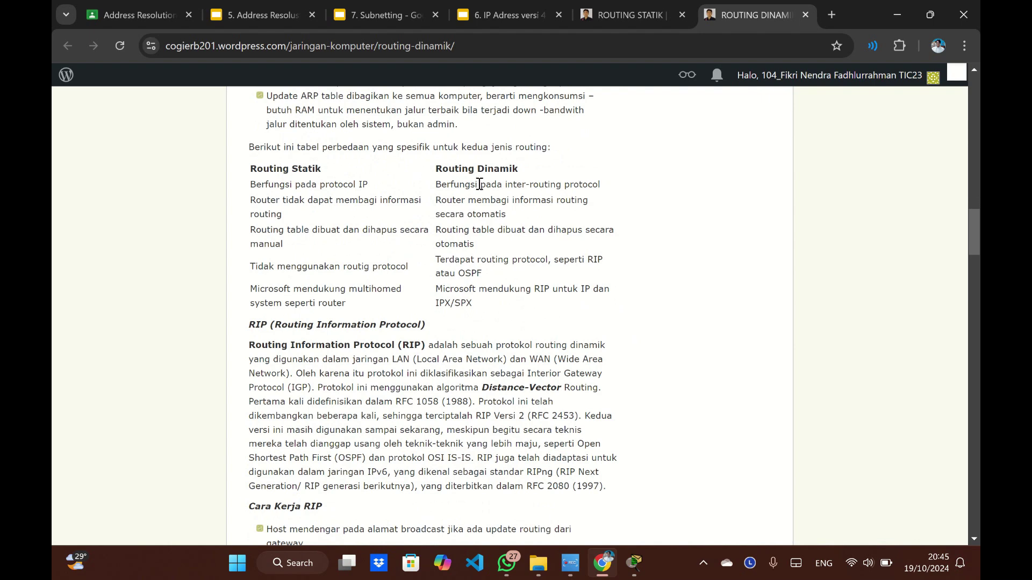
scroll(479, 185, down, 12)
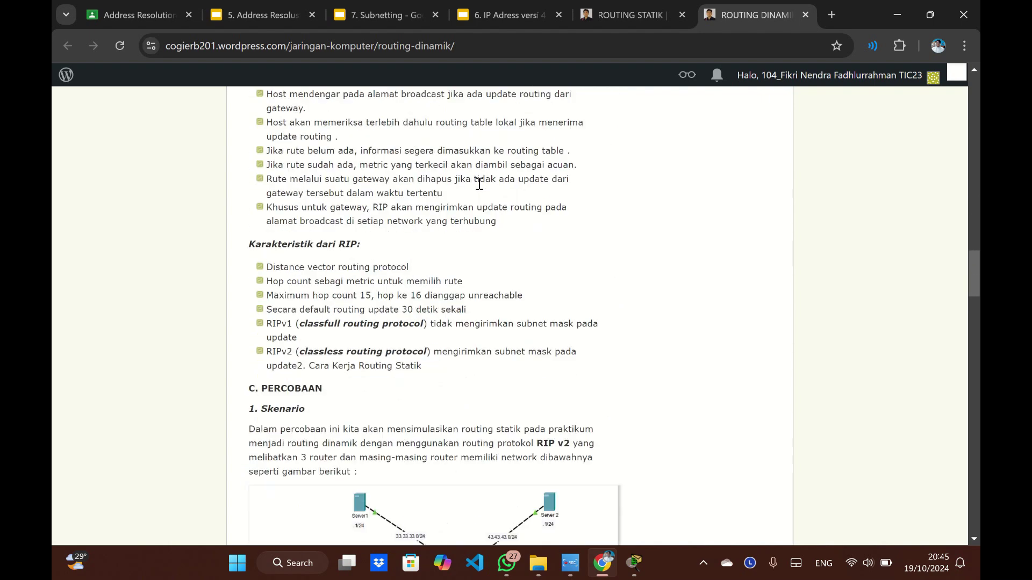
scroll(478, 185, down, 1)
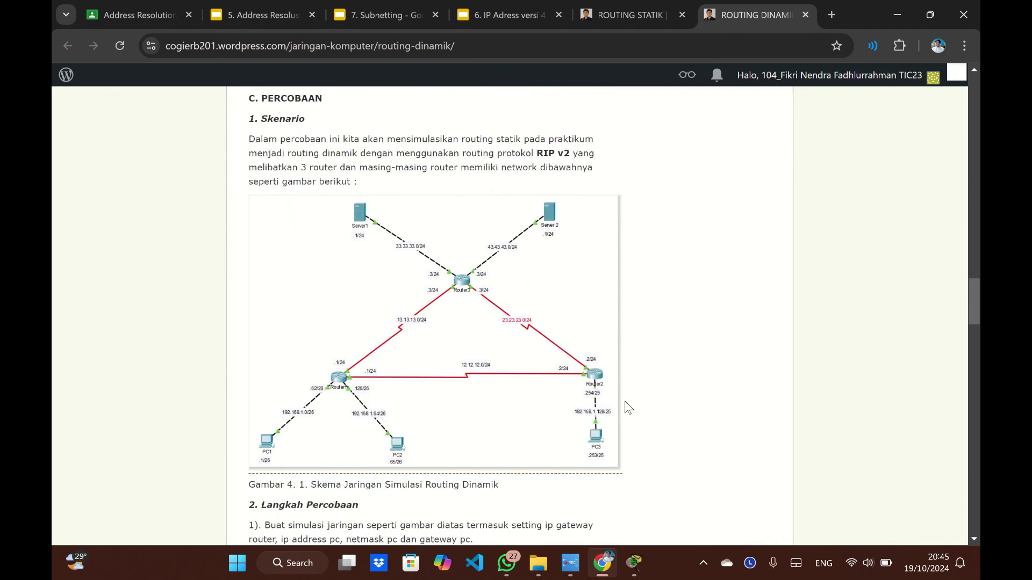
- Place the article beside the Cisco Packet Tracer workspace, with the whole topology diagram in view, and switch to Packet Tracer
key(super+Left)
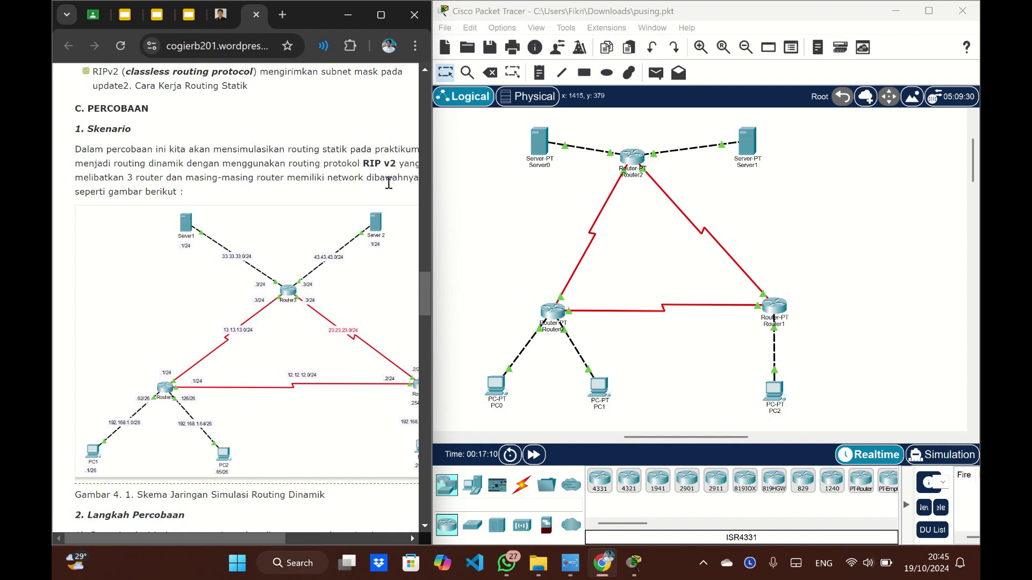
scroll(389, 183, right, 1)
scroll(388, 182, right, 1)
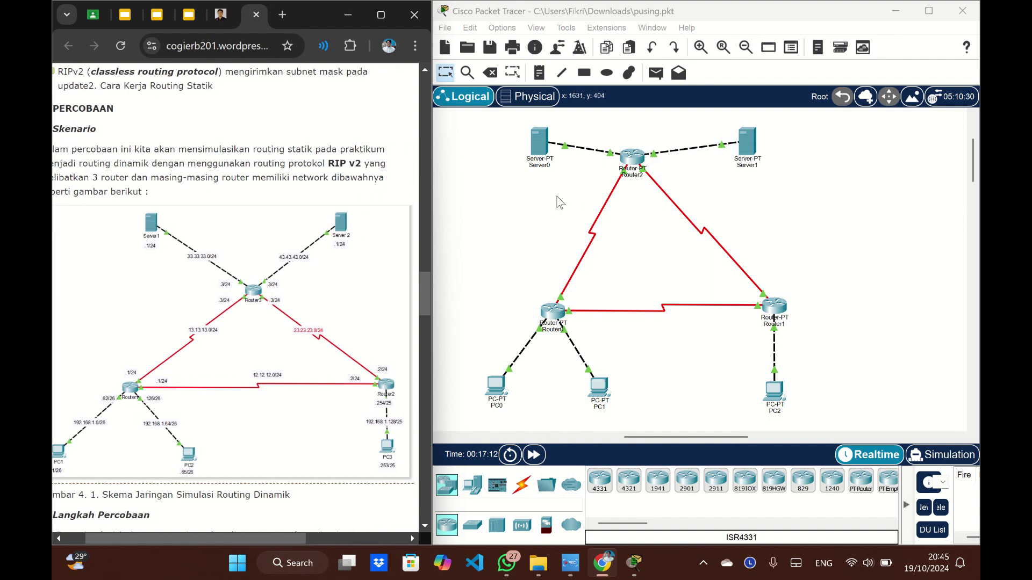
scroll(559, 202, left, 3)
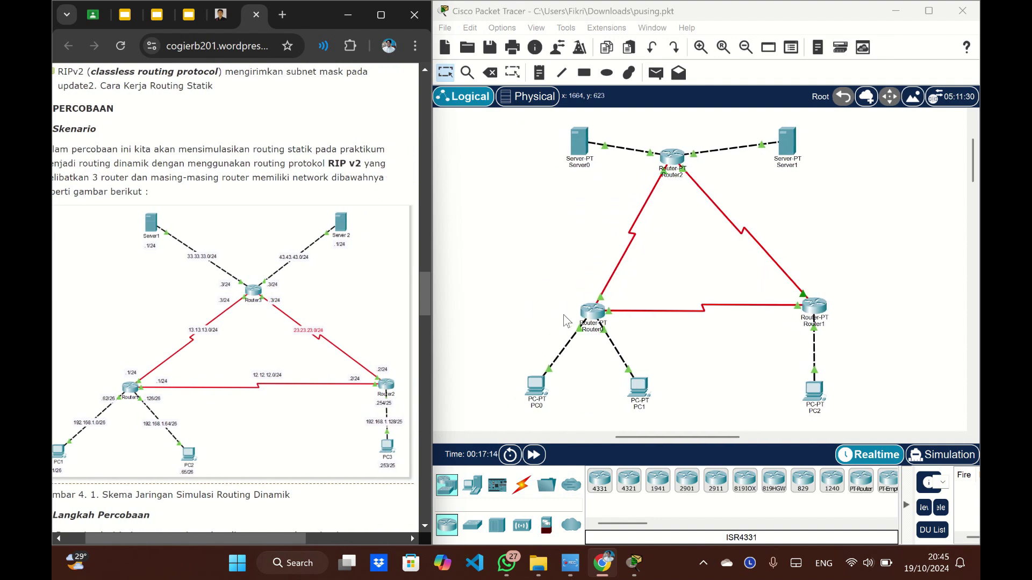
scroll(241, 221, down, 1)
scroll(240, 220, down, 1)
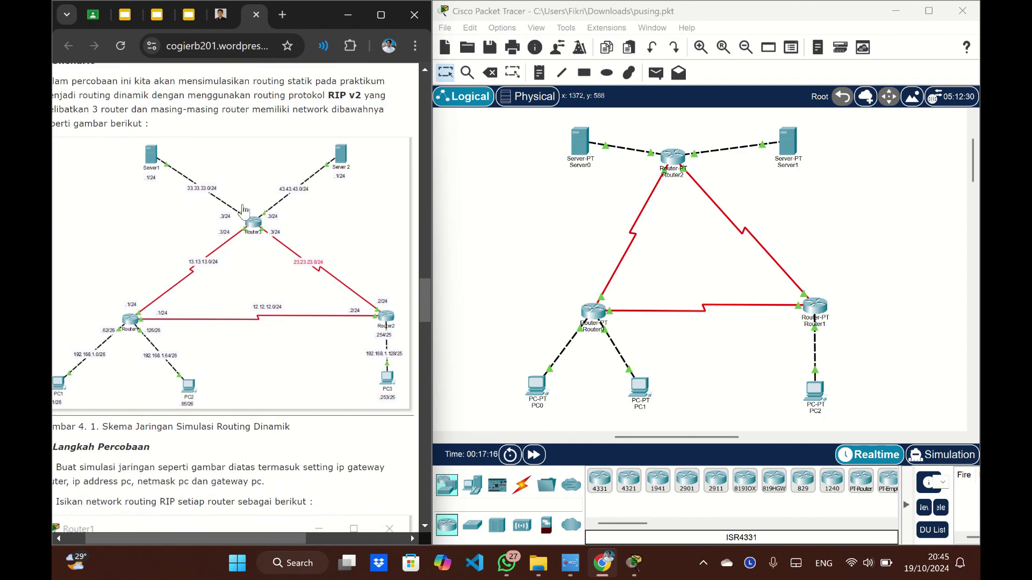
scroll(243, 215, left, 1)
scroll(245, 211, down, 2)
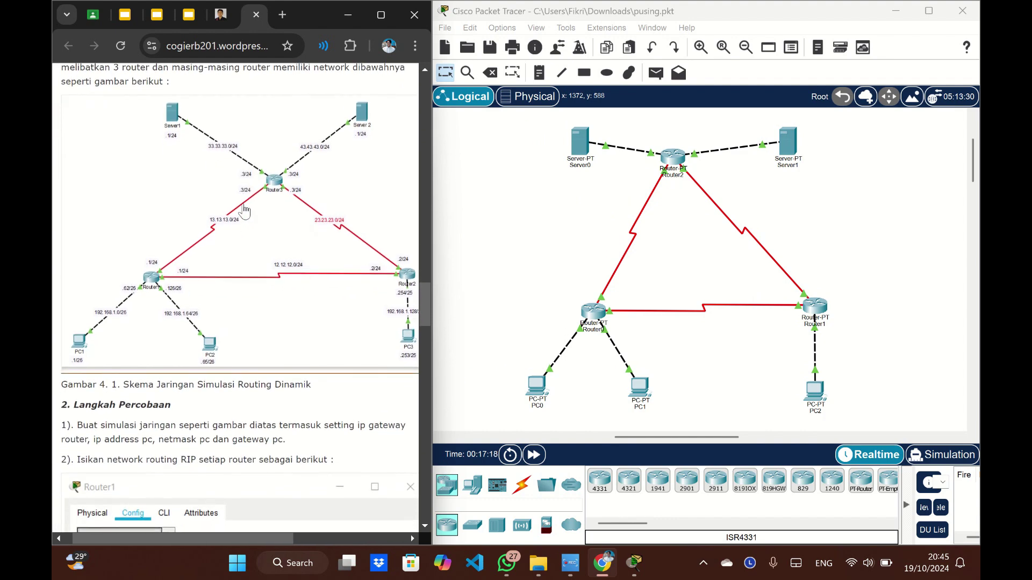
scroll(245, 212, up, 1)
scroll(245, 210, right, 1)
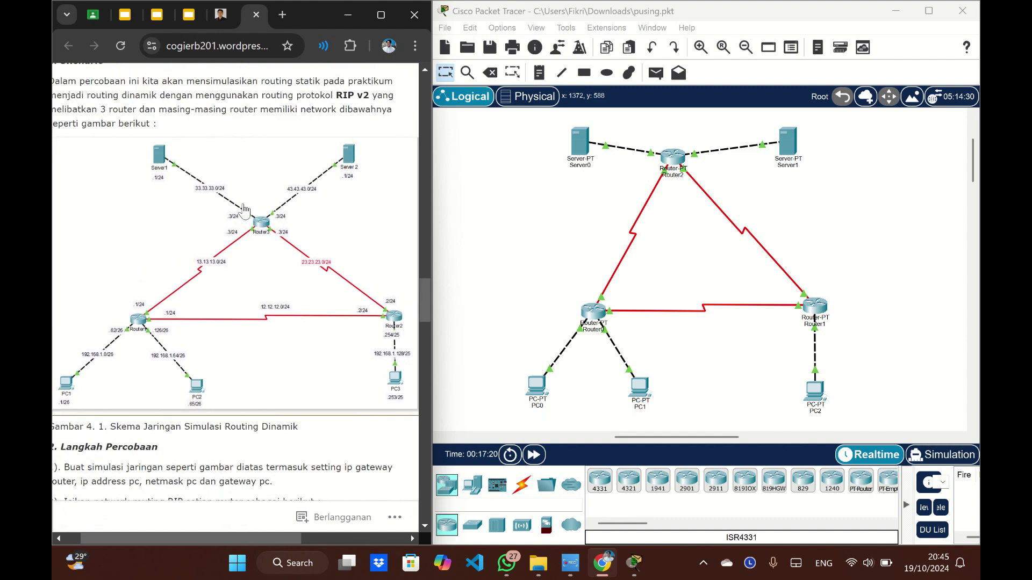
right_click(246, 201)
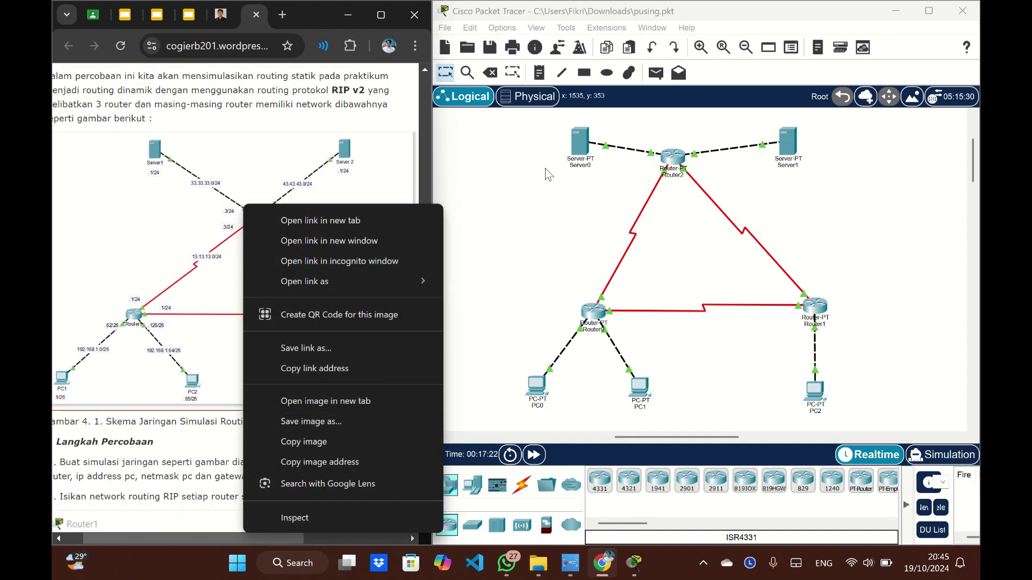
scroll(551, 172, right, 1)
click(549, 176)
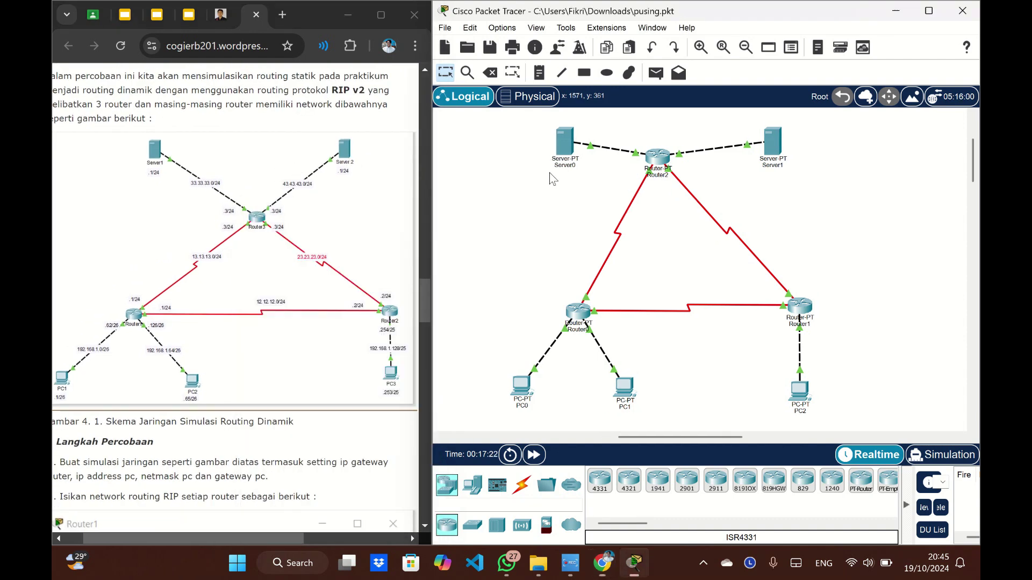
- Open the RIP routing configuration of Router0
click(579, 311)
click(398, 152)
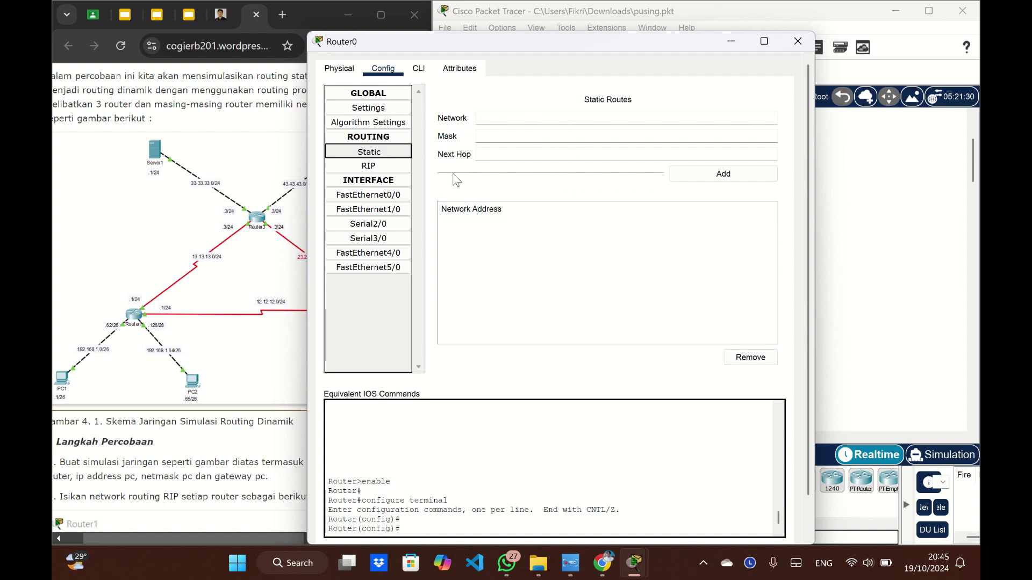
click(395, 167)
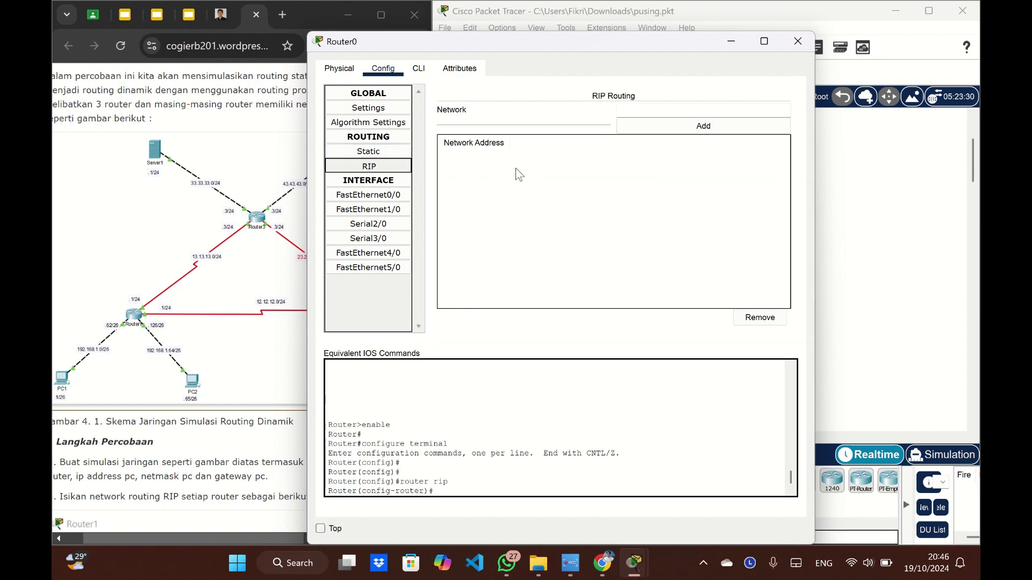
key(super+Tab)
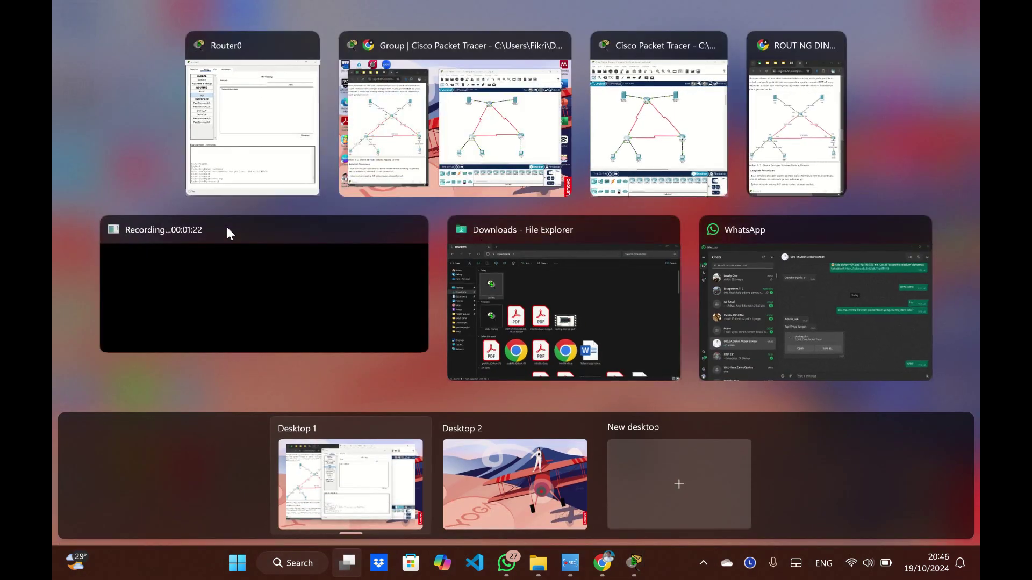
click(240, 149)
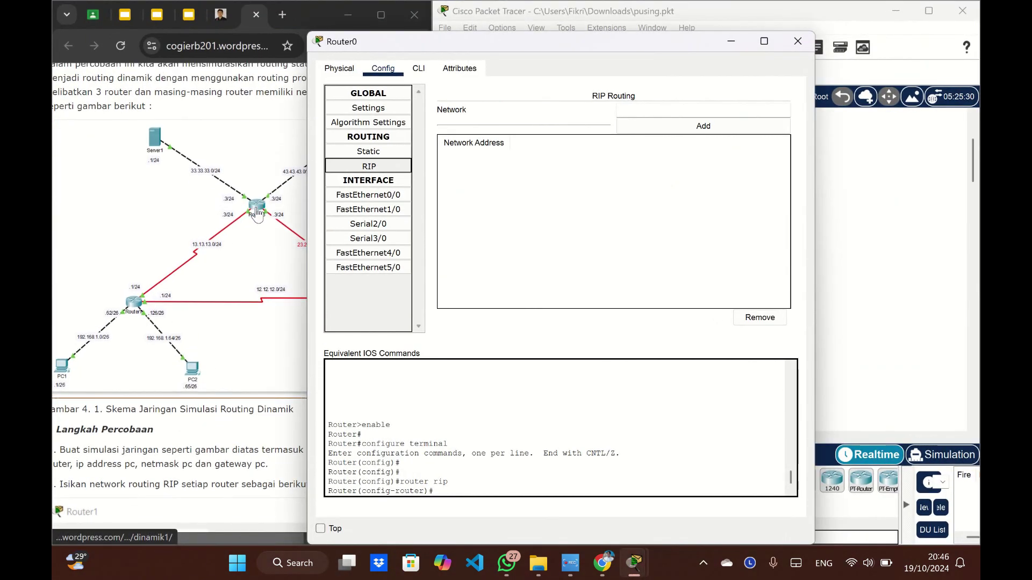
- Bring the article's Router1 RIP example into view and place the Router0 configuration window beside it without covering it
scroll(257, 214, down, 5)
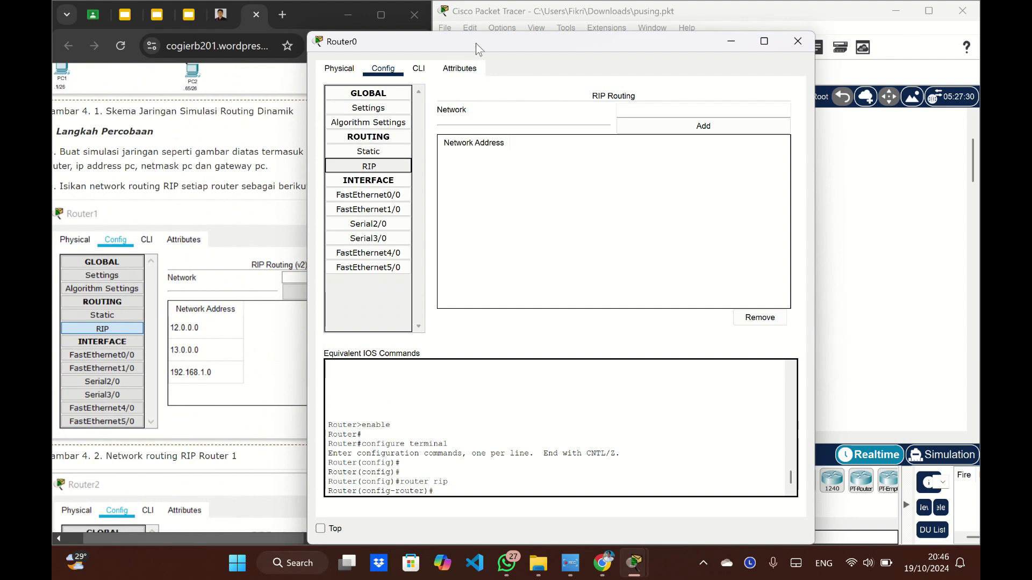
drag(476, 43, 505, 37)
click(288, 252)
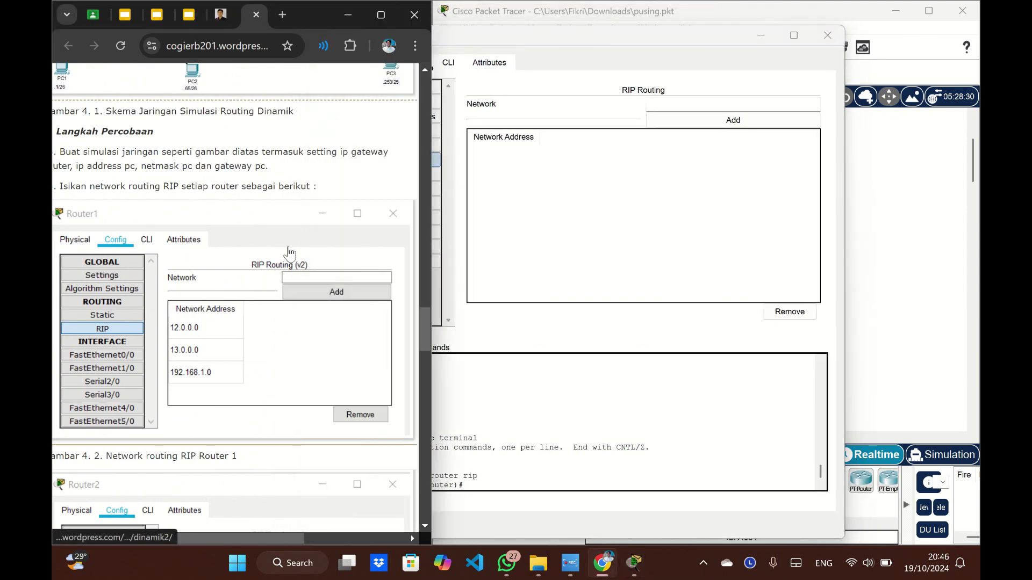
scroll(289, 252, down, 1)
drag(573, 33, 648, 34)
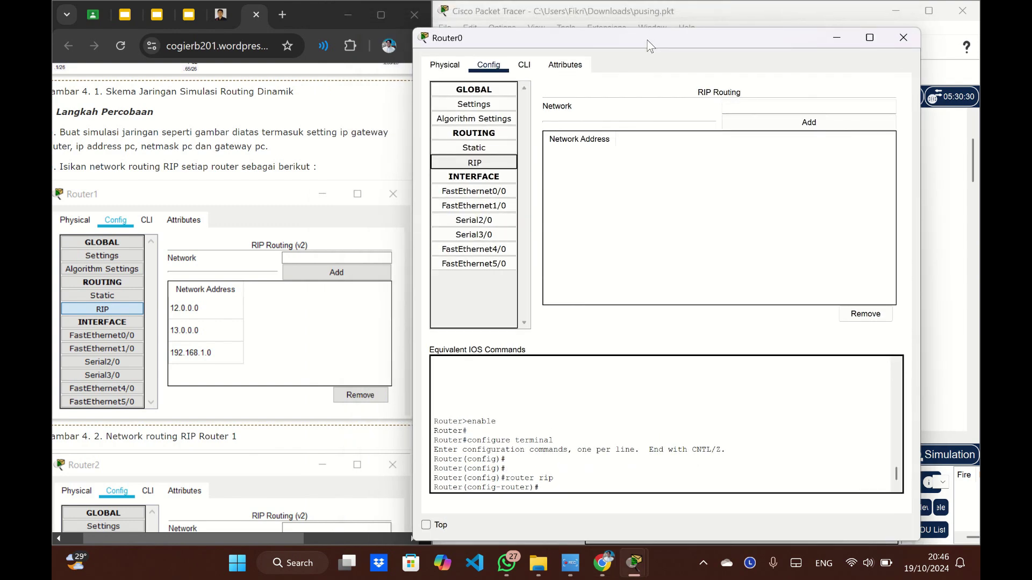
- Add the 12.0.0.0 network to Router0's RIP routing, following the 12.12.12.0/24 link in the diagram
click(791, 107)
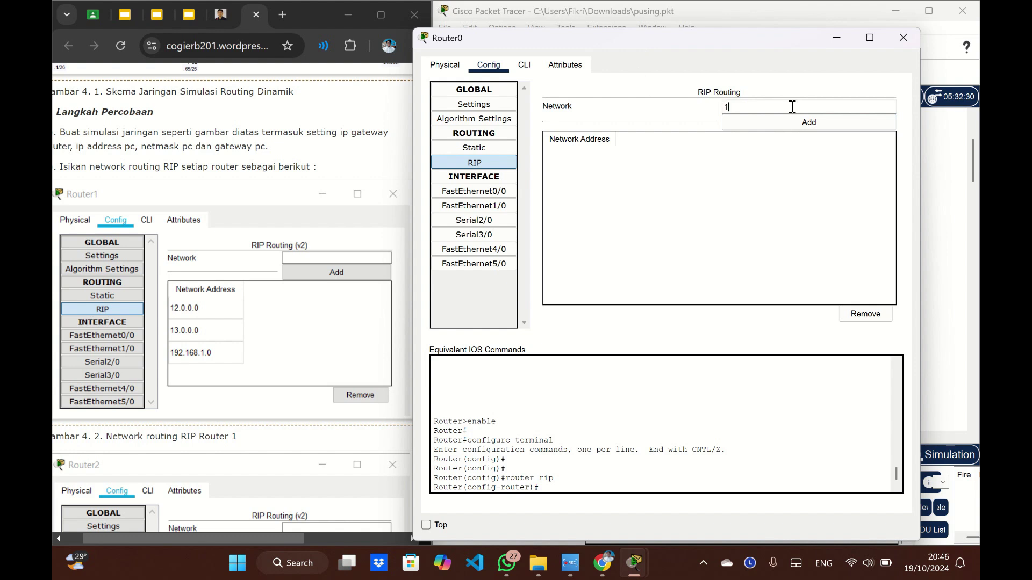
text(12.12.1)
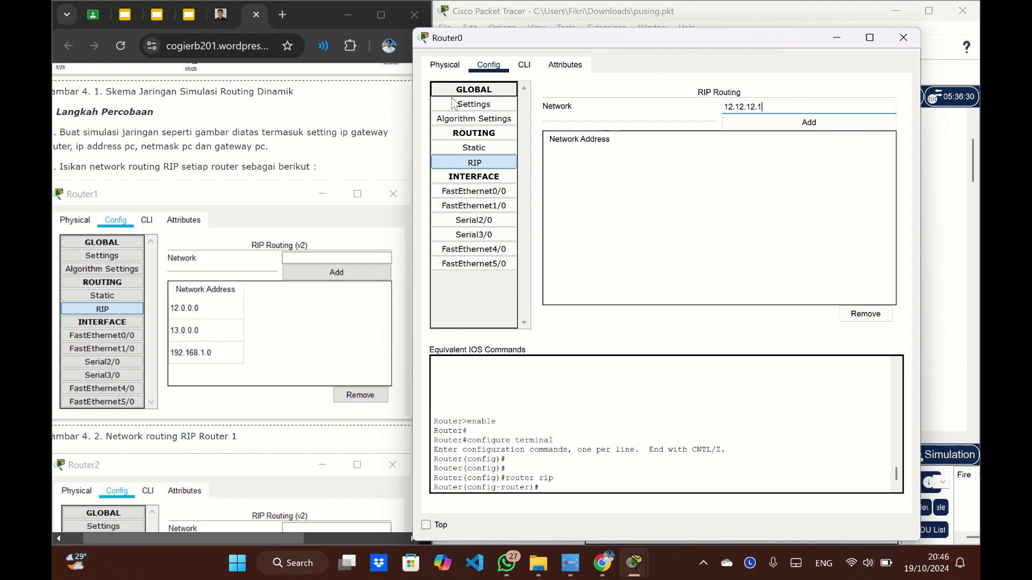
scroll(266, 148, up, 5)
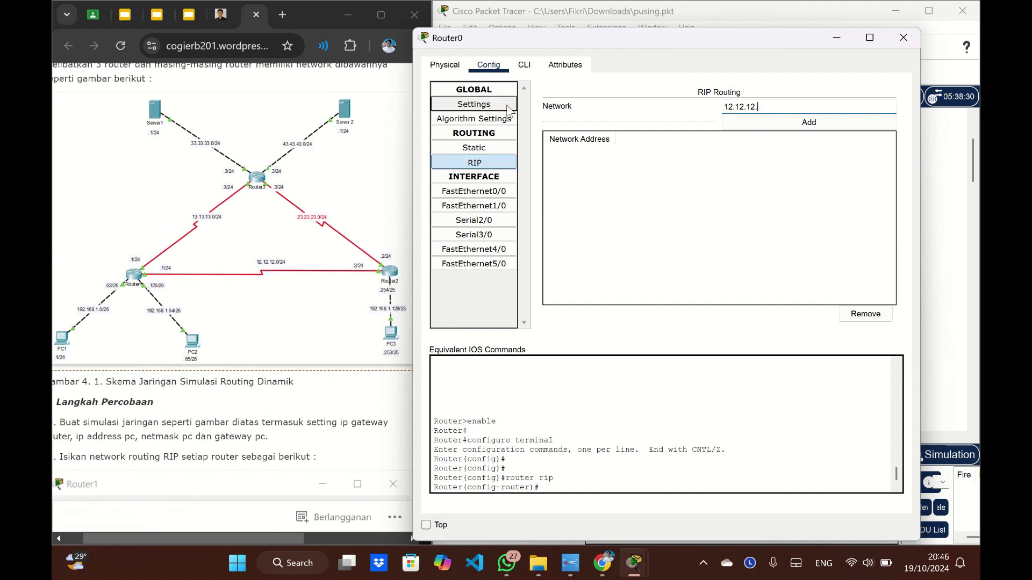
click(731, 121)
- Add the network 13.13.13.0 to Router0's RIP routing
scroll(296, 256, down, 4)
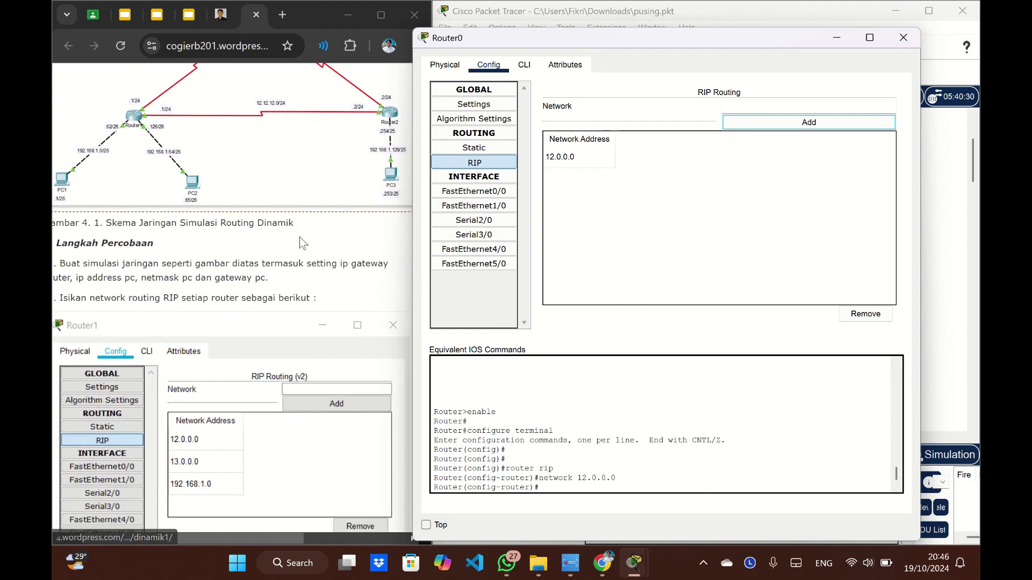
click(754, 106)
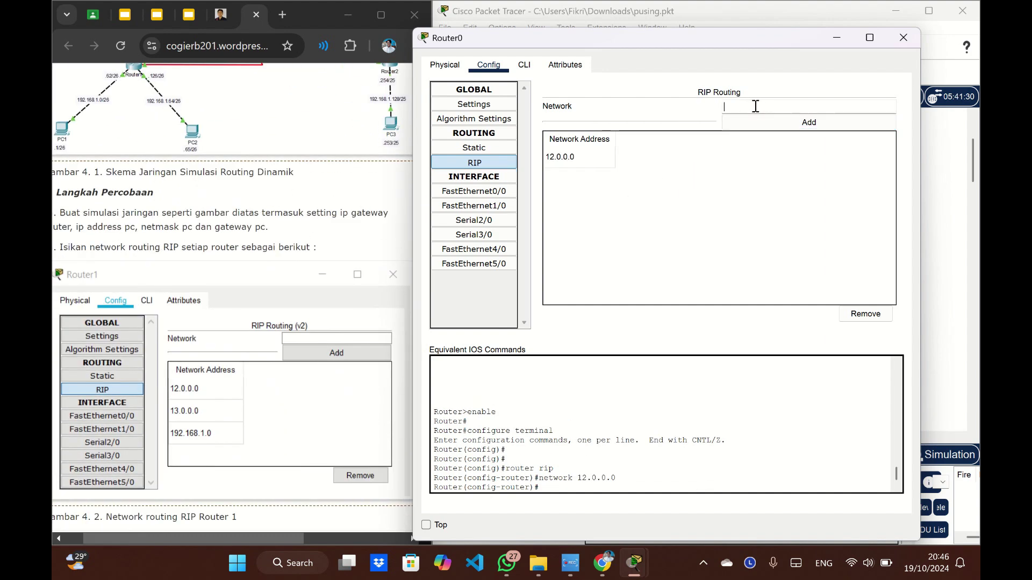
text(13.13.13.0)
click(755, 122)
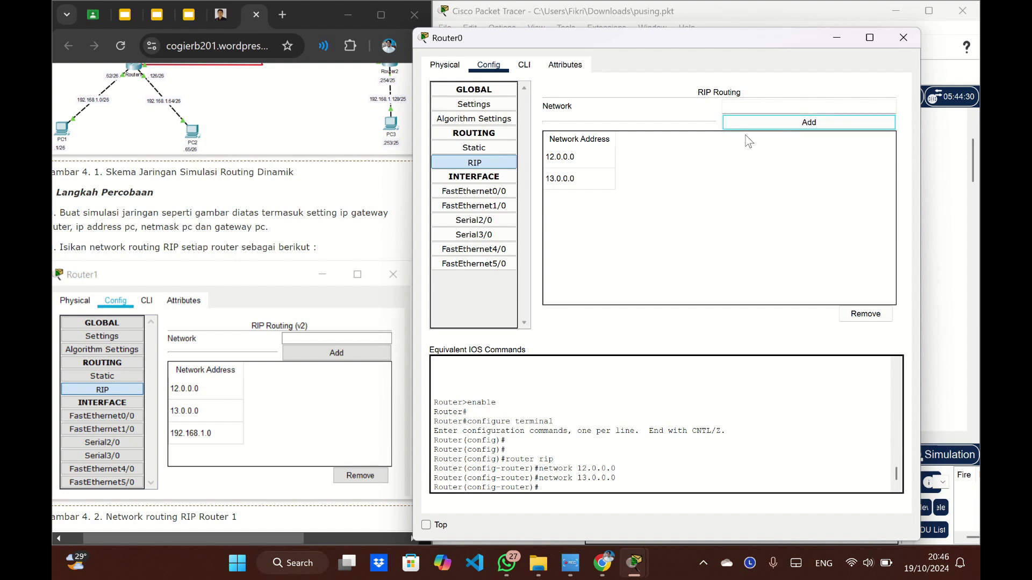
- Add the 192.168.1.0 network to Router0's RIP routing
click(754, 107)
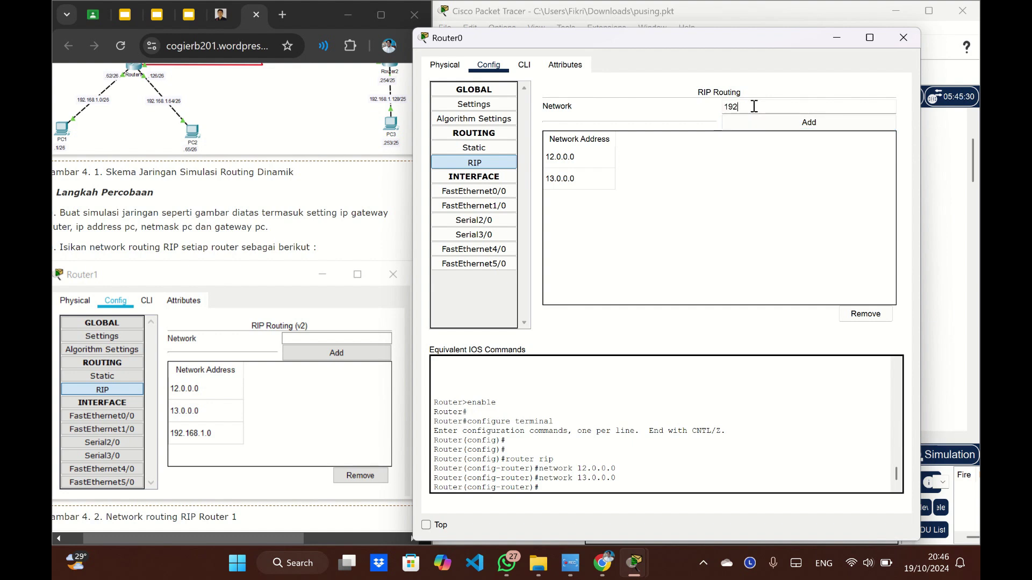
text(192.168.1.1)
click(765, 118)
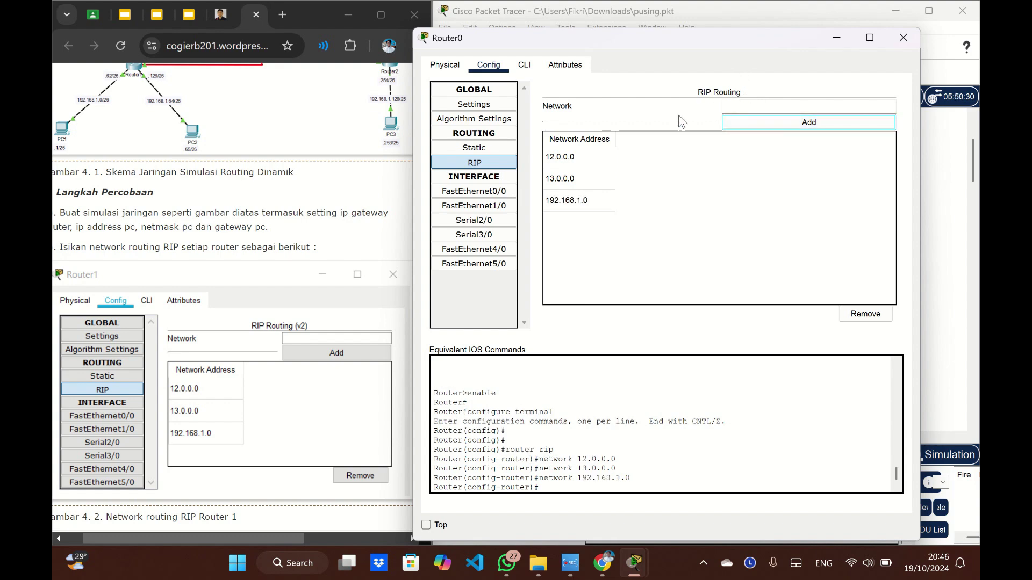
- Review the article's remaining router RIP examples and the configuration instructions that follow them
scroll(322, 247, down, 2)
scroll(322, 247, down, 12)
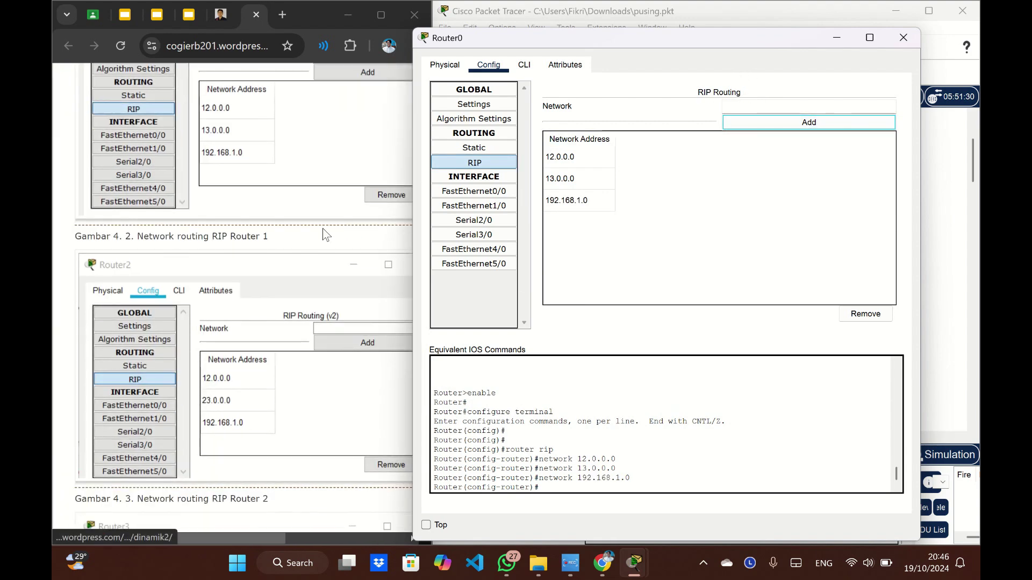
scroll(322, 233, down, 2)
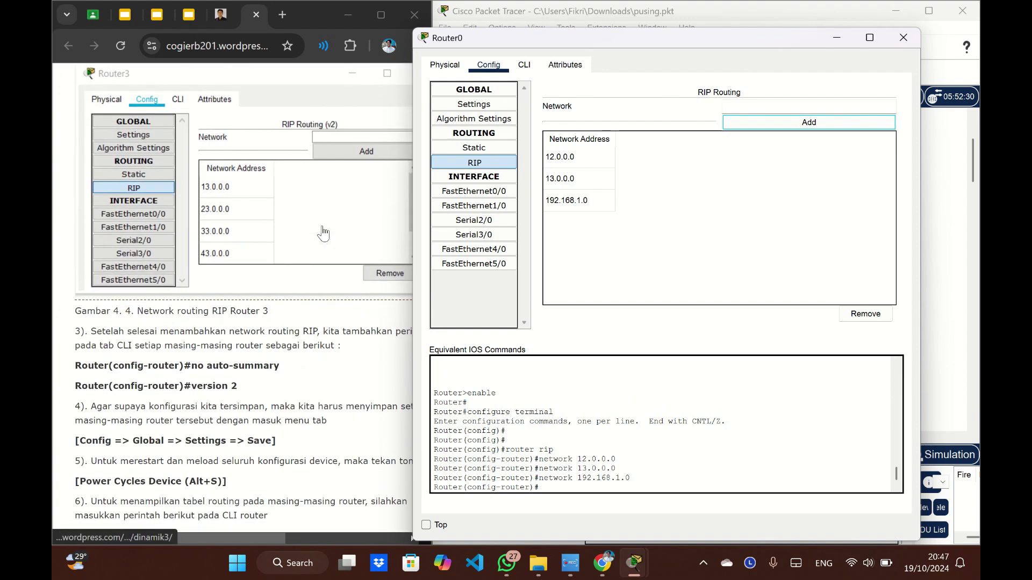
scroll(309, 292, right, 2)
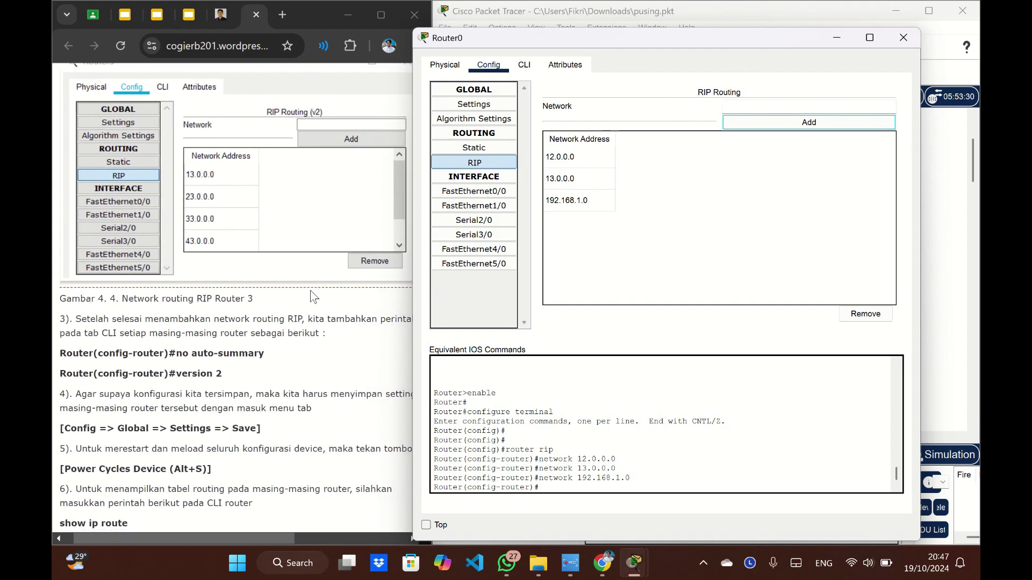
scroll(310, 291, left, 3)
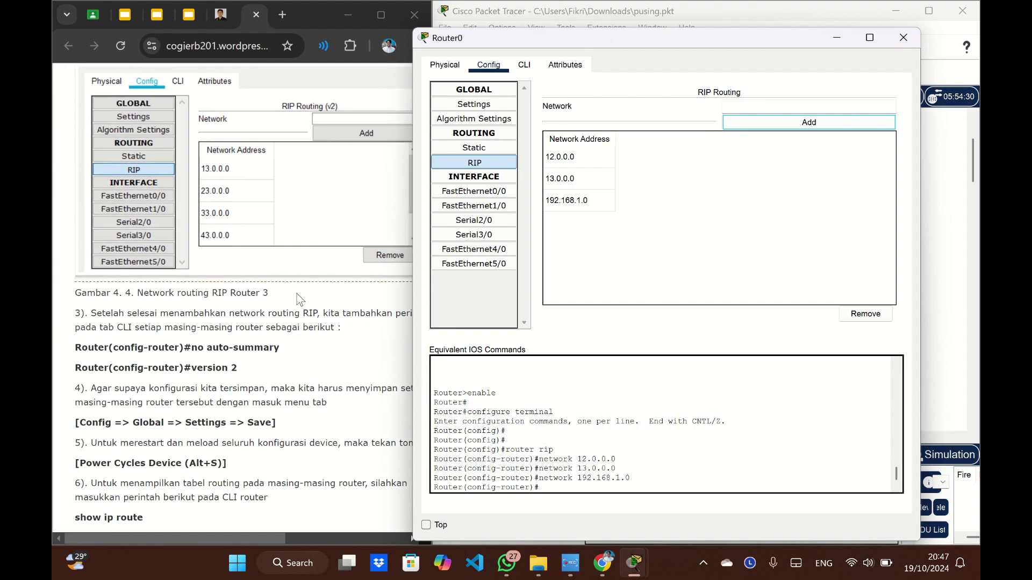
scroll(297, 294, down, 1)
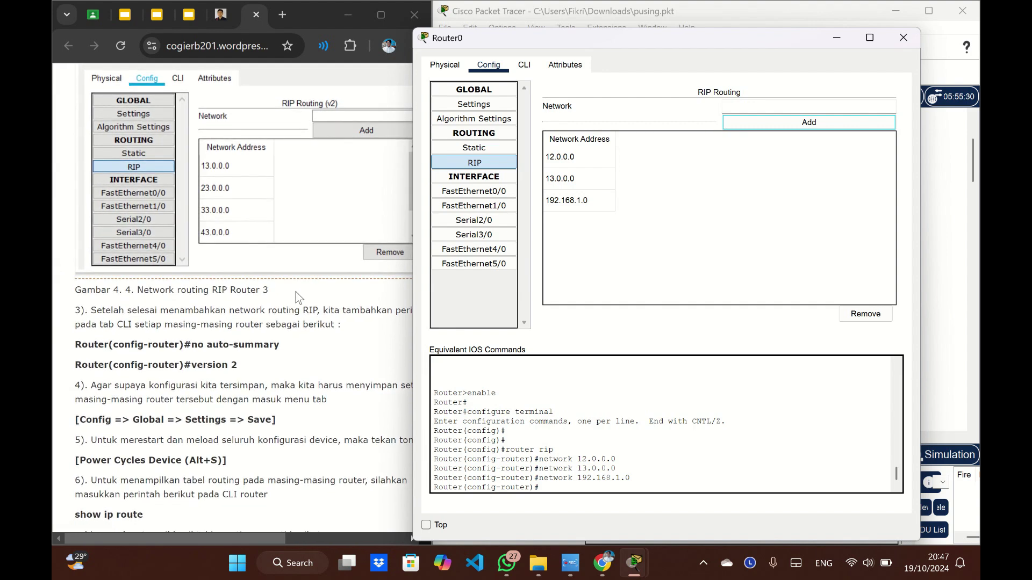
scroll(353, 323, down, 1)
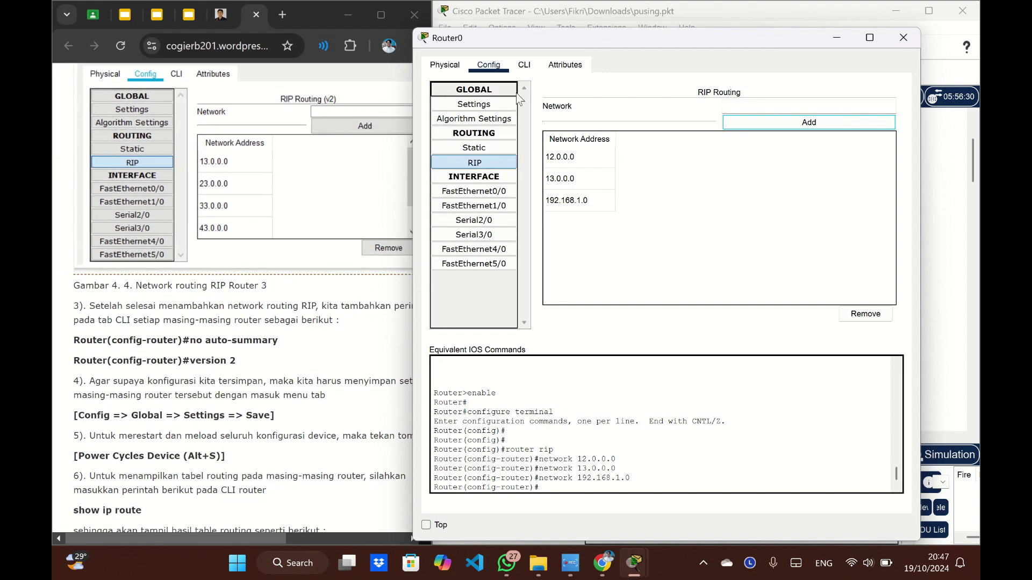
- Disable RIP route summarization and enable RIP version 2 on Router0 with the commands no auto-summary and version 2
click(524, 66)
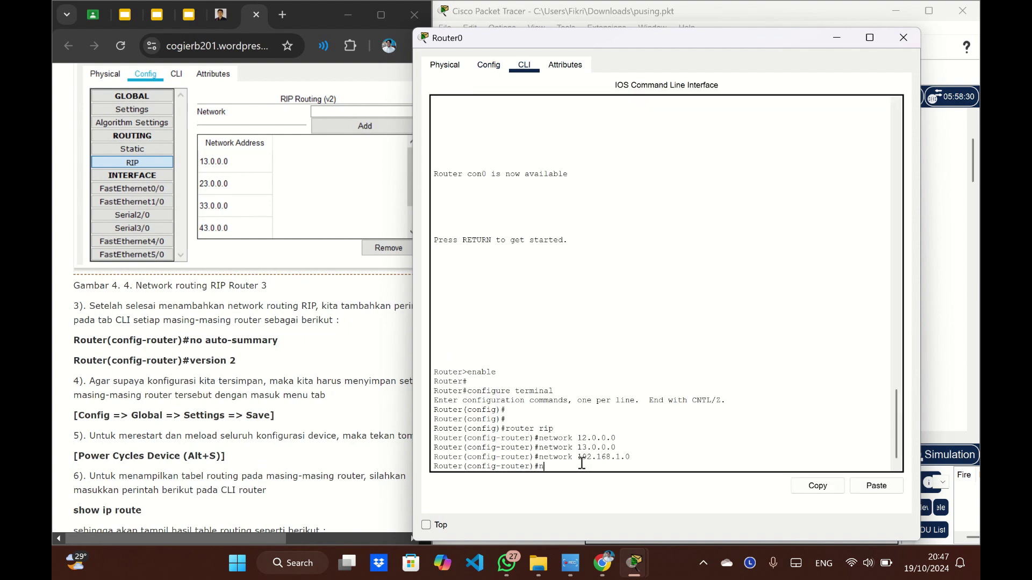
text(no aut)
text(o s)
text(su)
text(mmar)
text(y)
key(Return)
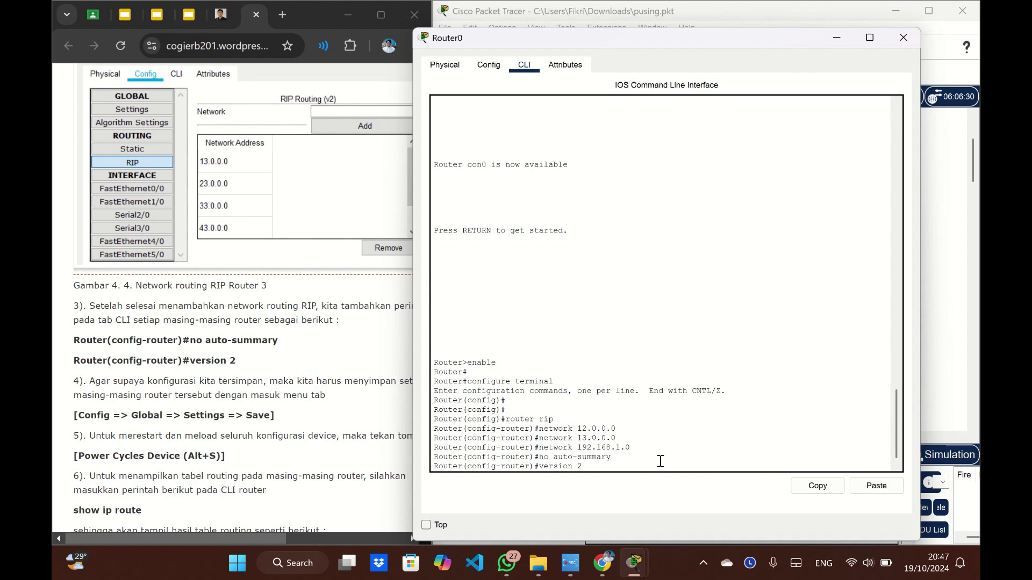
key(Return)
- Check Router0's RIP settings, then save its configuration to NVRAM and close its window
click(489, 67)
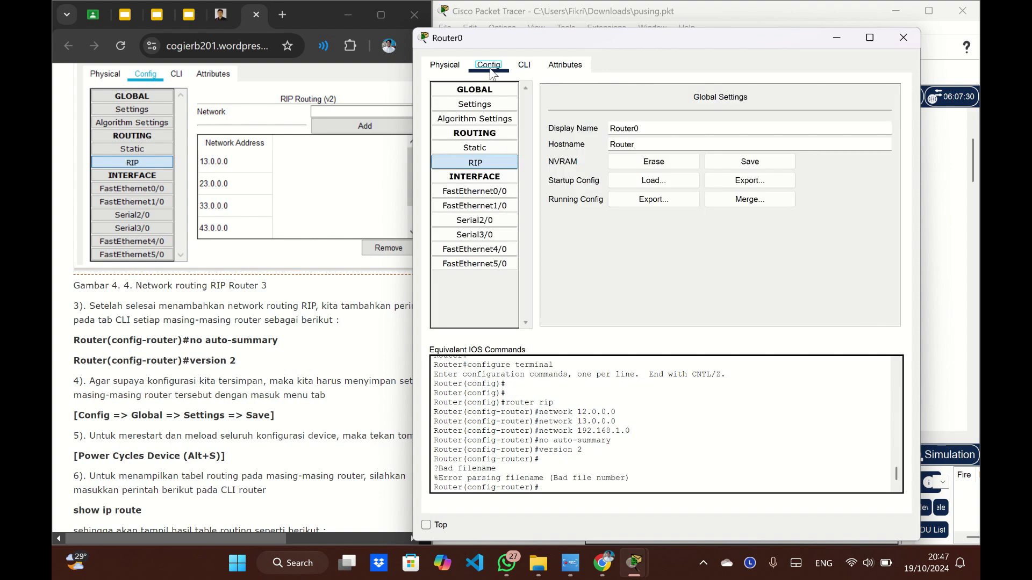
click(475, 162)
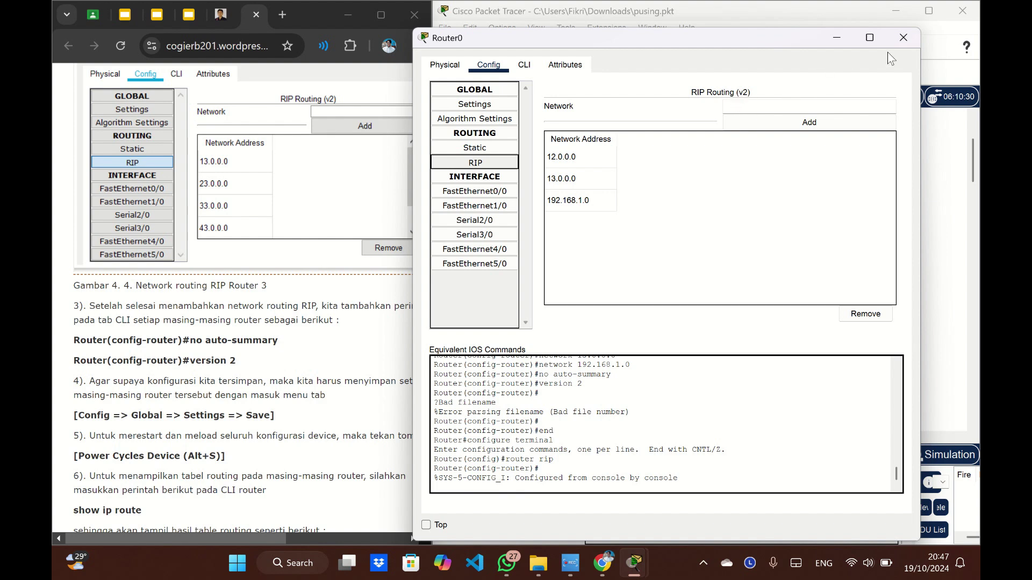
click(487, 107)
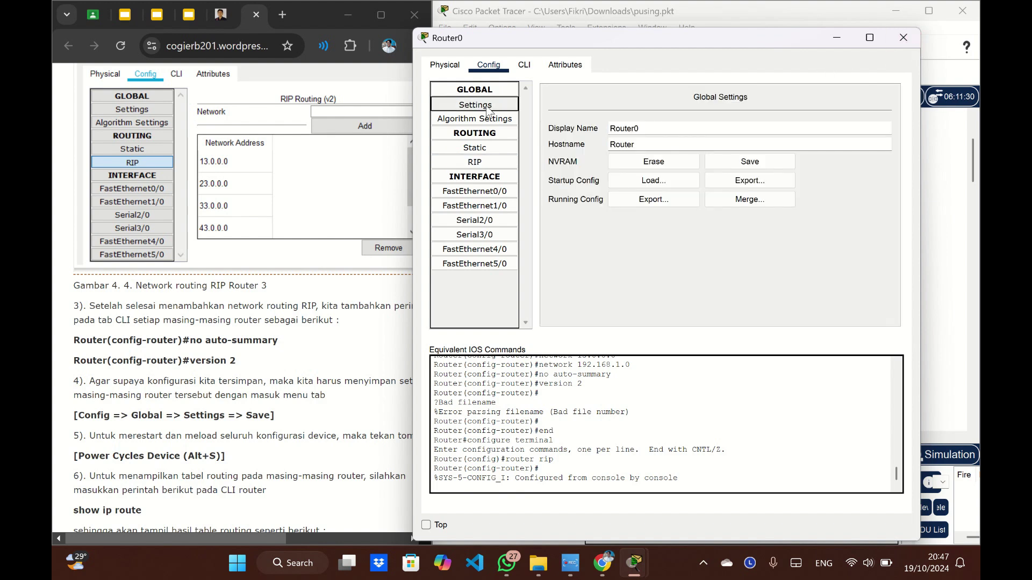
click(750, 161)
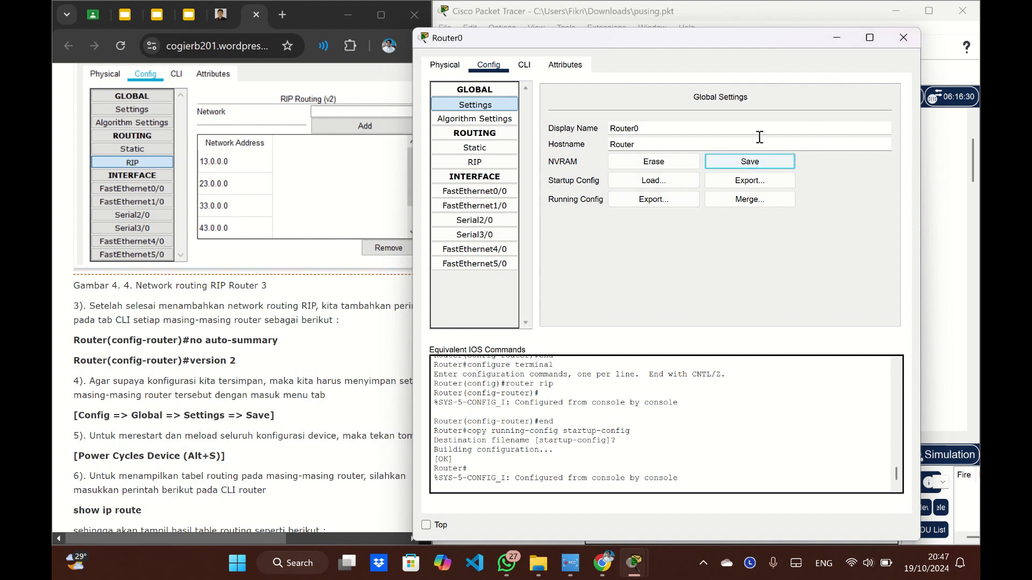
click(897, 41)
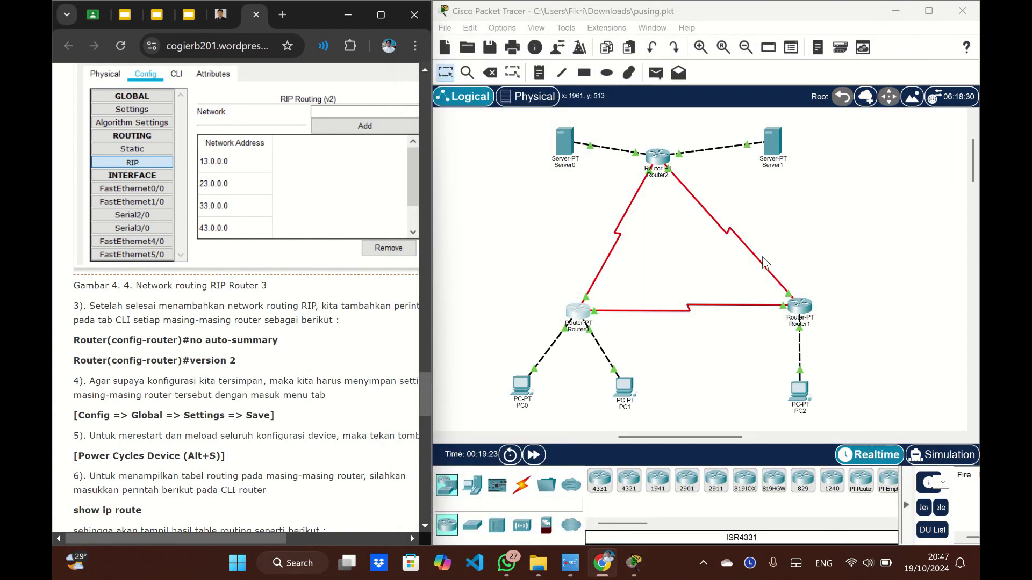
- Add the networks 12.12.12.0 and 23.23.23.0 to Router1's RIP routing, following the article's Router2 example
click(794, 305)
scroll(247, 269, up, 7)
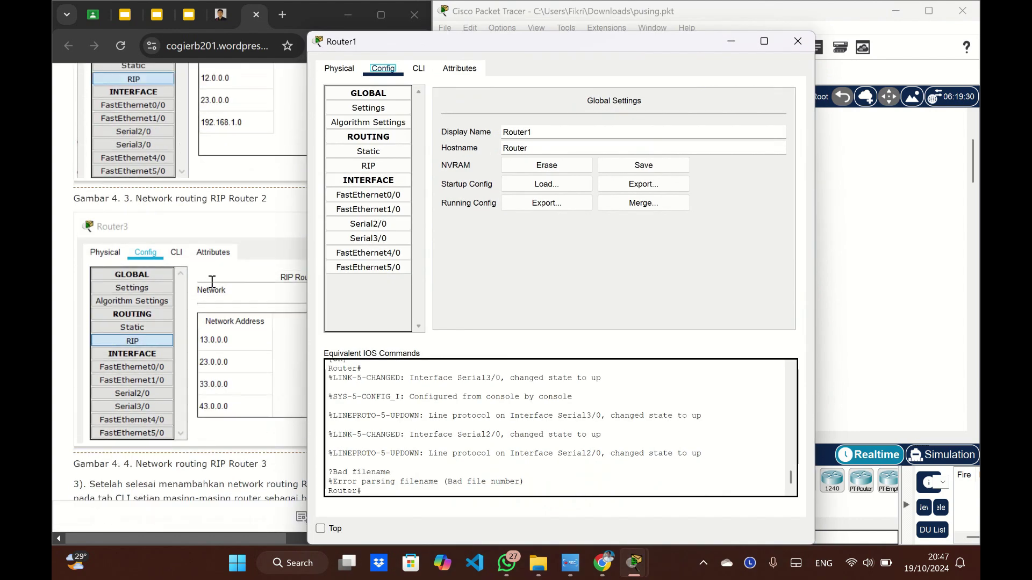
click(369, 166)
click(673, 110)
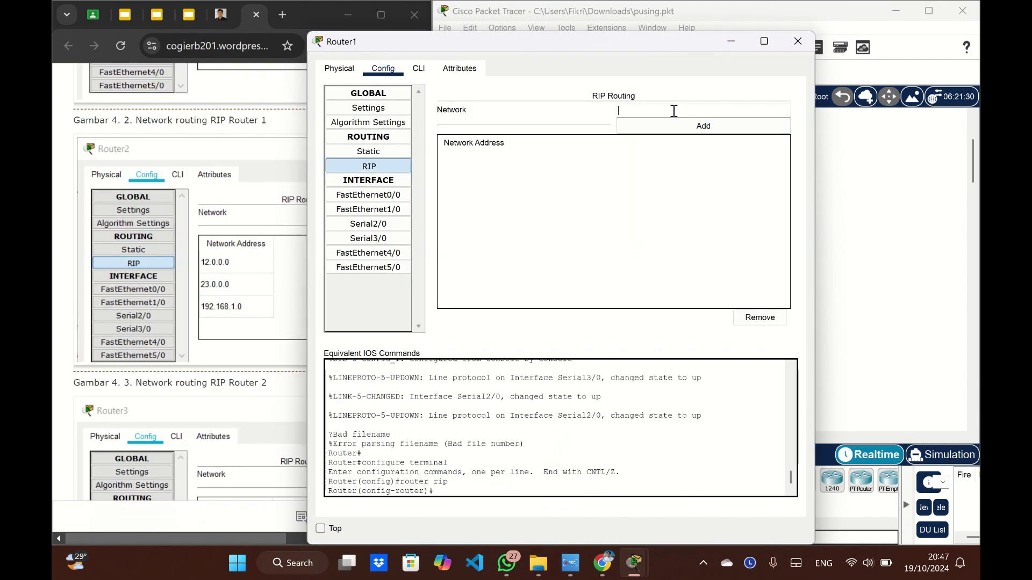
text(12.12.12.0)
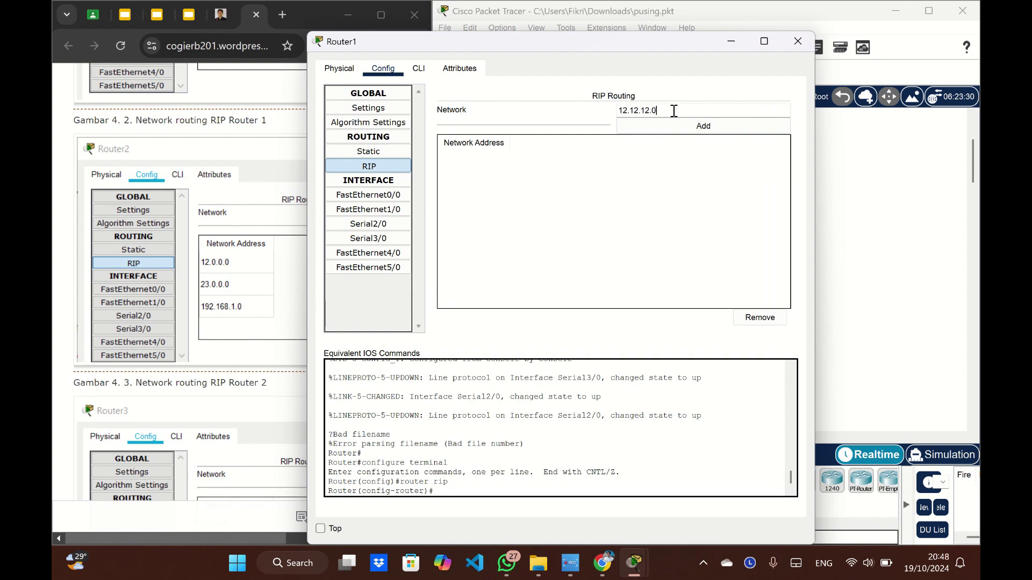
key(Return)
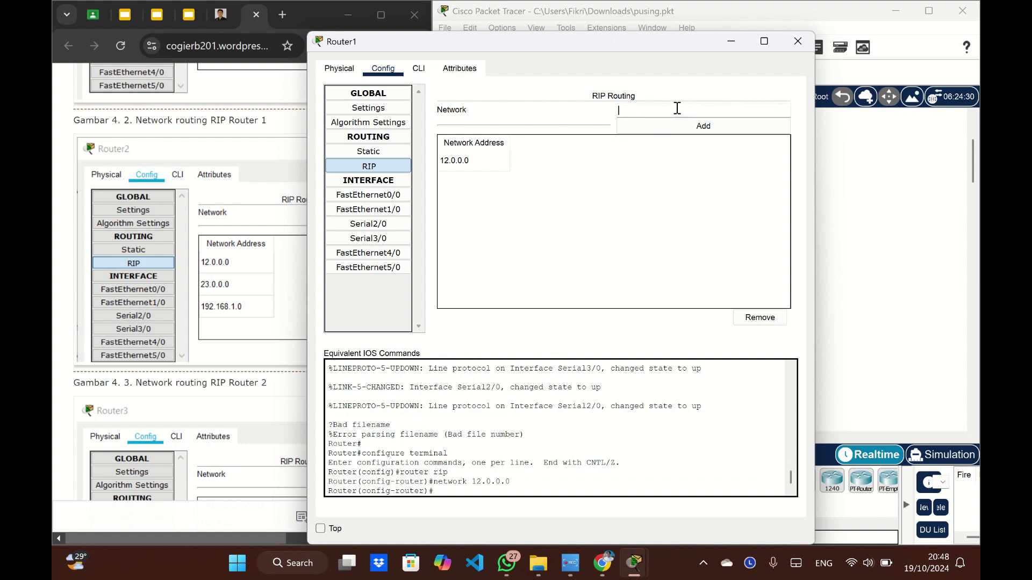
text(23.23.23.0)
click(685, 128)
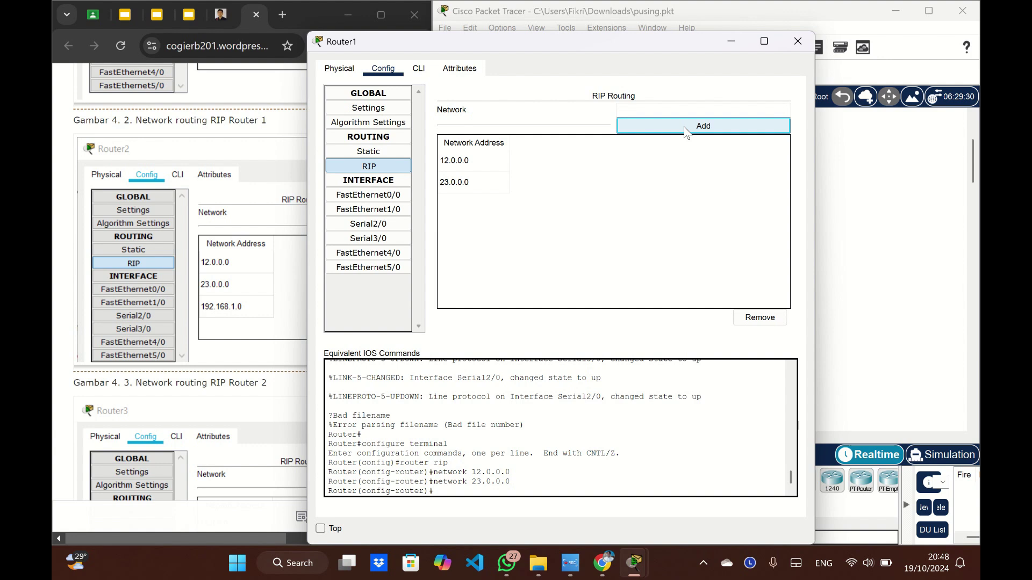
- Add the 192.168.1.0 network to Router1's RIP routing, consulting the article's topology diagram for the PC-side subnet
click(669, 111)
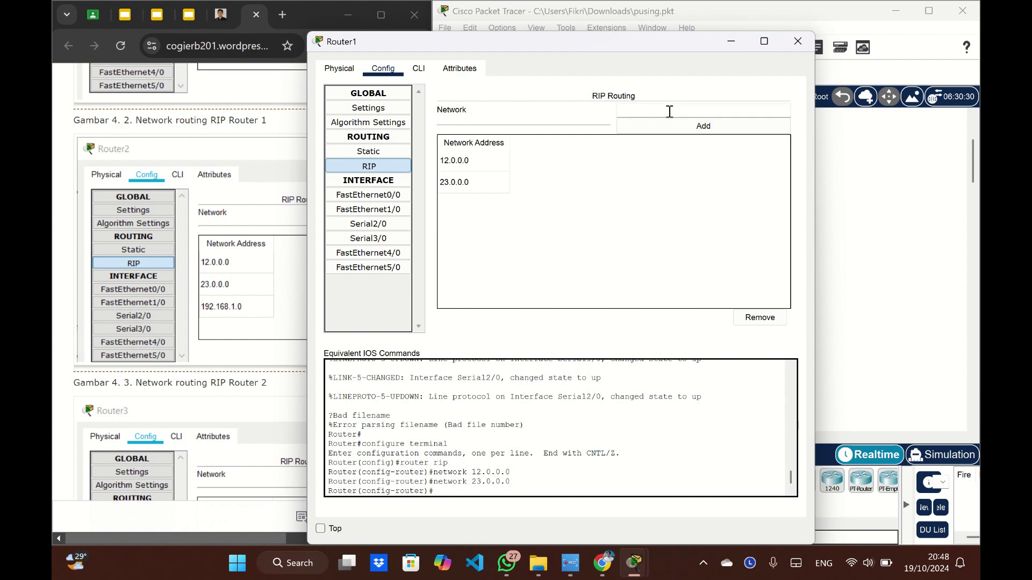
text(192.168.1.)
scroll(233, 192, up, 8)
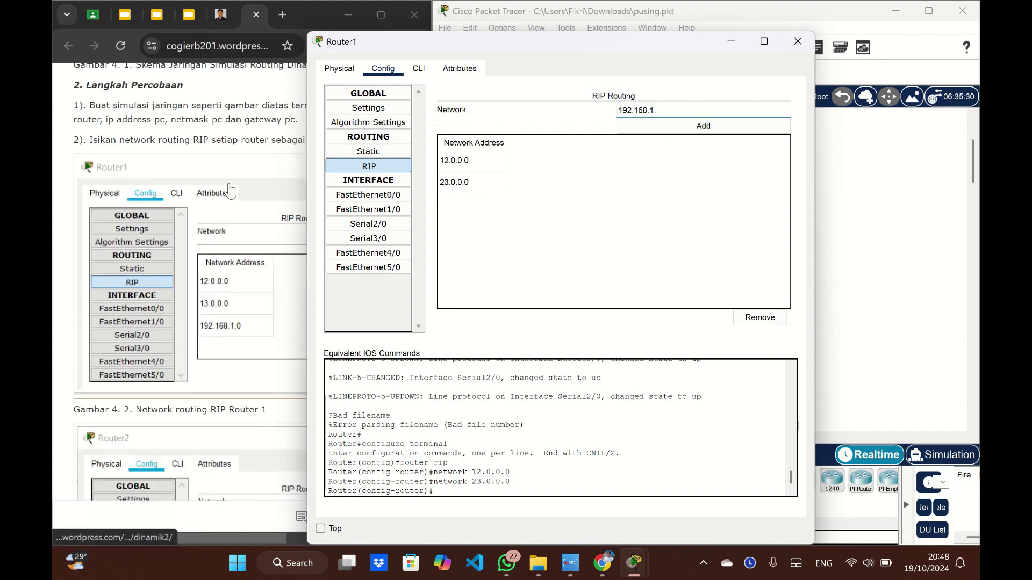
scroll(233, 193, right, 5)
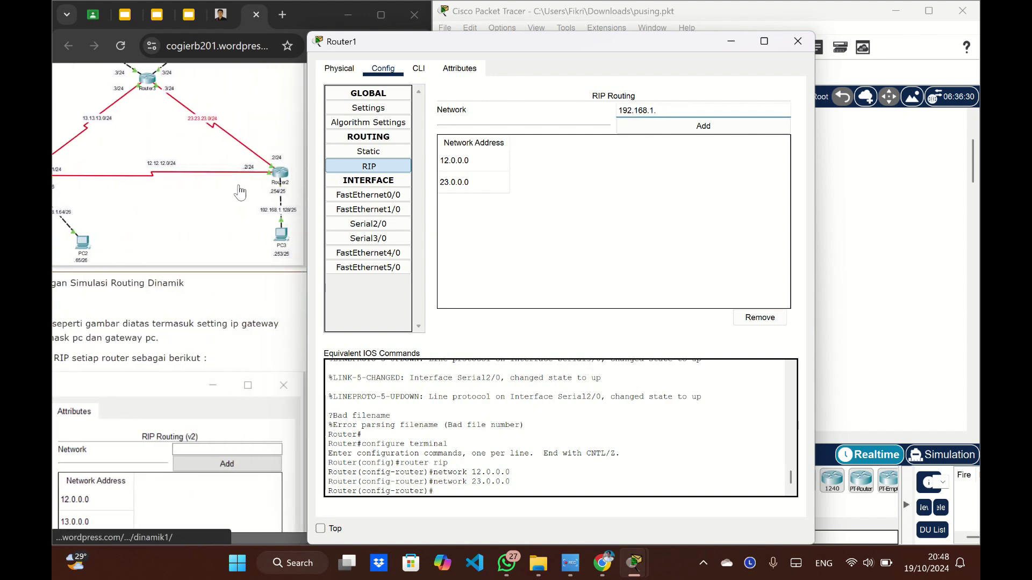
click(683, 127)
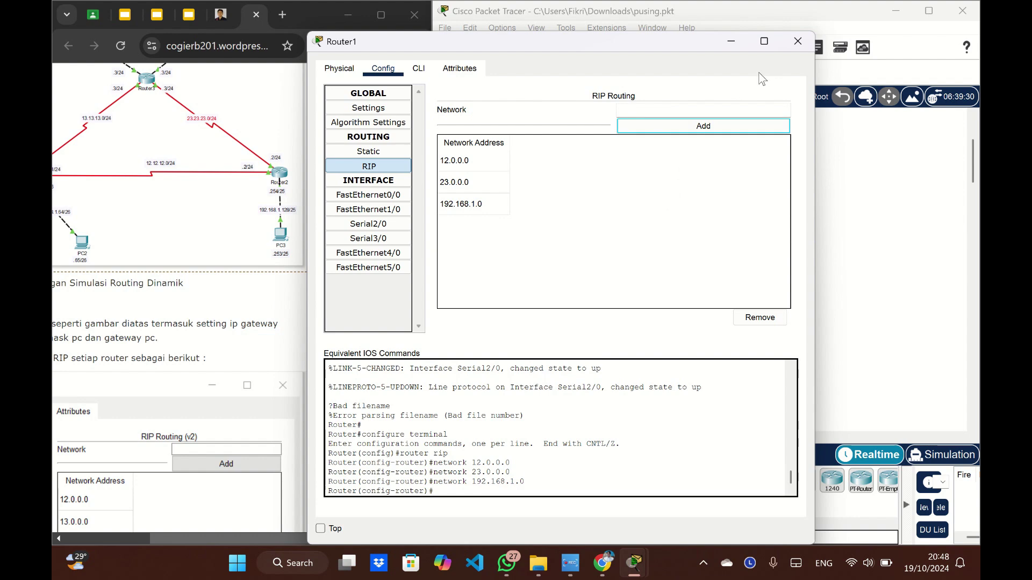
- Run no auto-summary and version 2 in Router1's RIP configuration to disable summarization and enable RIPv2
click(419, 68)
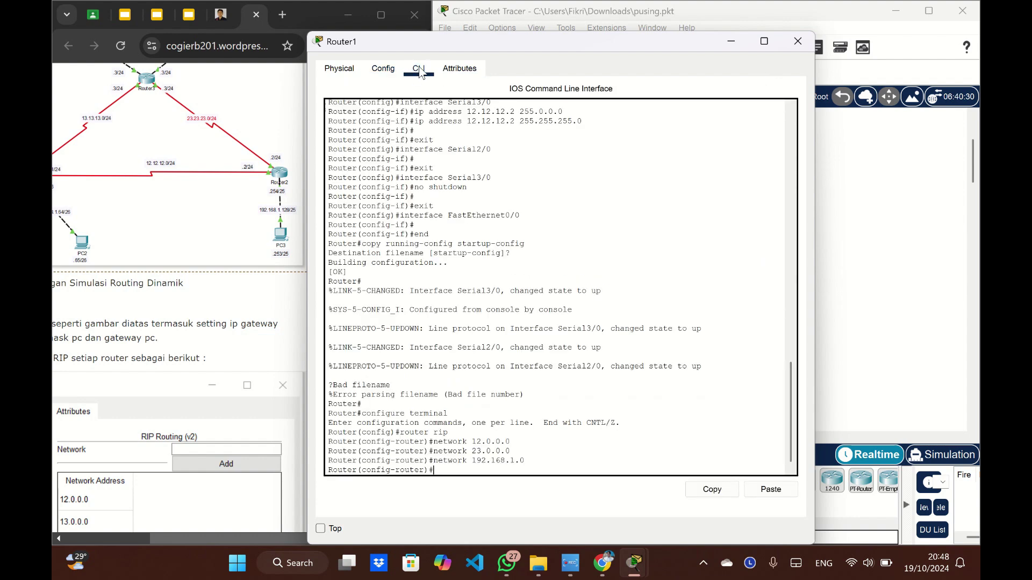
text(no auto-summary)
key(Return)
text(versio)
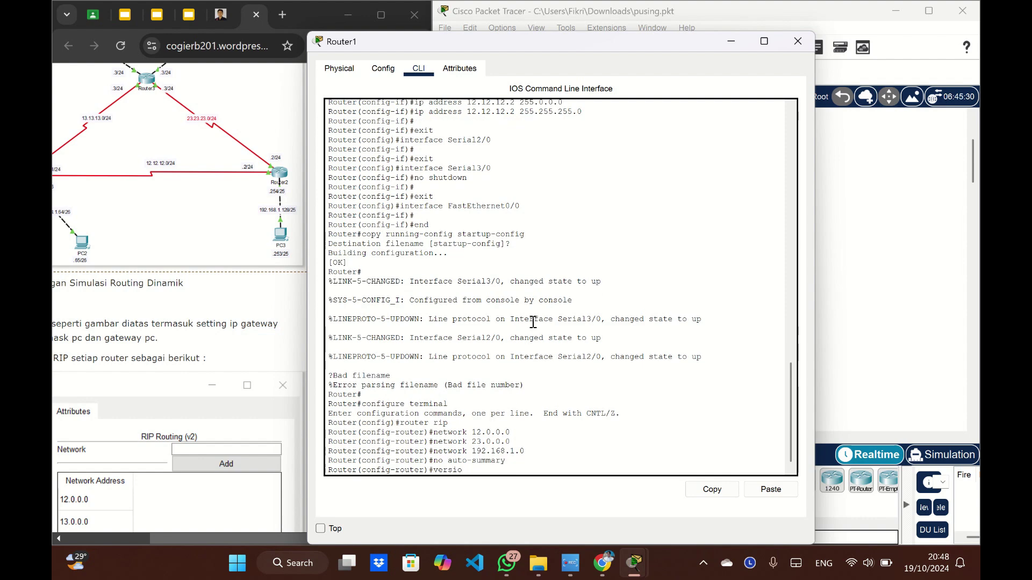
text(n 2)
key(Return)
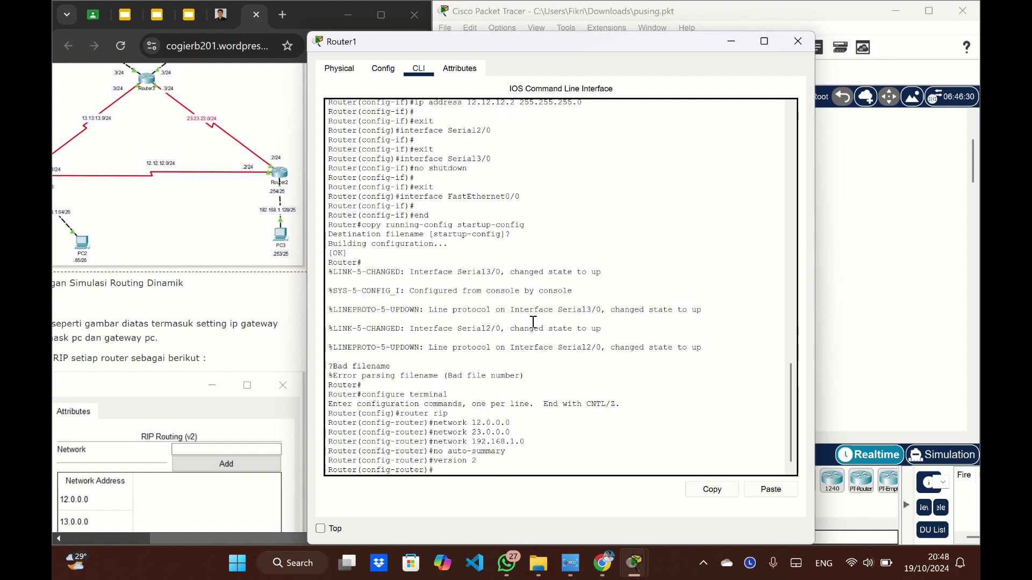
- Check Router1's RIP settings, then save its configuration to NVRAM and close its window
click(382, 68)
click(378, 167)
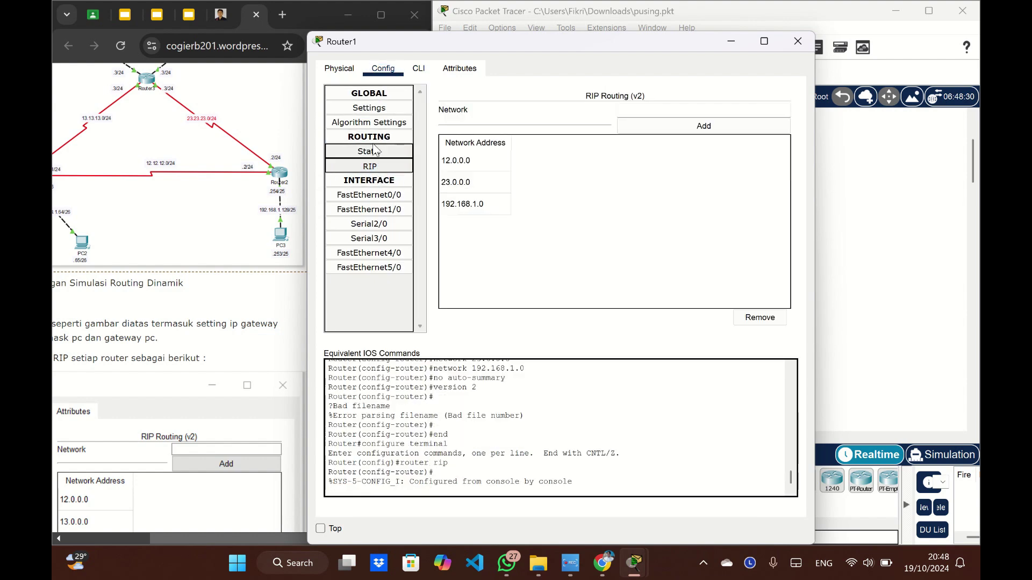
click(369, 110)
click(654, 164)
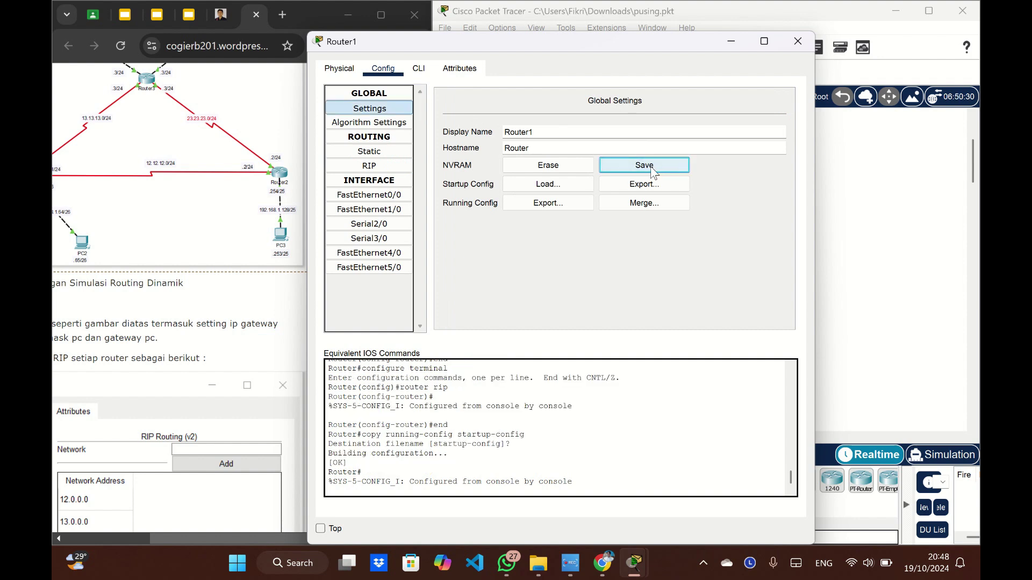
click(790, 47)
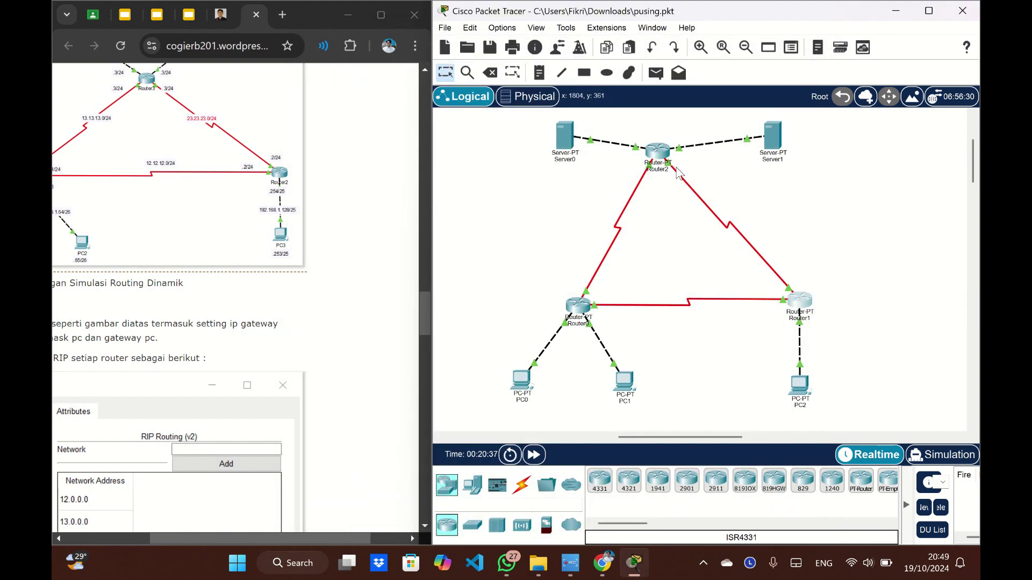
- Add the network 13.13.13.0 to Router2's RIP routing, following the article's Router3 example
click(659, 156)
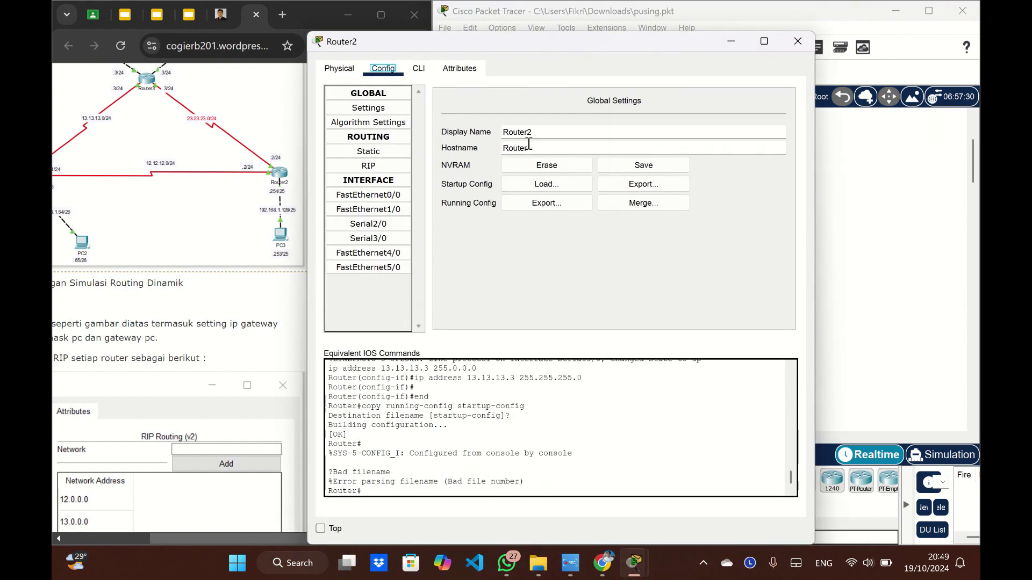
click(388, 165)
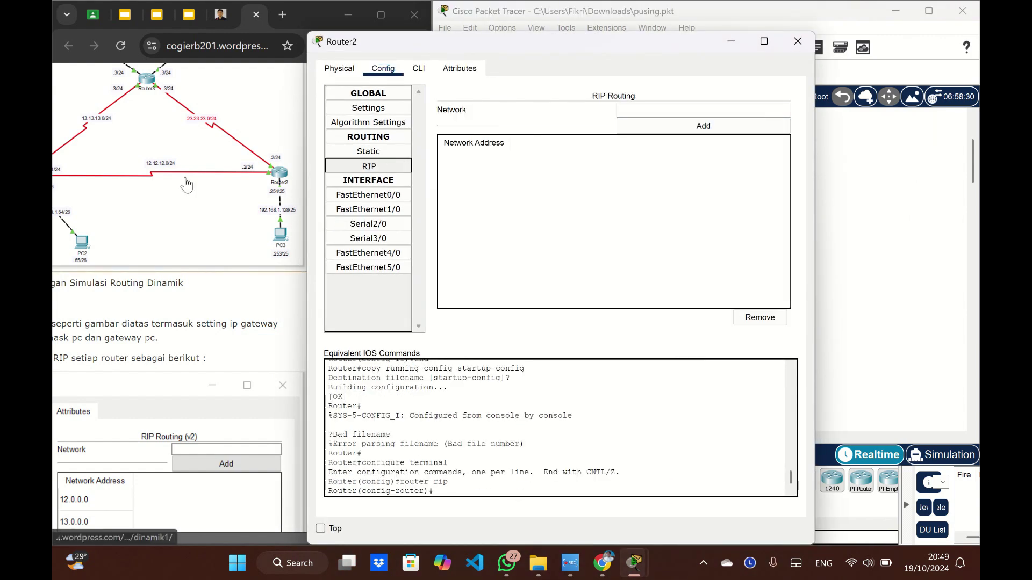
scroll(194, 184, down, 1)
scroll(194, 185, down, 5)
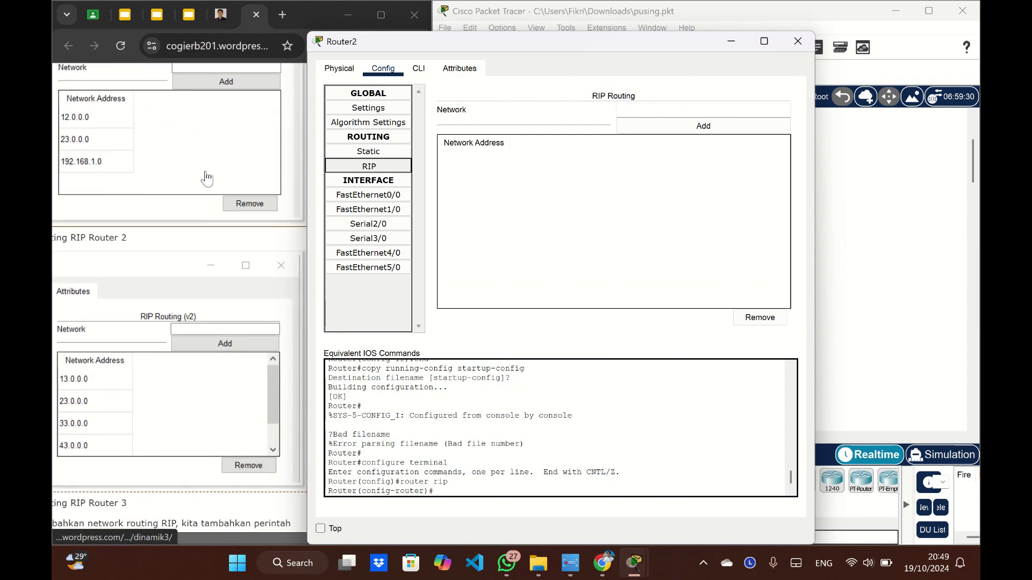
click(634, 110)
text(1)
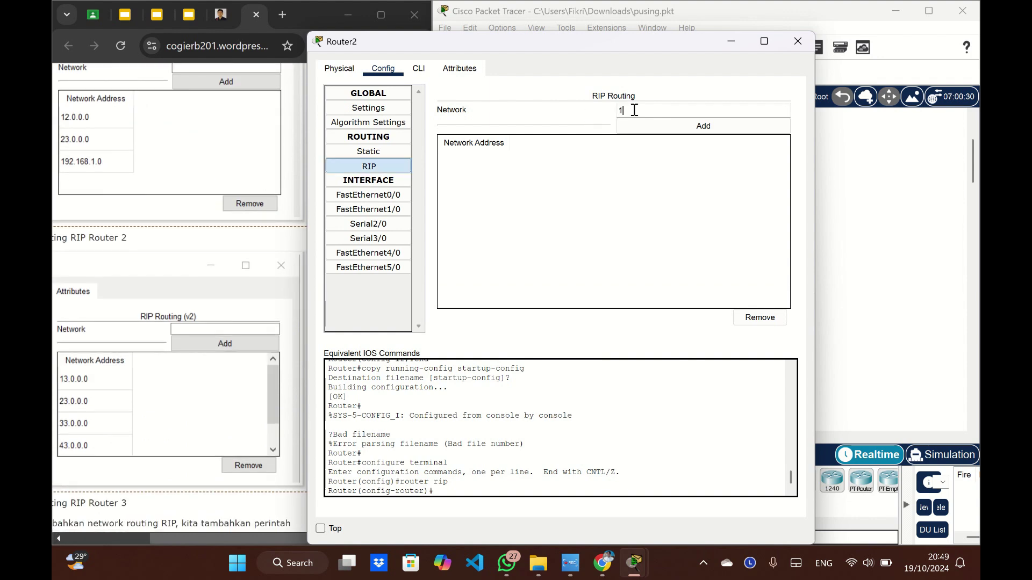
text(3.13.13.0)
click(648, 129)
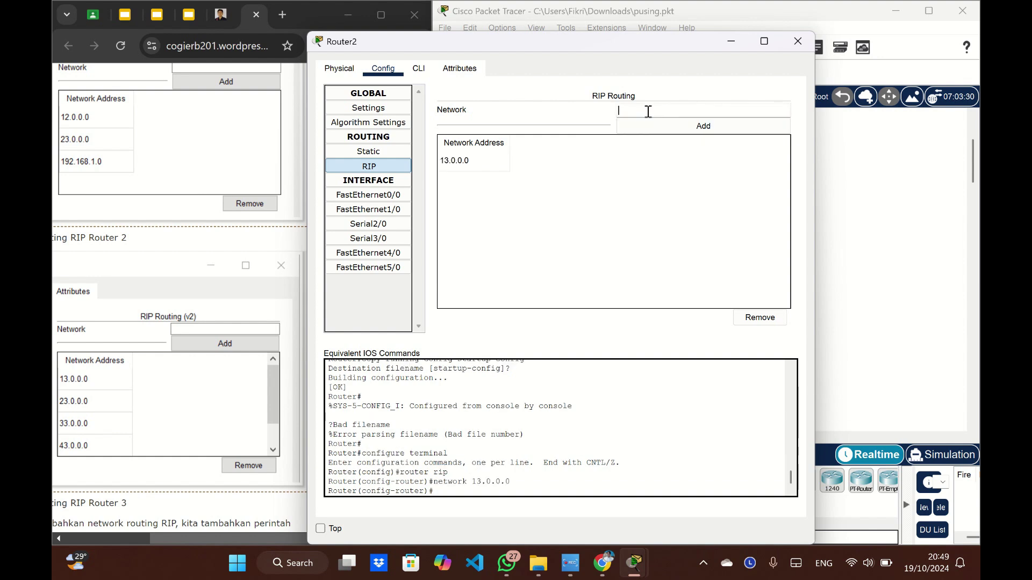
- Add the networks 23.23.23.0, 33.33.33.0 and 43.43.43.0 to Router2's RIP routing
click(648, 111)
text(23.23.23.0)
click(654, 122)
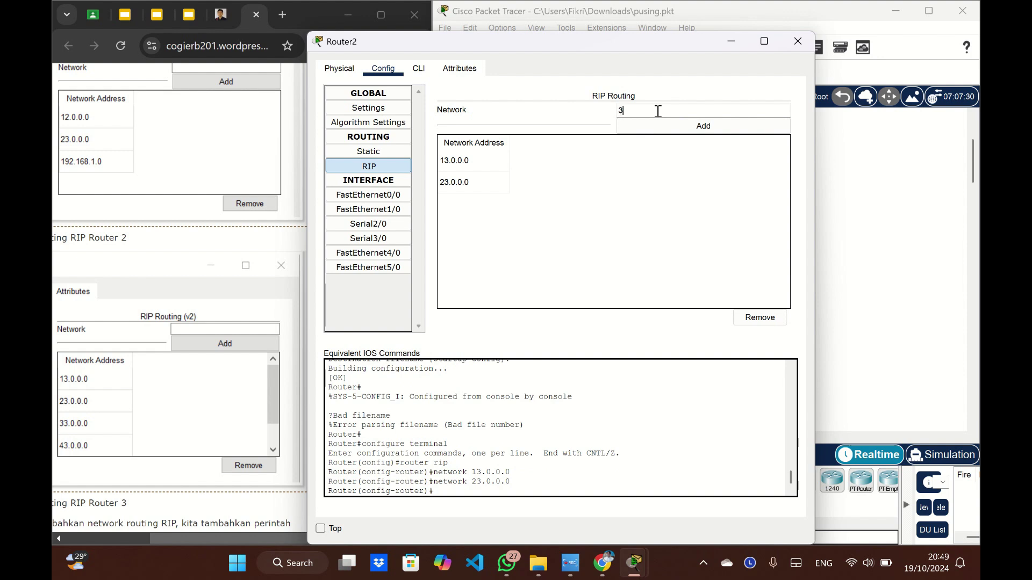
text(33.33.33.0)
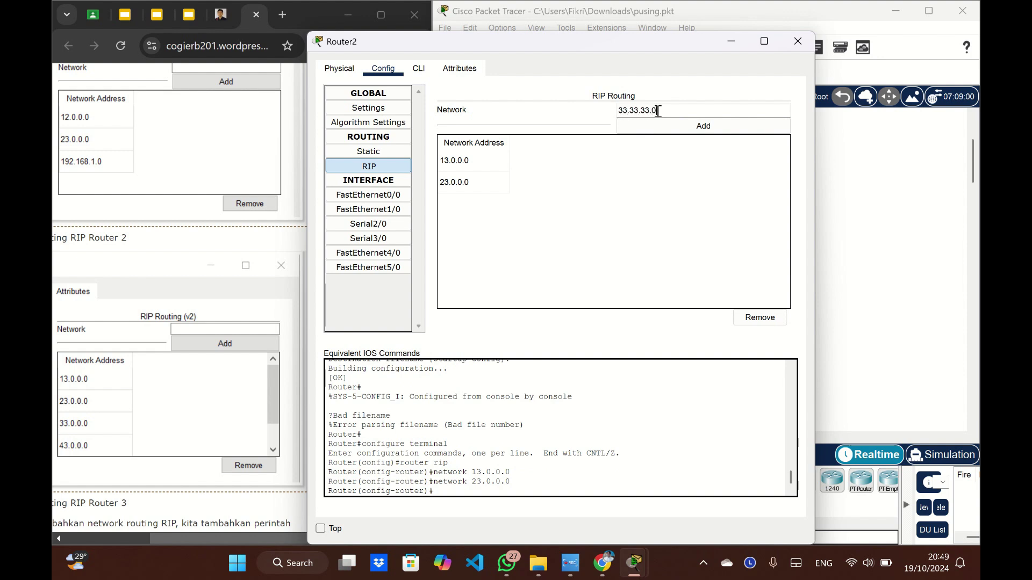
click(681, 133)
click(679, 107)
text(43)
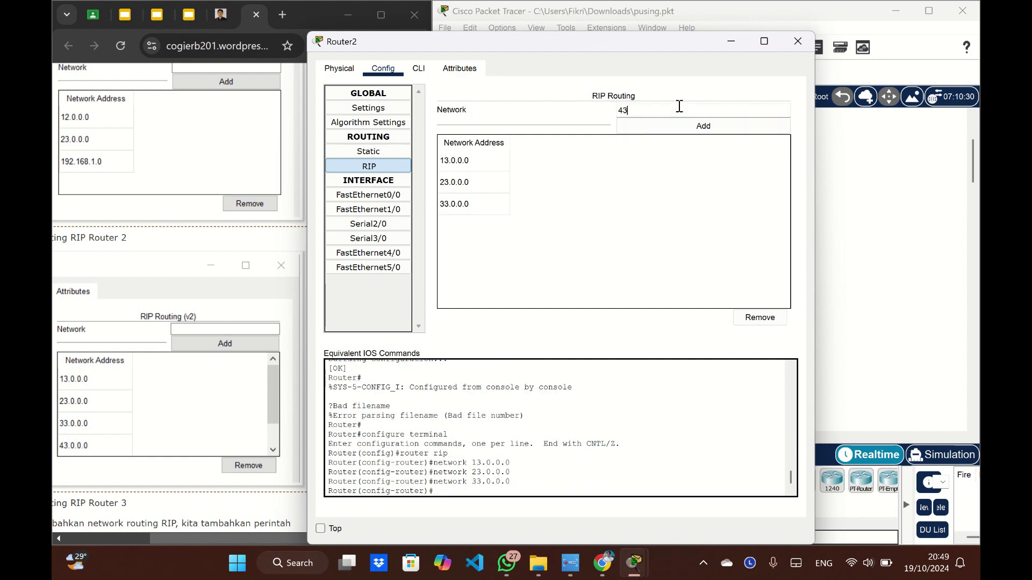
text(.43.43.)
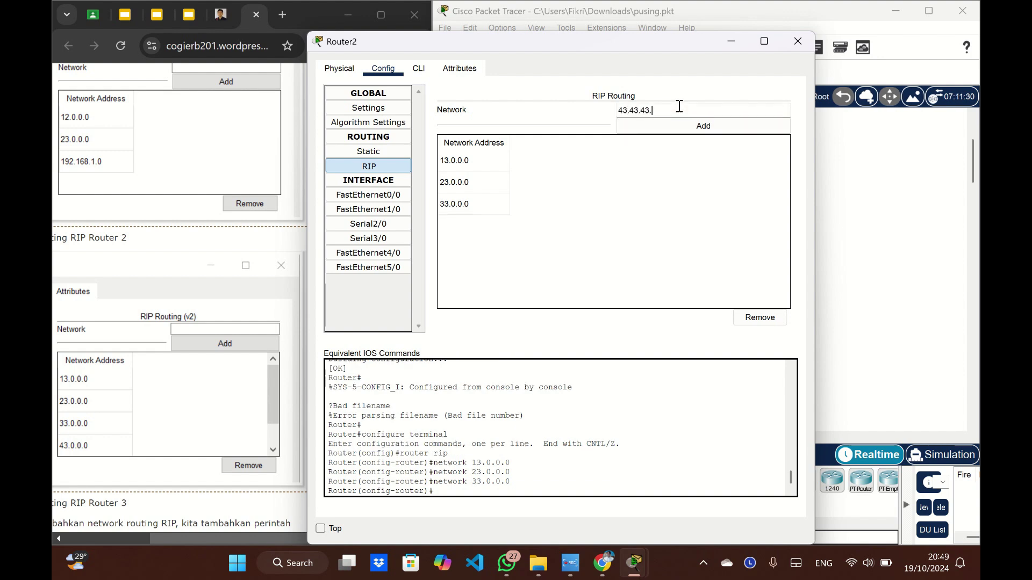
text(0)
click(683, 126)
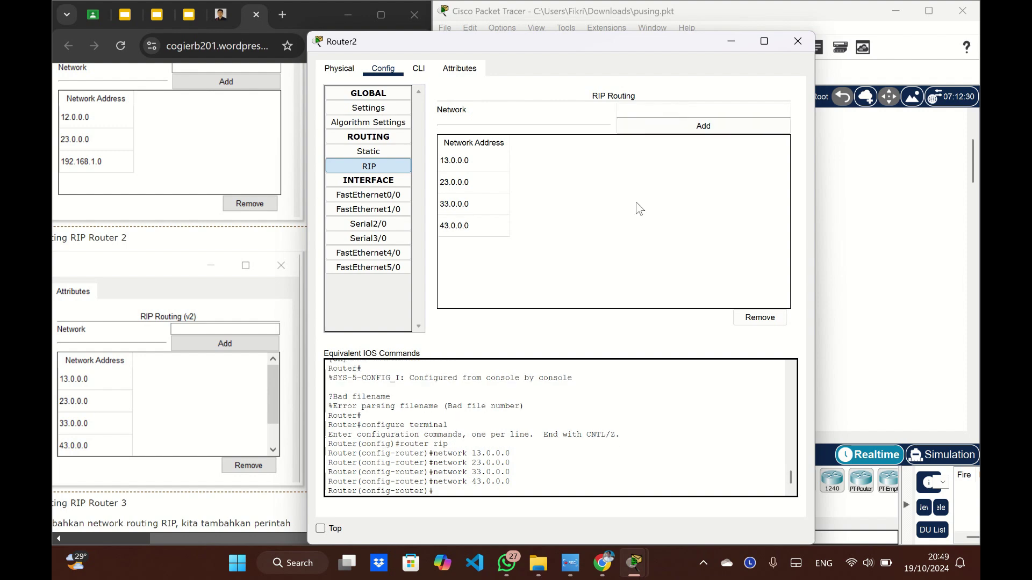
- Run no auto-summary and version 2 in Router2's RIP configuration to disable summarization and enable RIPv2
click(419, 69)
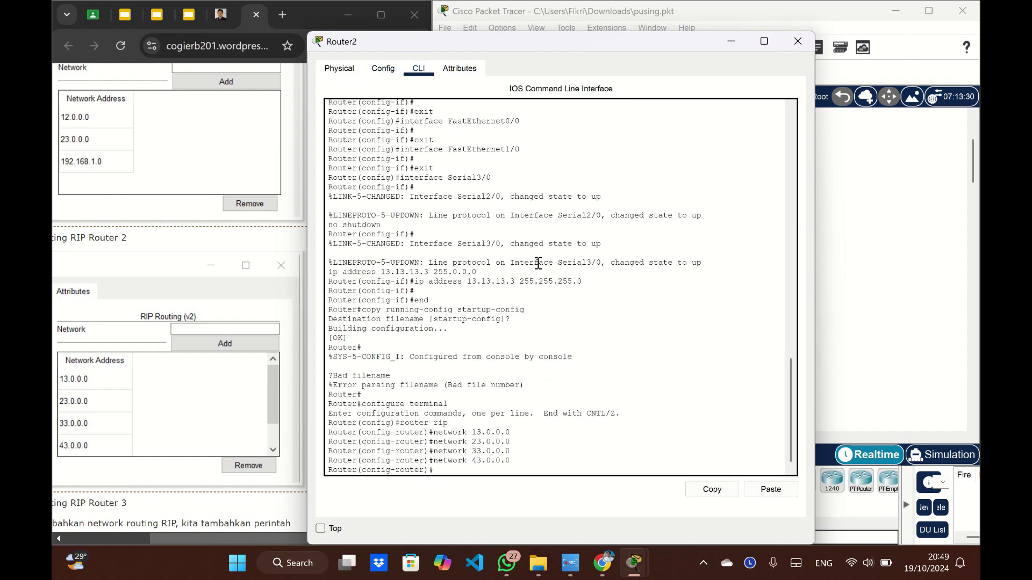
text(no auto-summary)
key(Return)
text(ve)
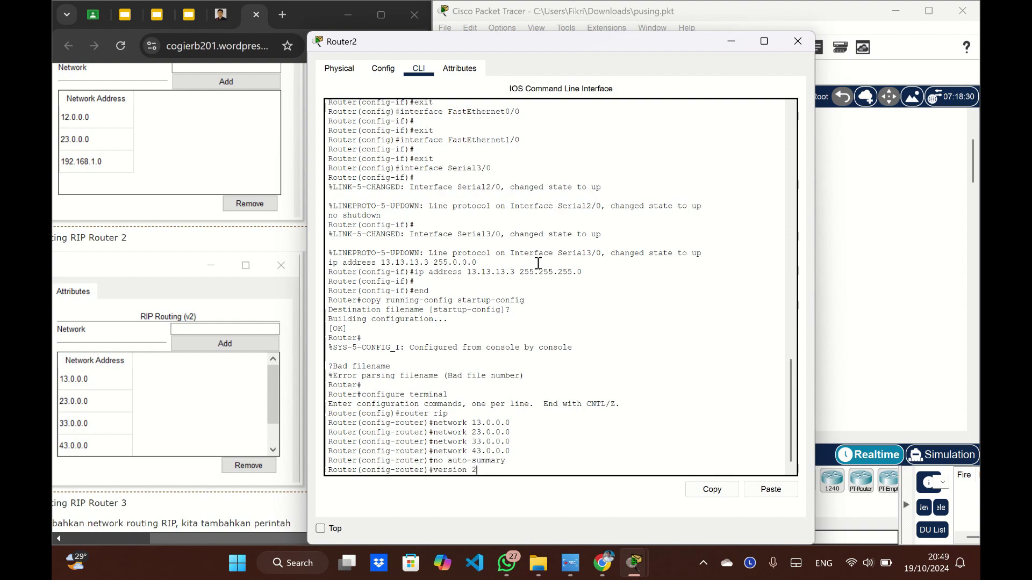
text(rsion 2)
key(Return)
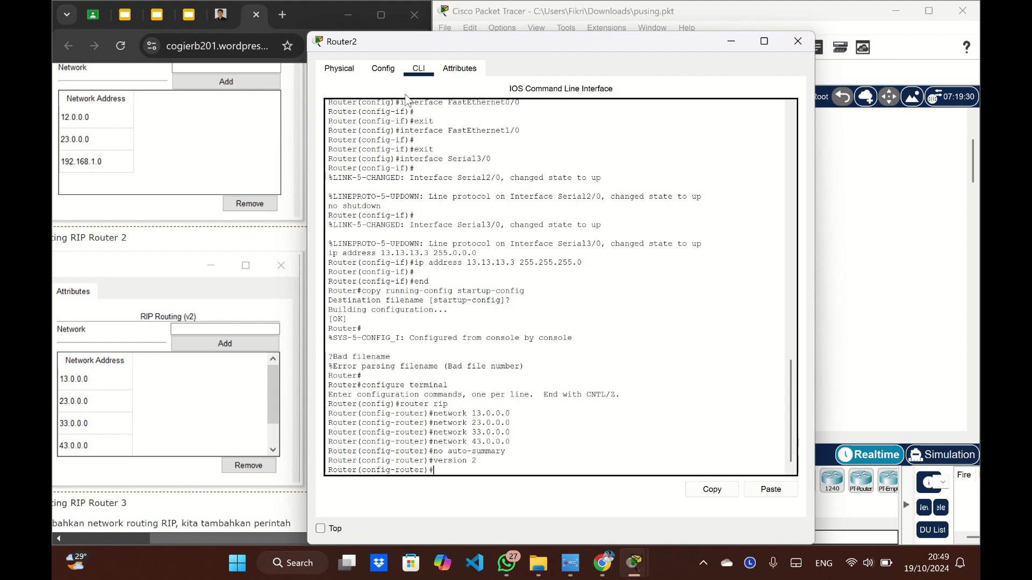
- Check Router2's RIP settings, then save its configuration to NVRAM and close its window
click(375, 74)
click(370, 166)
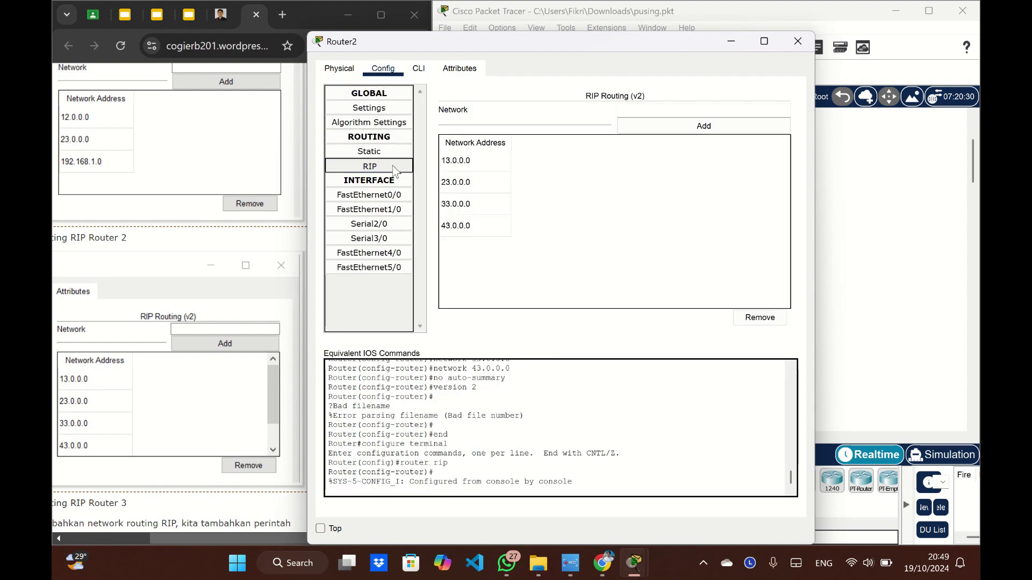
click(378, 110)
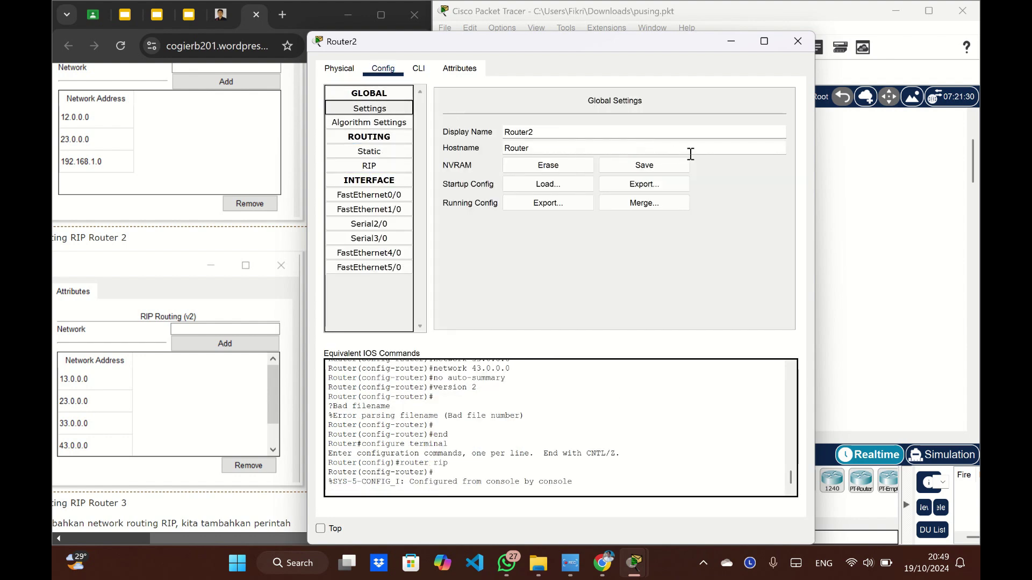
click(644, 165)
click(798, 41)
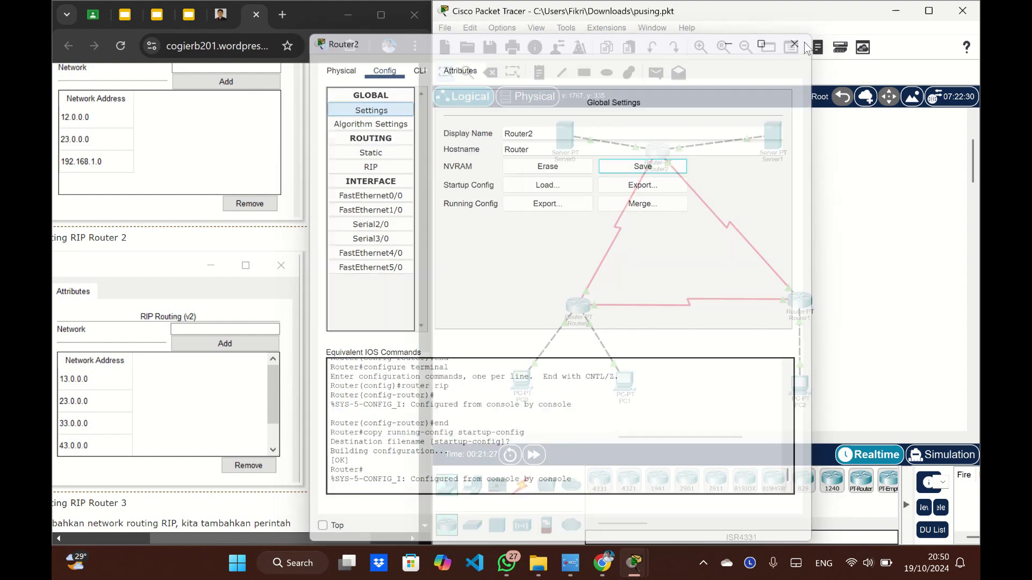
- Power cycle all devices in the topology as the article's fifth instruction describes, accepting the network reset
scroll(266, 270, down, 5)
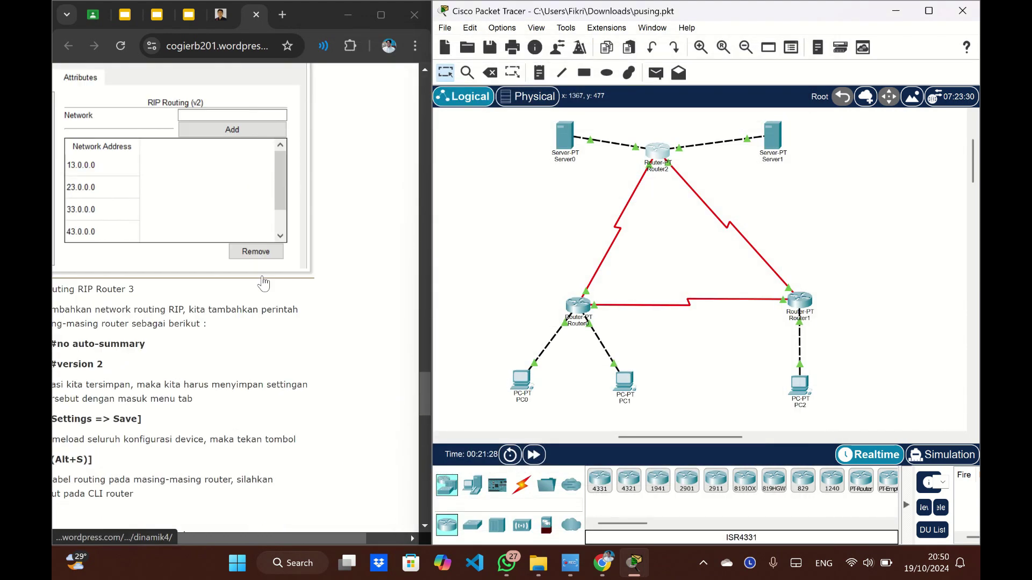
scroll(266, 270, down, 2)
scroll(266, 271, left, 2)
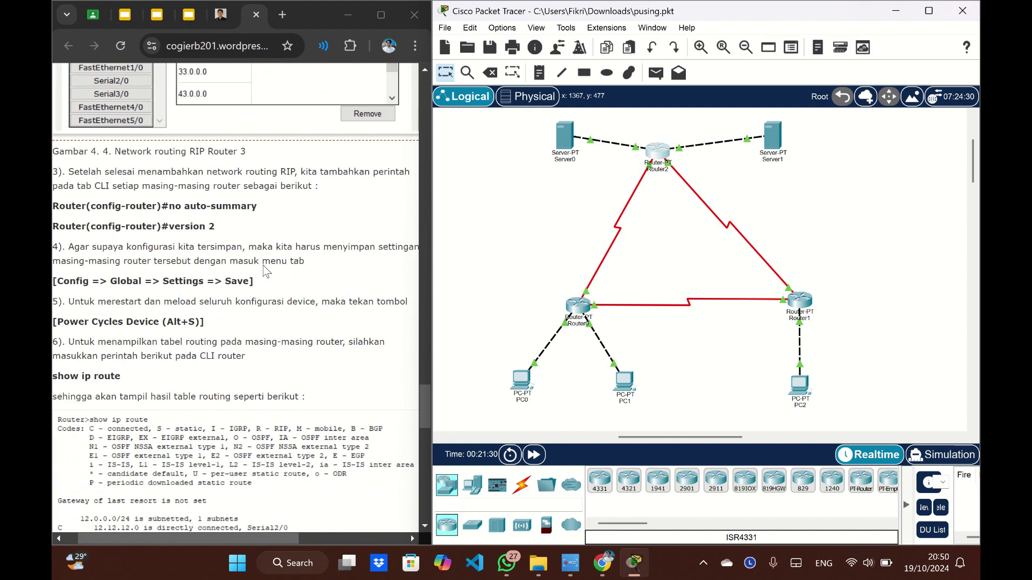
scroll(266, 270, down, 1)
scroll(239, 274, right, 2)
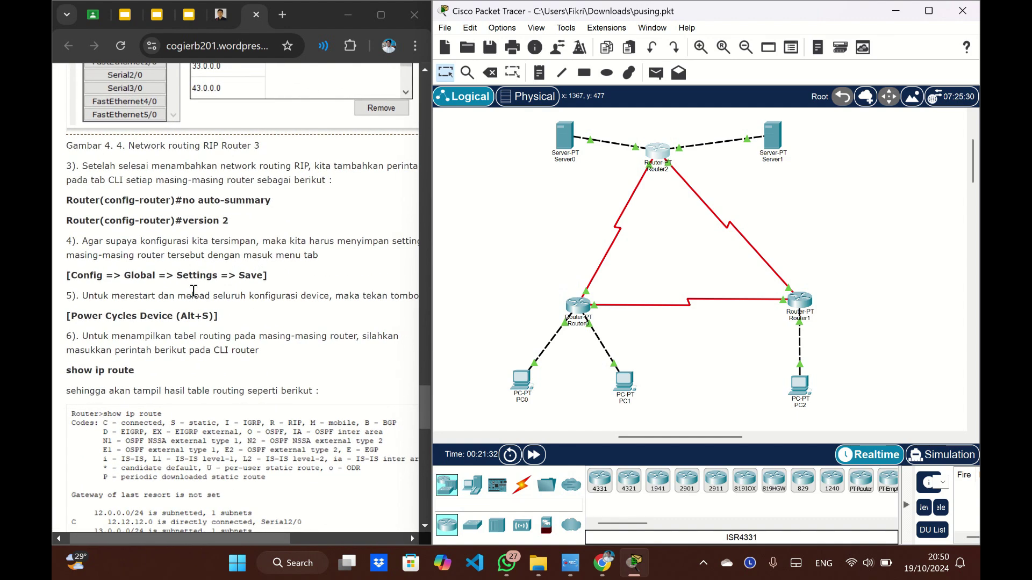
scroll(220, 295, right, 2)
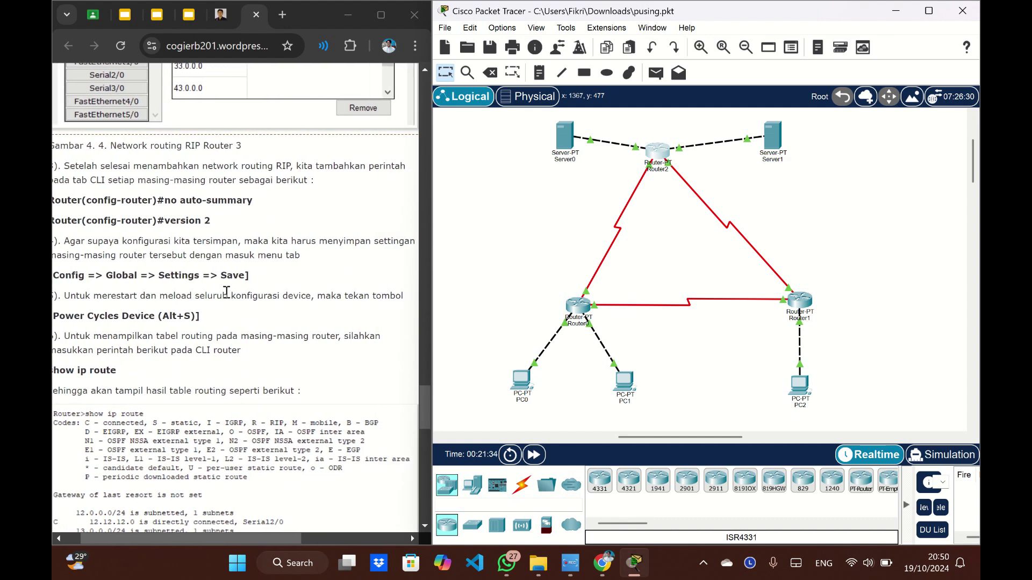
scroll(226, 292, left, 3)
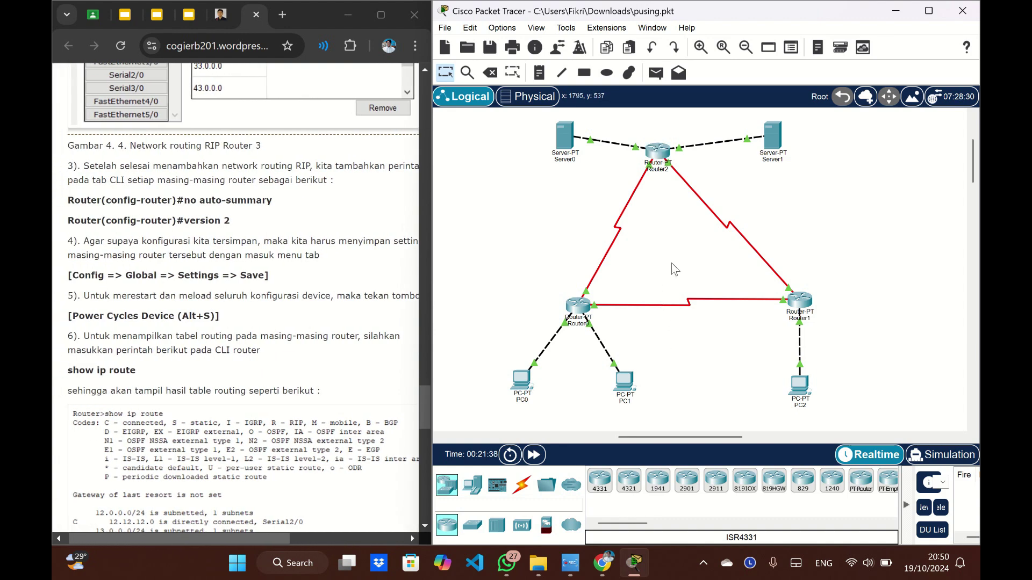
key(alt+s)
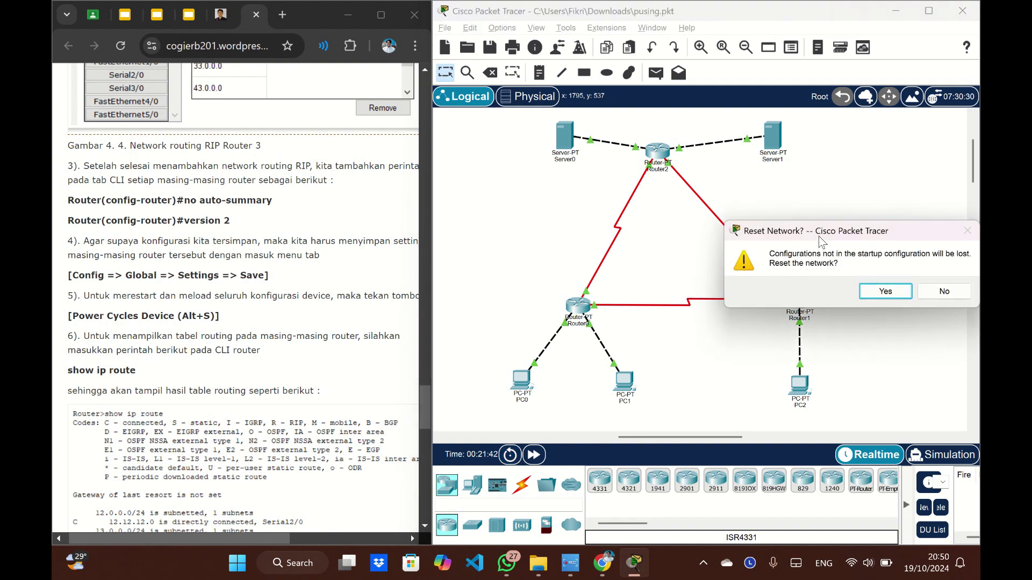
drag(819, 234, 792, 233)
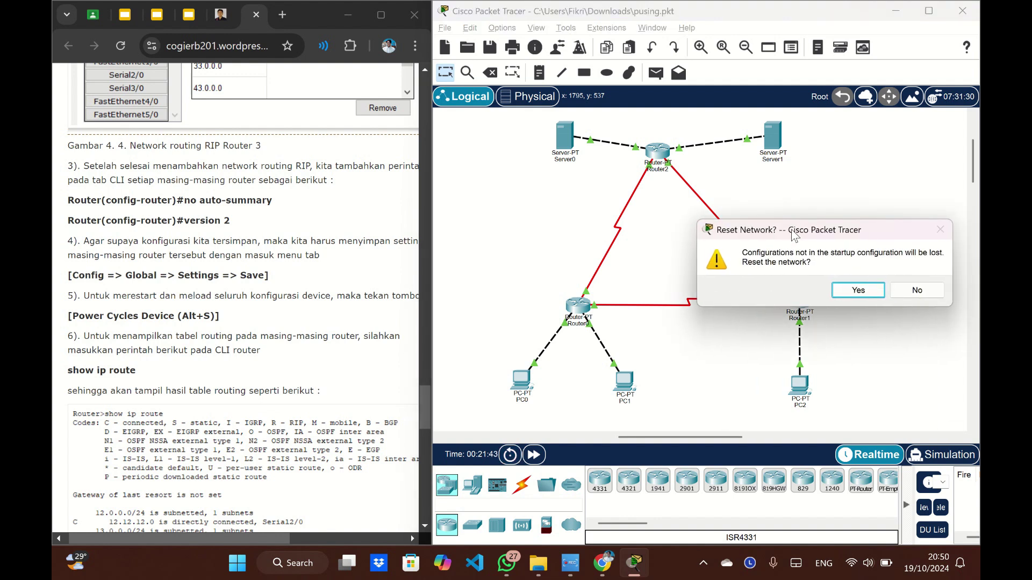
click(859, 291)
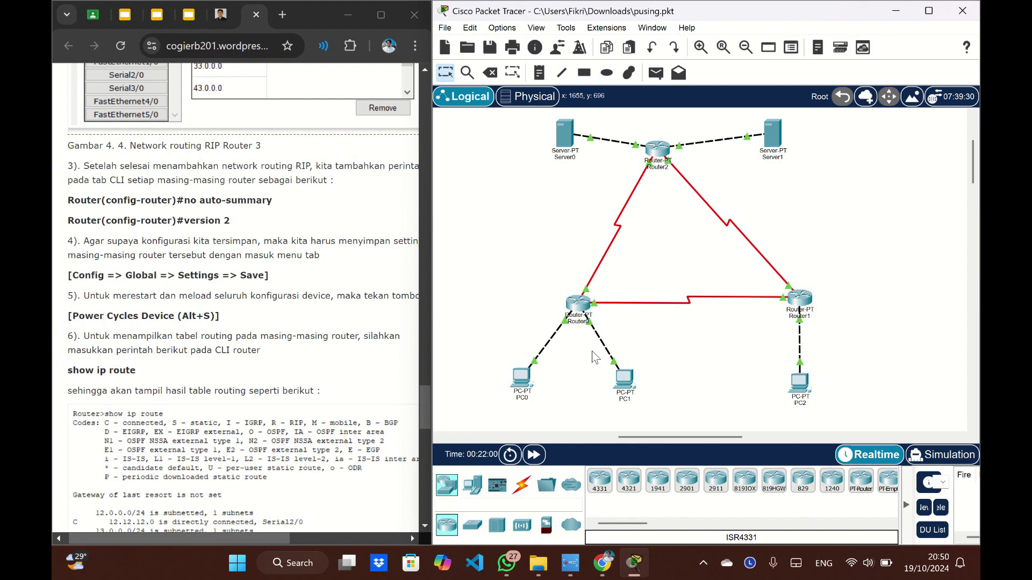
- Check that Router0 kept its RIP networks and its FastEthernet and serial interface settings after the restart, then close its window
click(577, 304)
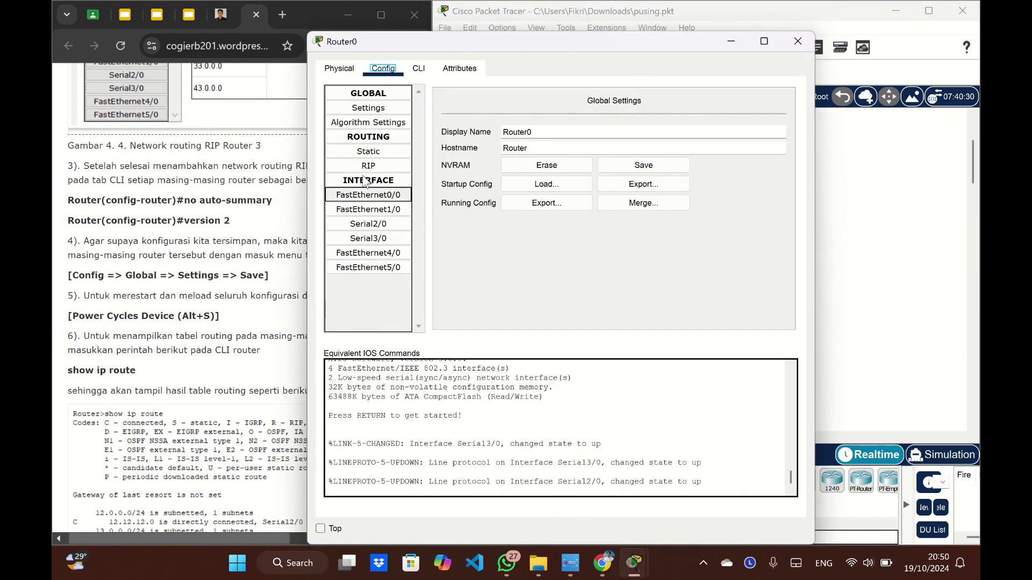
click(368, 164)
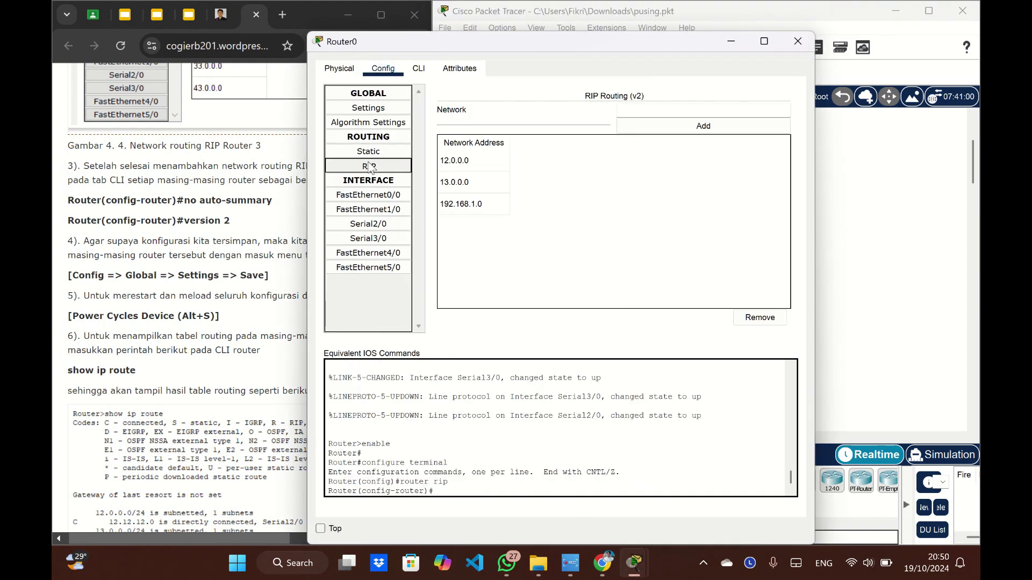
click(383, 198)
click(384, 209)
click(385, 224)
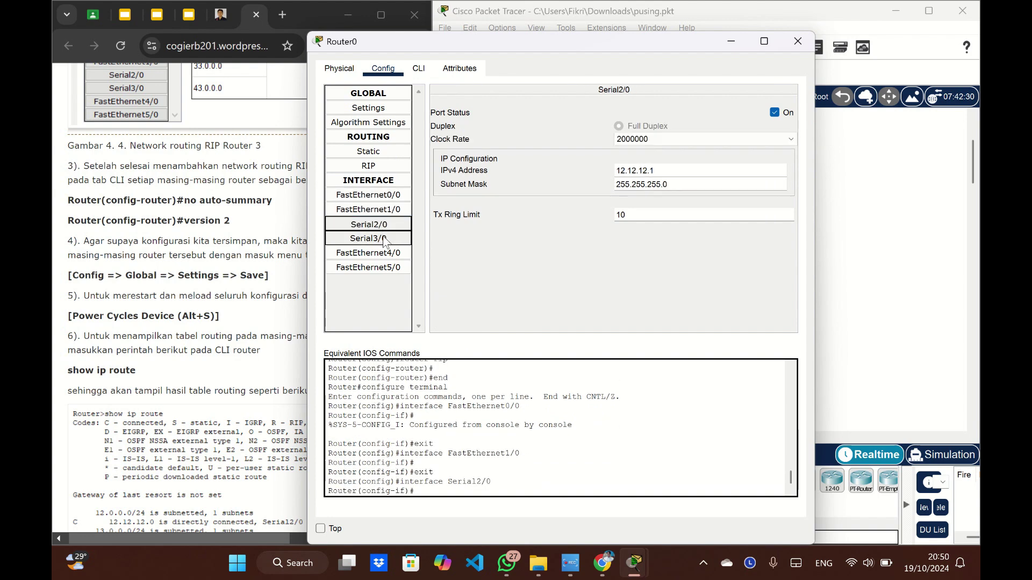
click(384, 240)
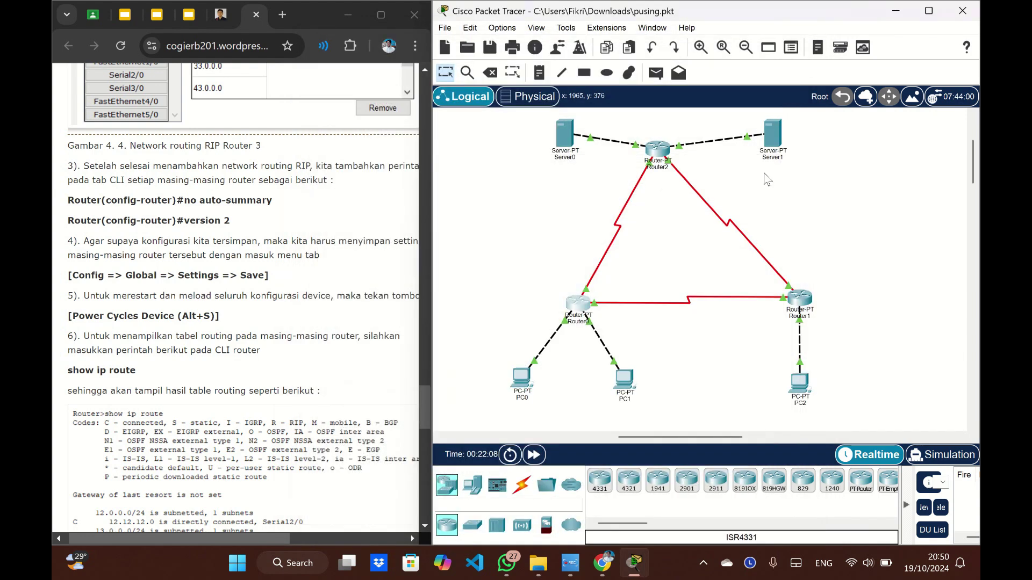
click(798, 41)
- Check that Router1 kept its RIP networks and its FastEthernet and serial interface settings, then close its window
click(801, 299)
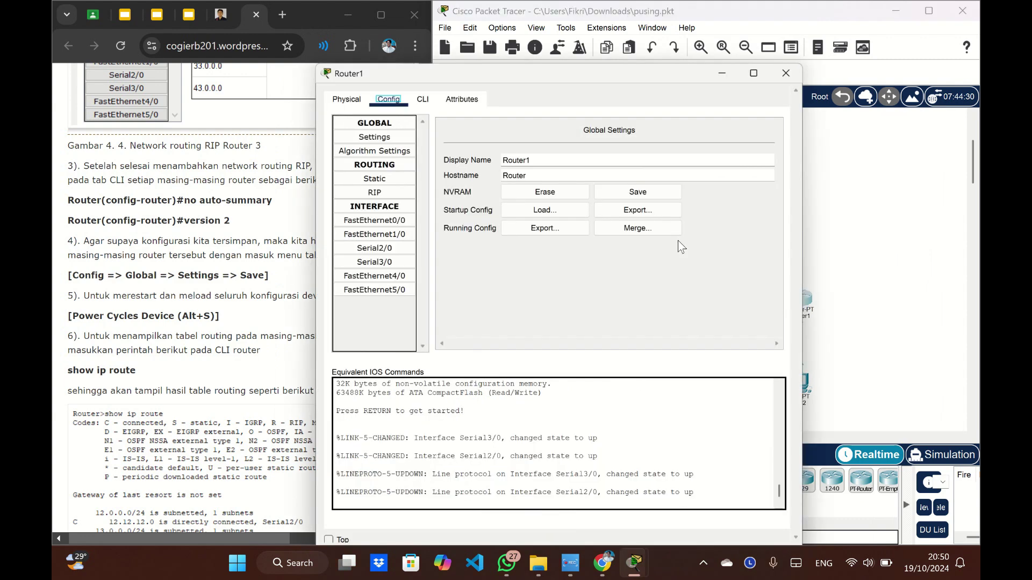
click(369, 166)
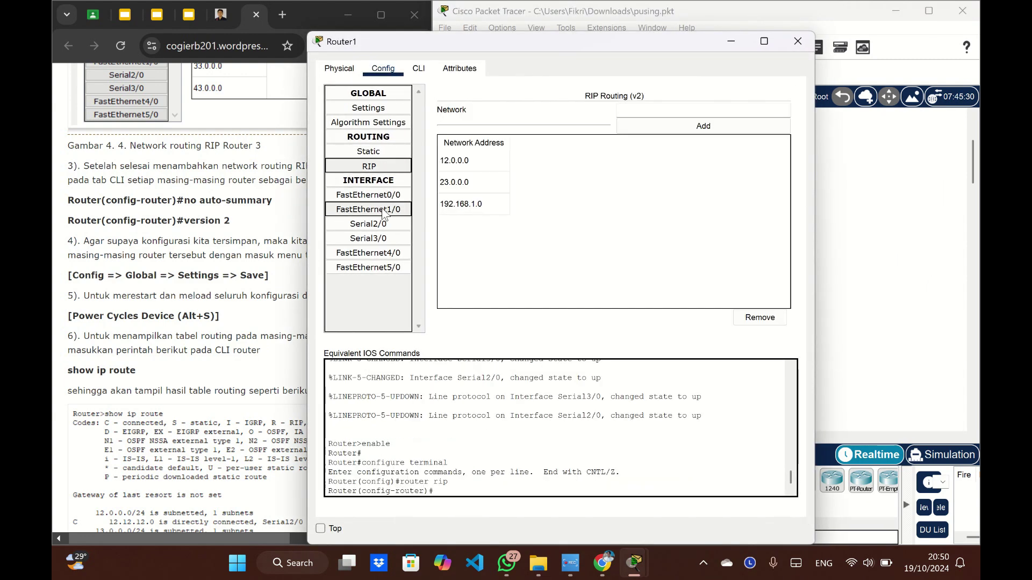
click(384, 224)
click(385, 209)
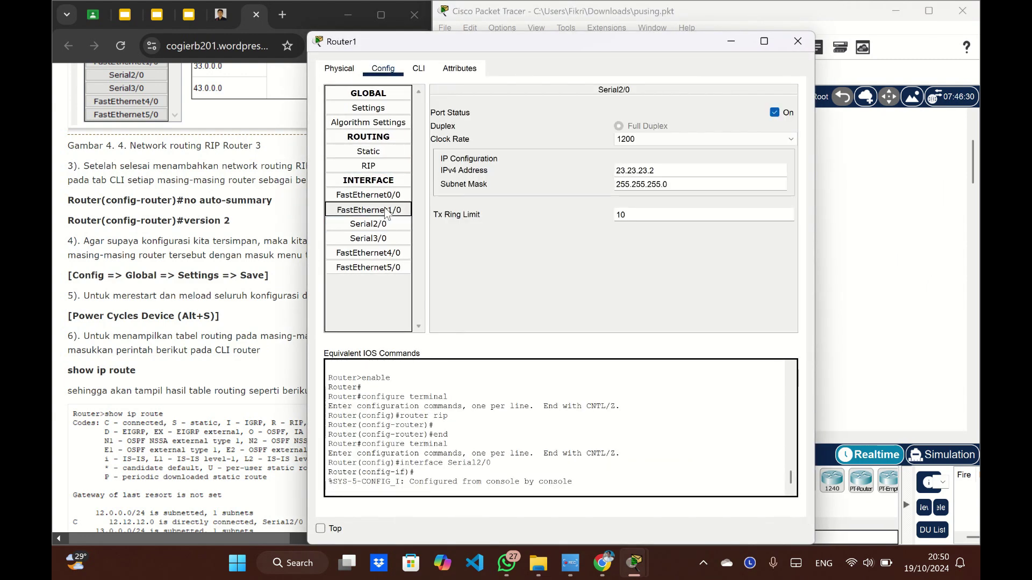
click(391, 196)
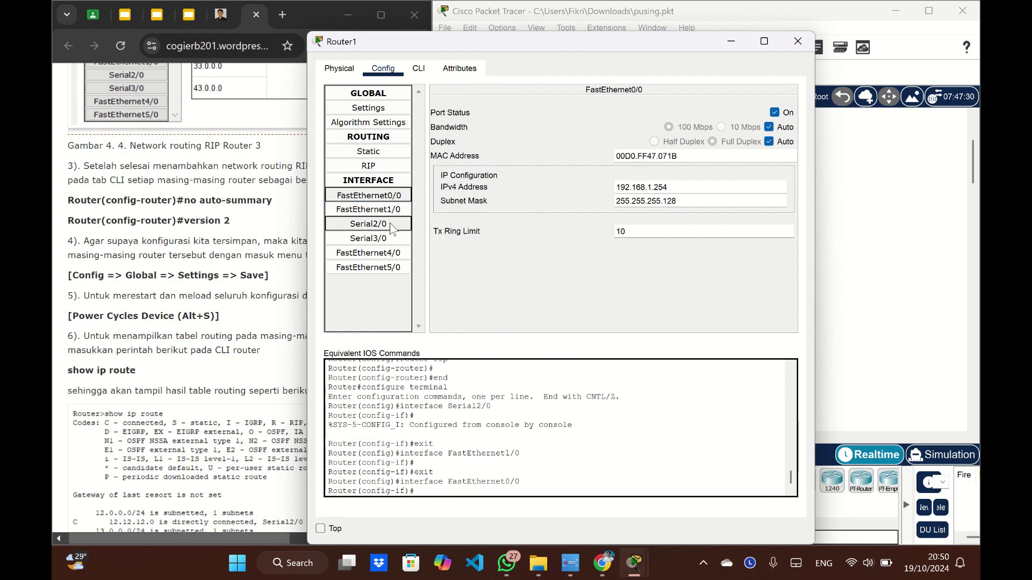
click(394, 238)
click(798, 41)
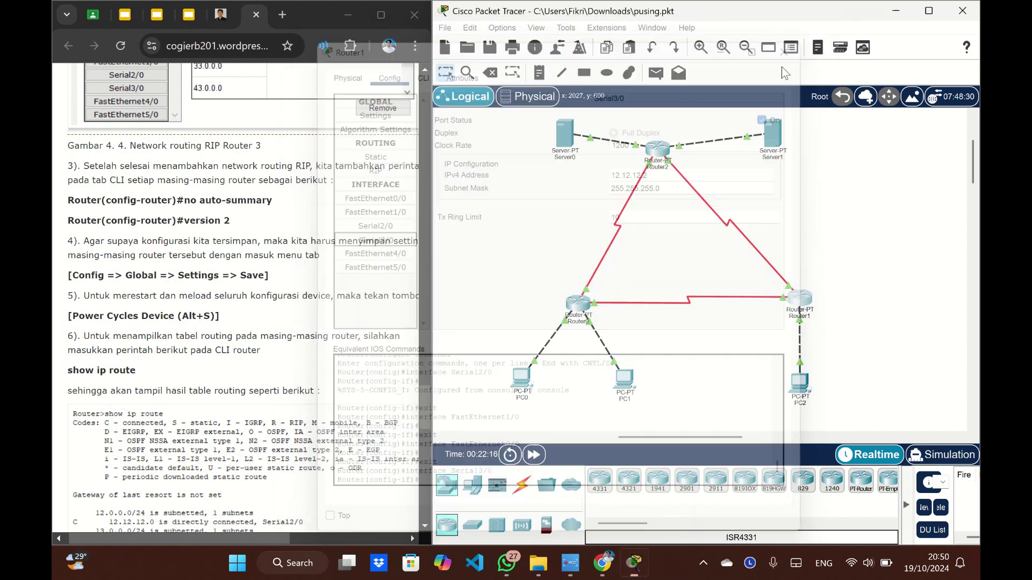
- Check that Router2 kept its RIP networks and its FastEthernet and serial interface settings, then close its window
click(665, 155)
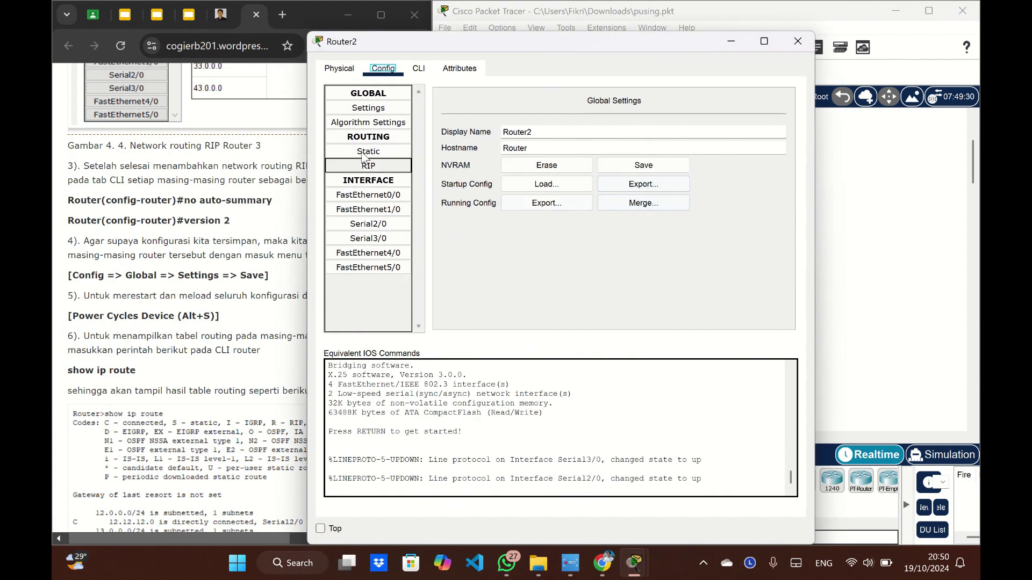
click(374, 164)
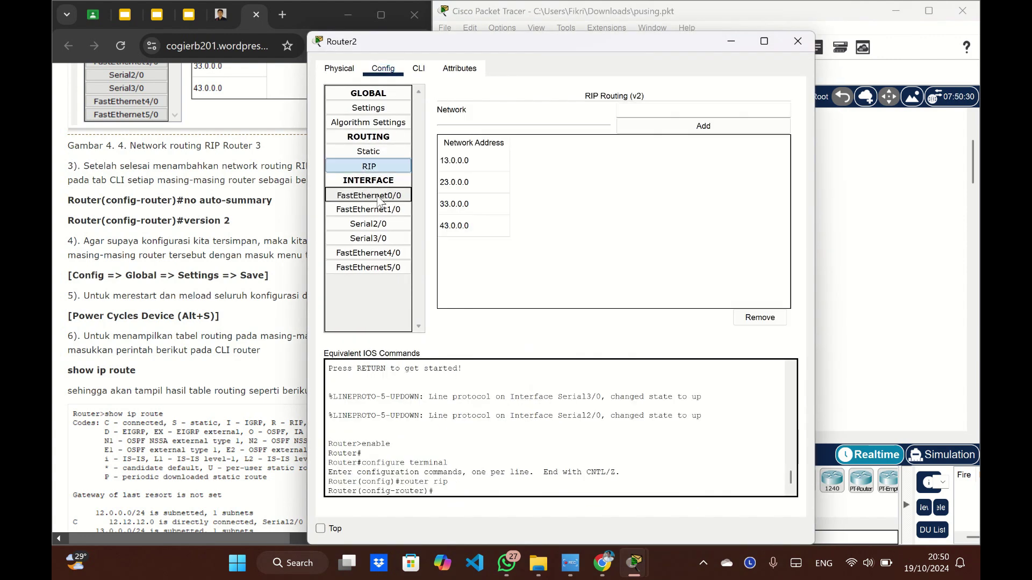
click(379, 196)
click(379, 210)
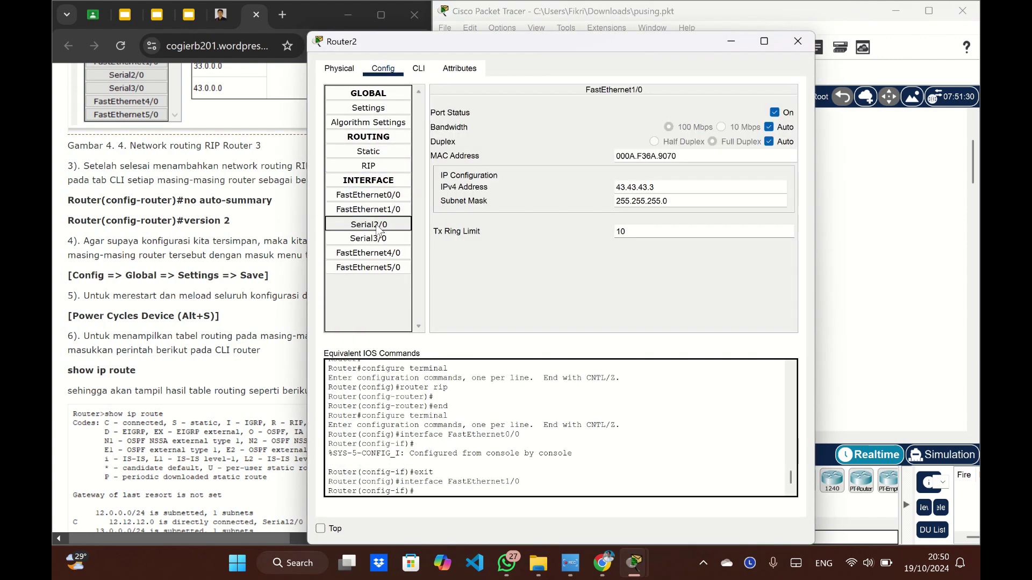
click(379, 223)
click(380, 237)
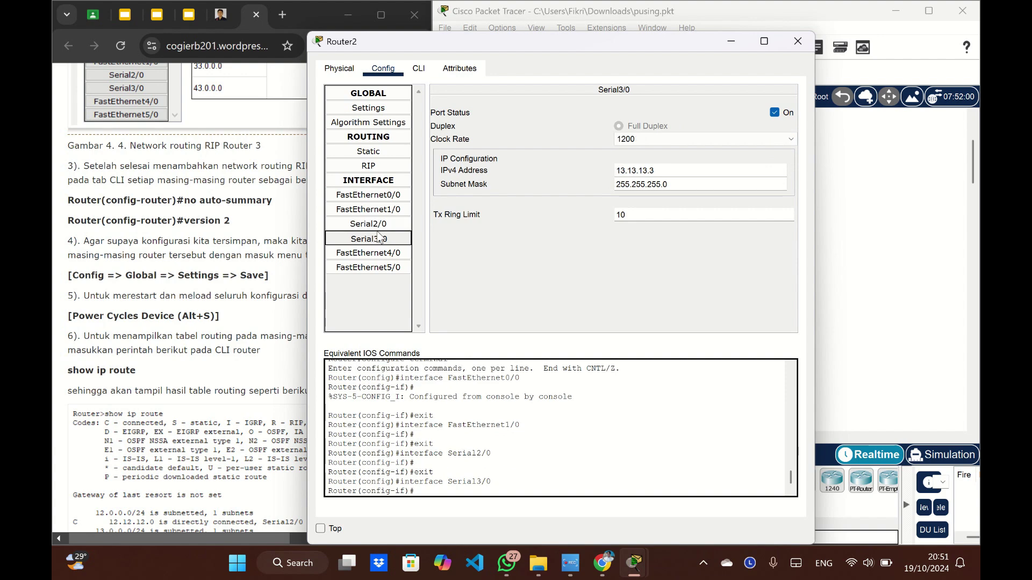
click(796, 42)
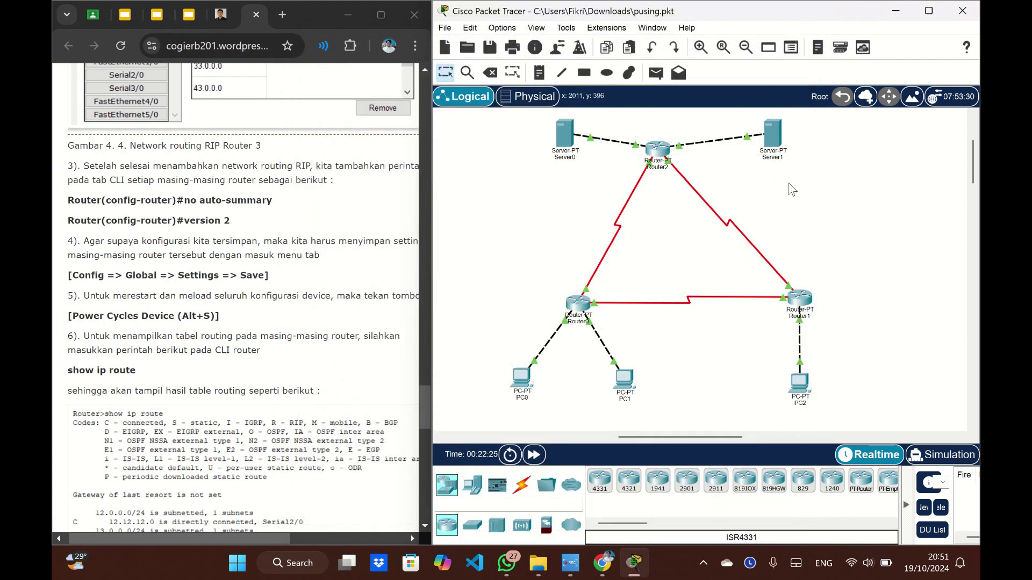
- Open Router0's command line and exit interface and global configuration modes back to the privileged prompt
scroll(789, 184, down, 1)
scroll(276, 253, down, 2)
scroll(276, 253, down, 2)
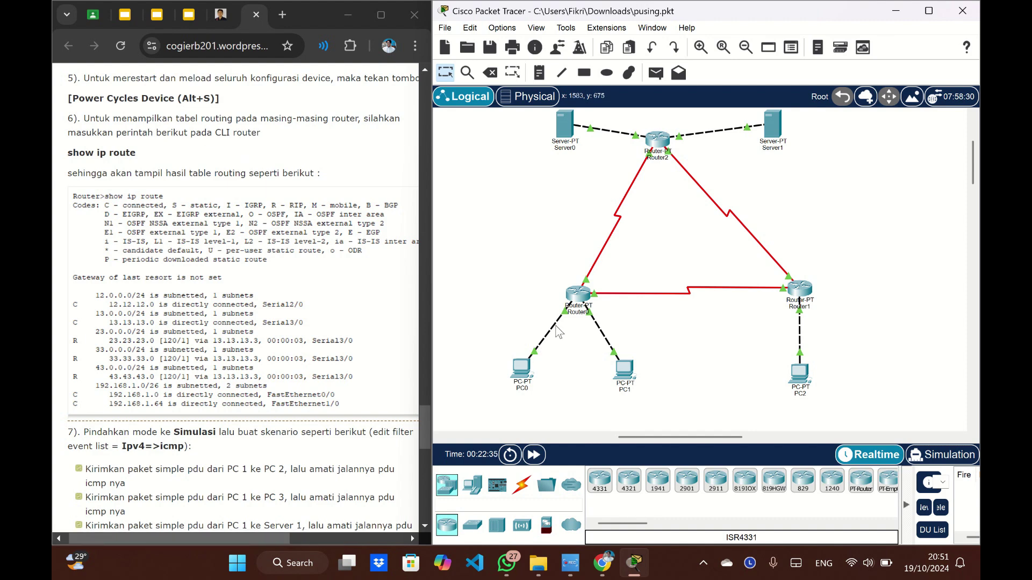
click(578, 294)
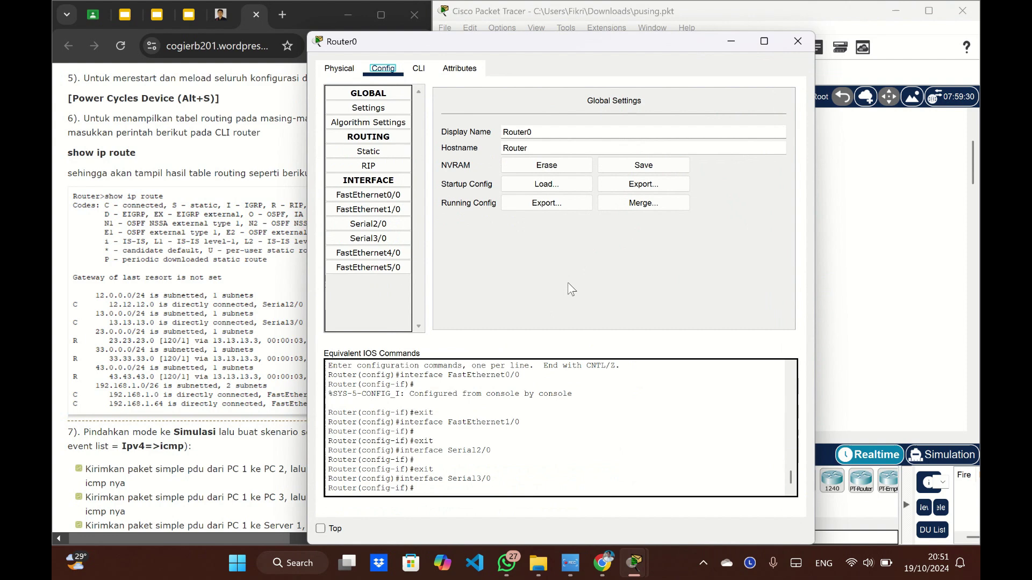
click(418, 68)
click(445, 466)
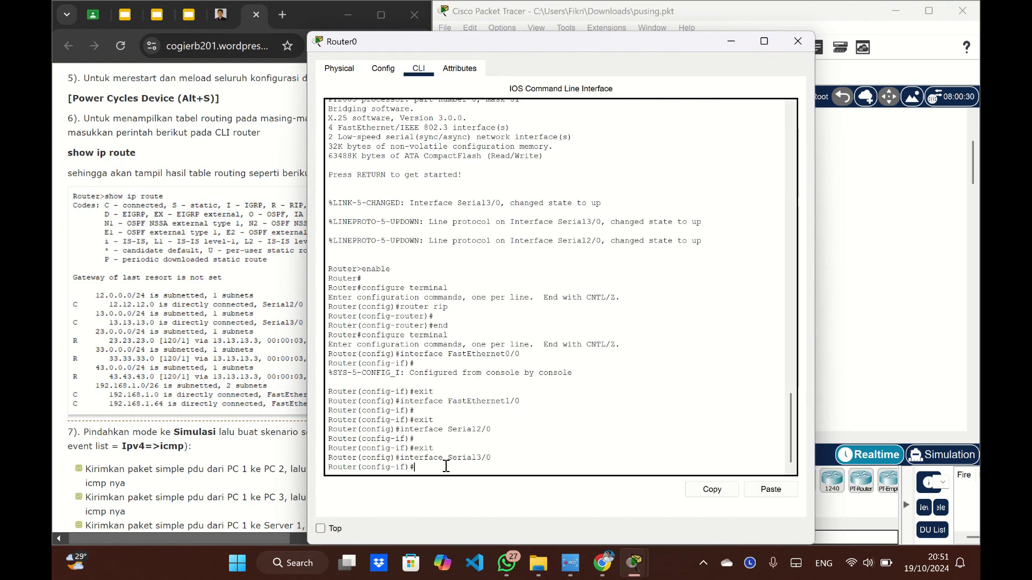
text(exit)
key(Return)
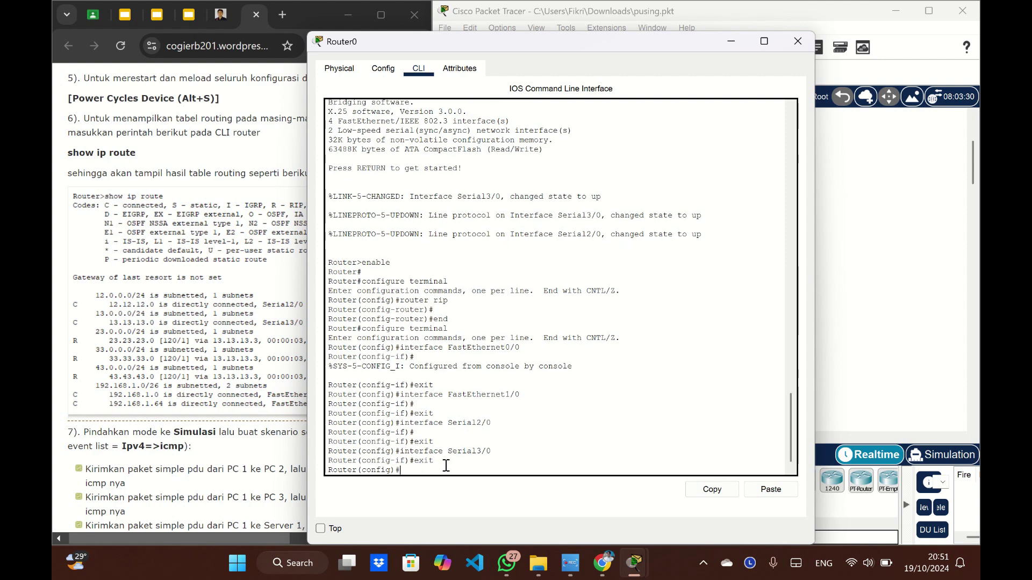
text(exit)
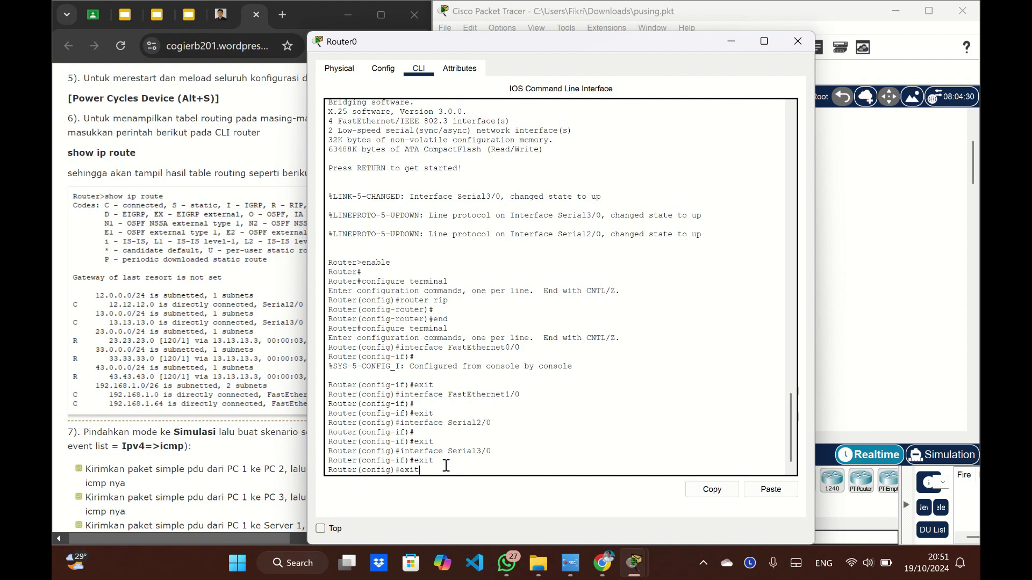
key(Return)
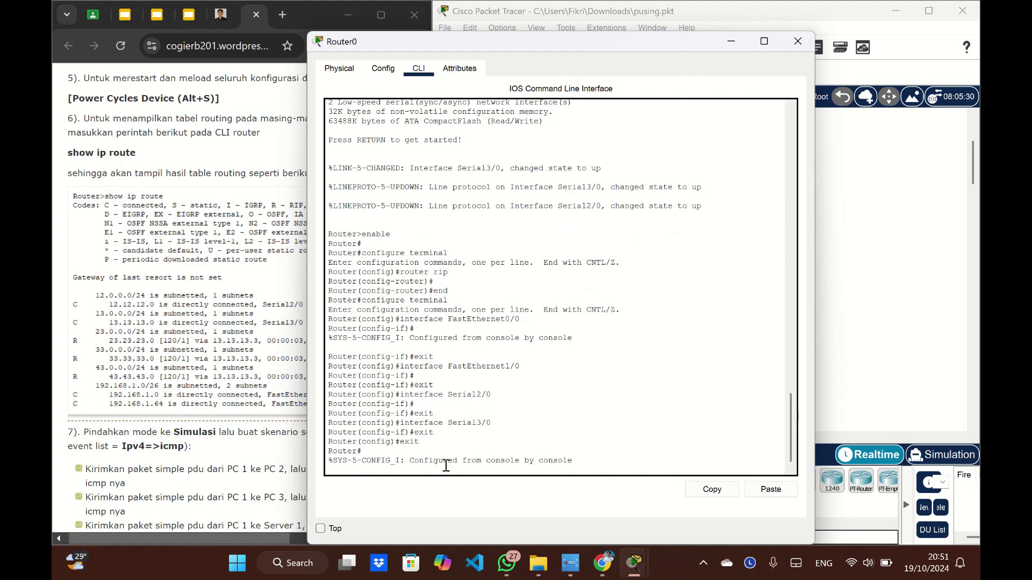
- Display Router0's routing table with "show ip route", compare it with the article's sample output, and close the router window
text(show ip route)
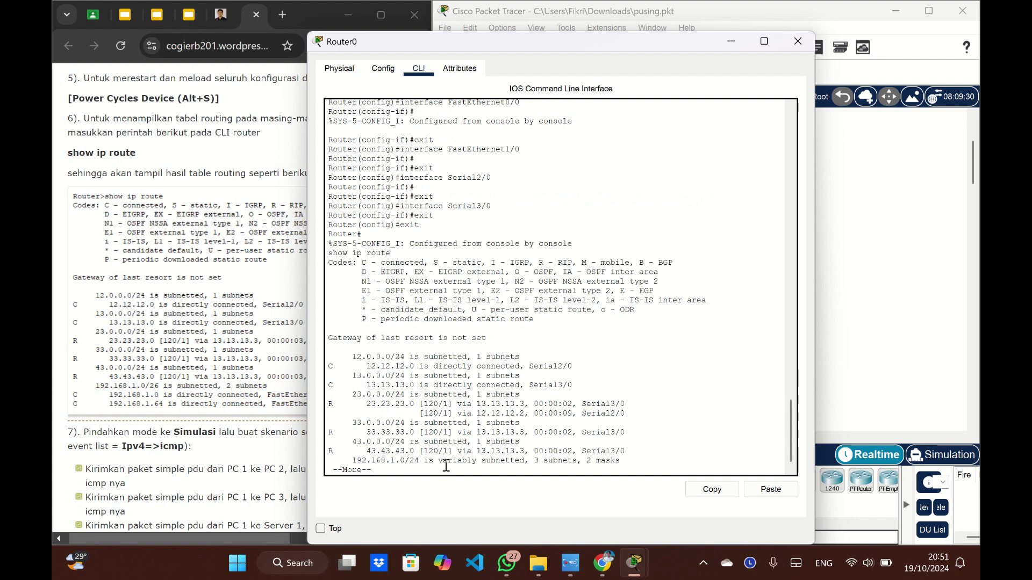
scroll(448, 291, down, 1)
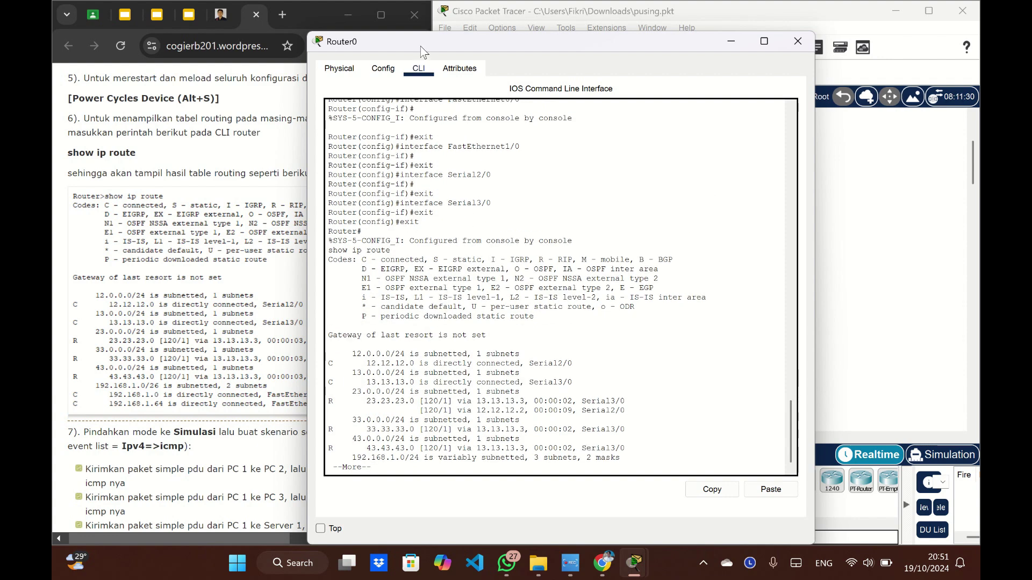
drag(421, 52, 494, 23)
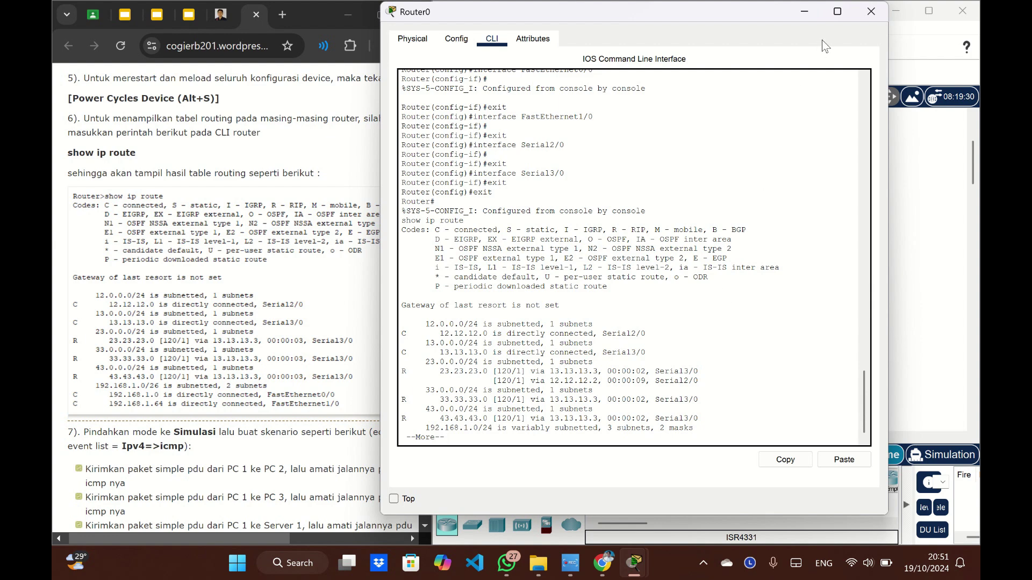
click(869, 15)
- Switch the network to Simulation mode as the article's seventh instruction describes
scroll(307, 389, down, 5)
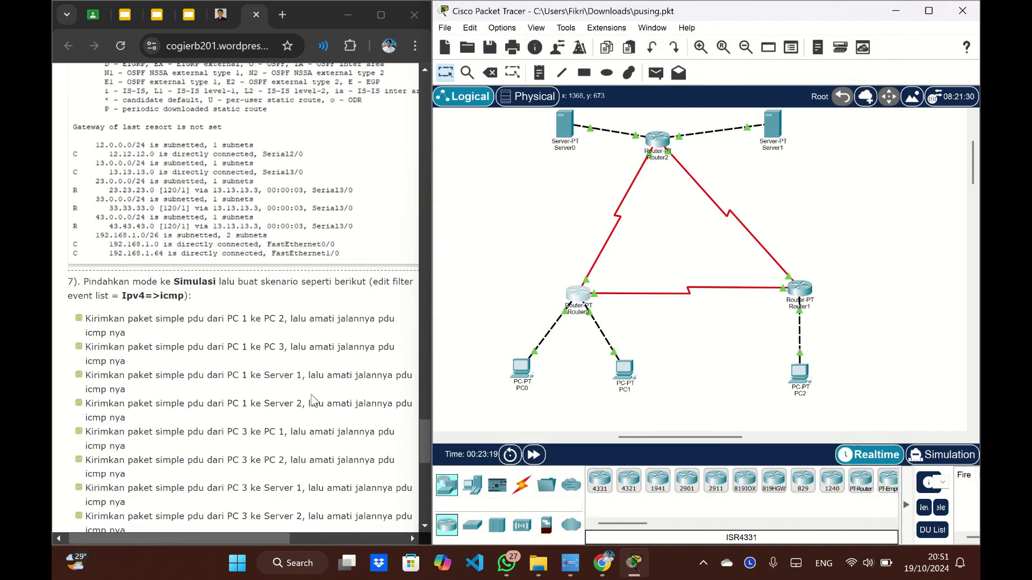
scroll(273, 279, right, 1)
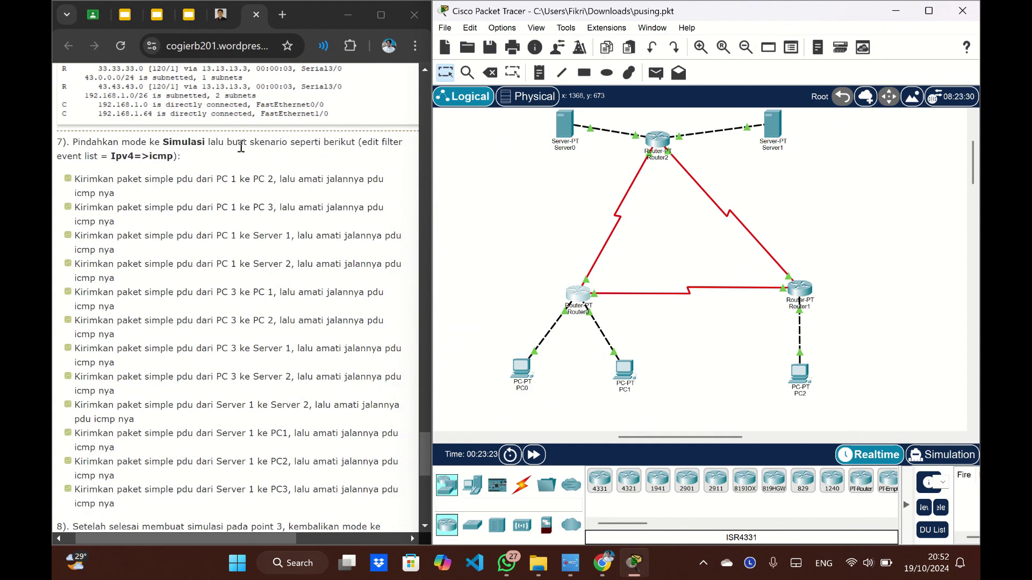
scroll(247, 147, down, 1)
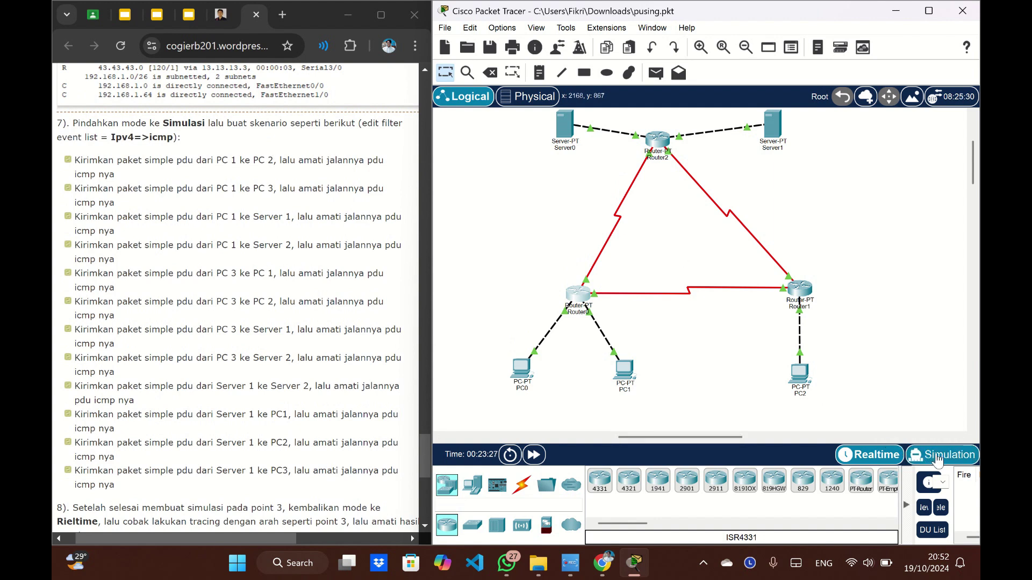
scroll(899, 366, right, 1)
scroll(904, 384, up, 1)
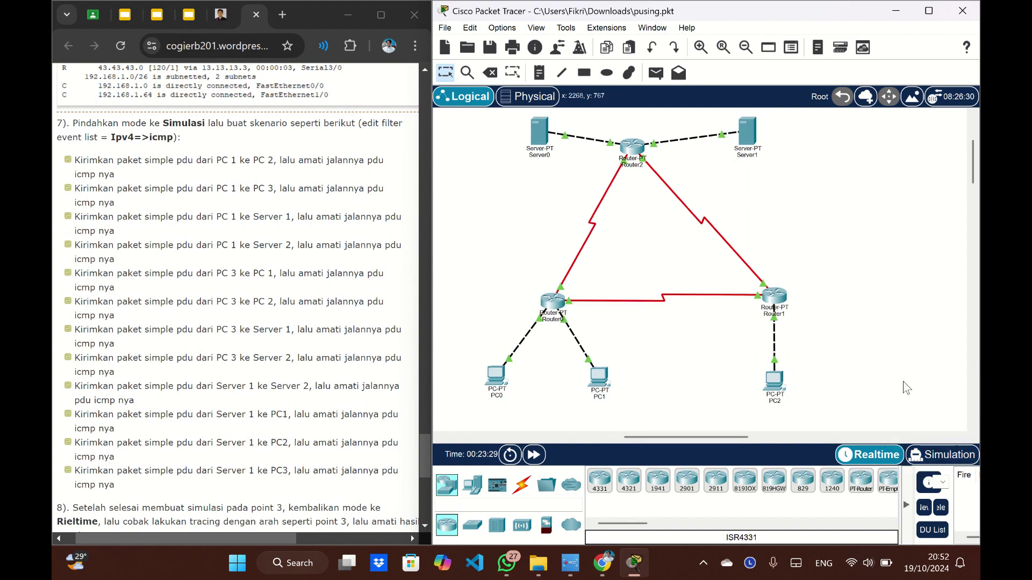
click(949, 457)
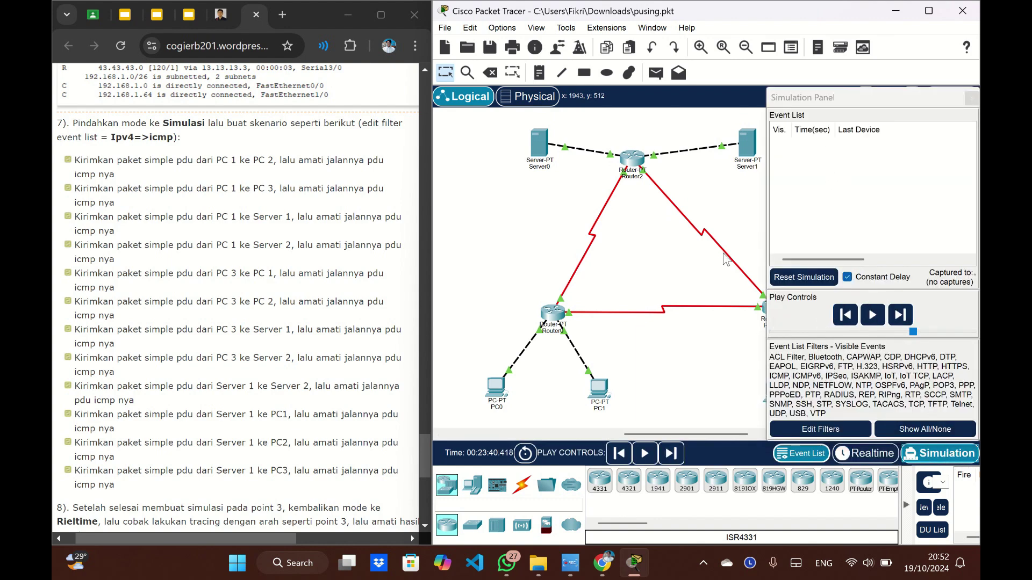
- Check that ICMP is enabled in the simulation's IPv4 event filters, then close the filter window
scroll(666, 213, right, 1)
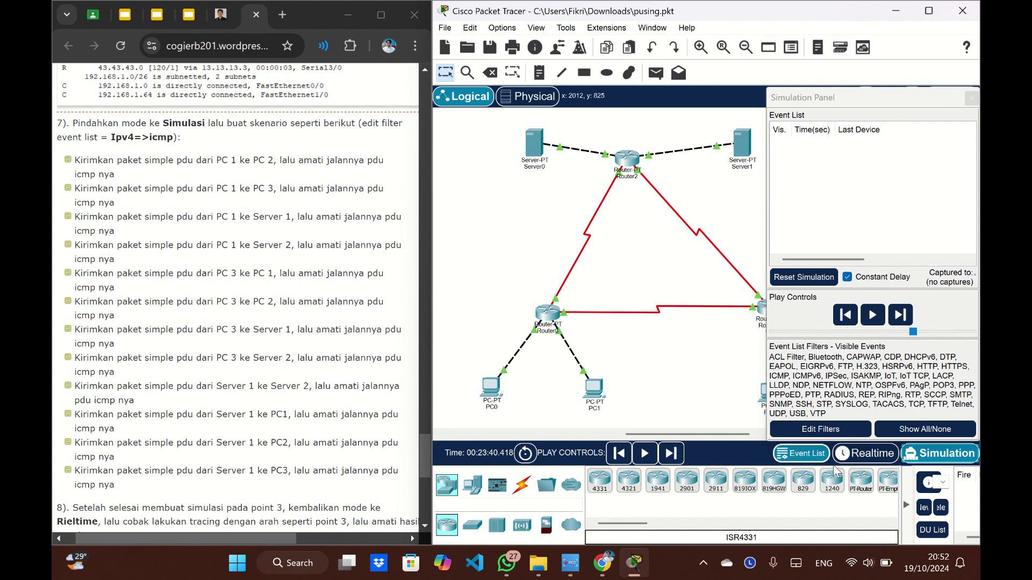
click(818, 429)
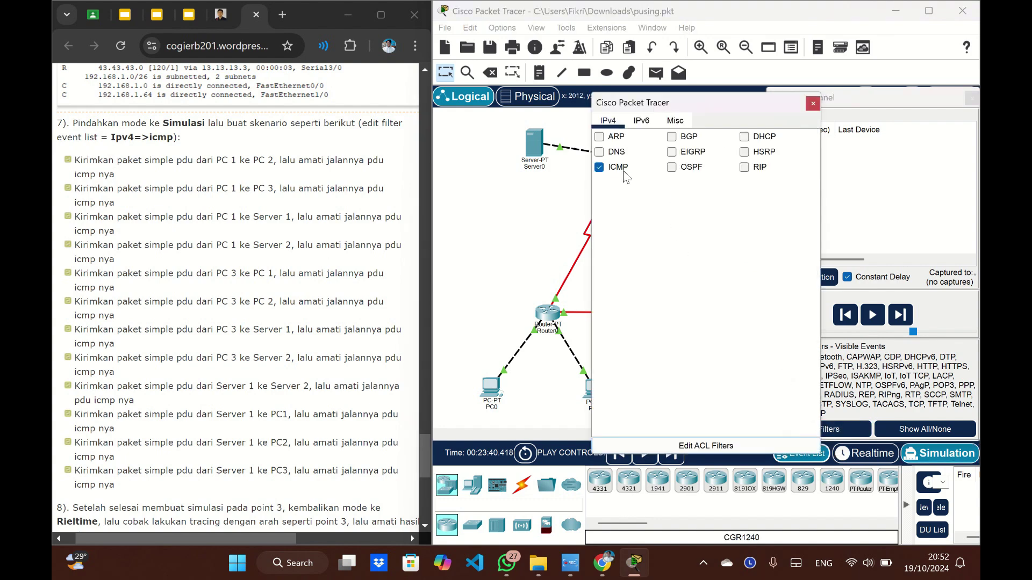
click(811, 102)
- Add a simple PDU from PC0 to PC1 and increase the simulation playback speed
click(656, 74)
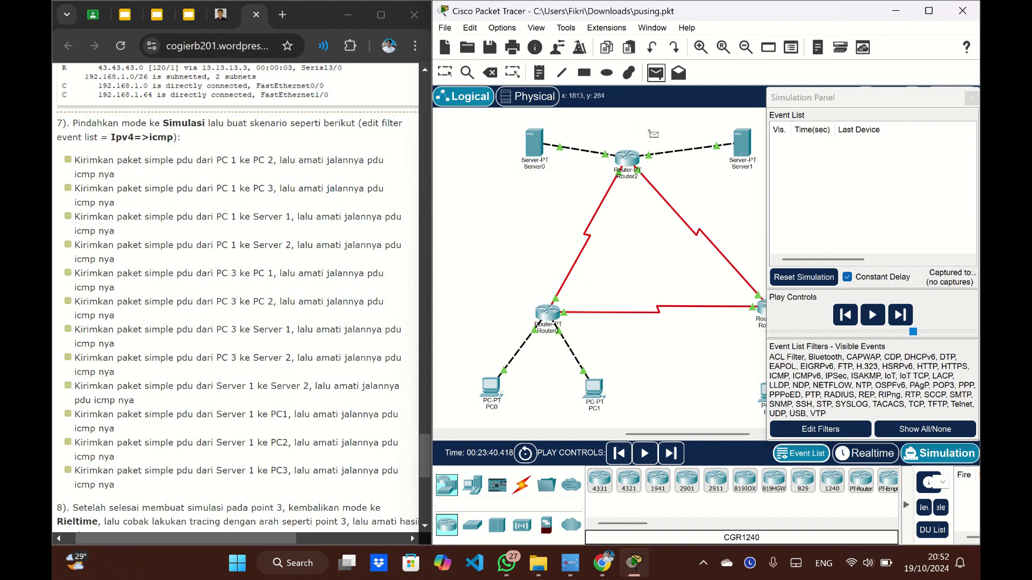
click(492, 389)
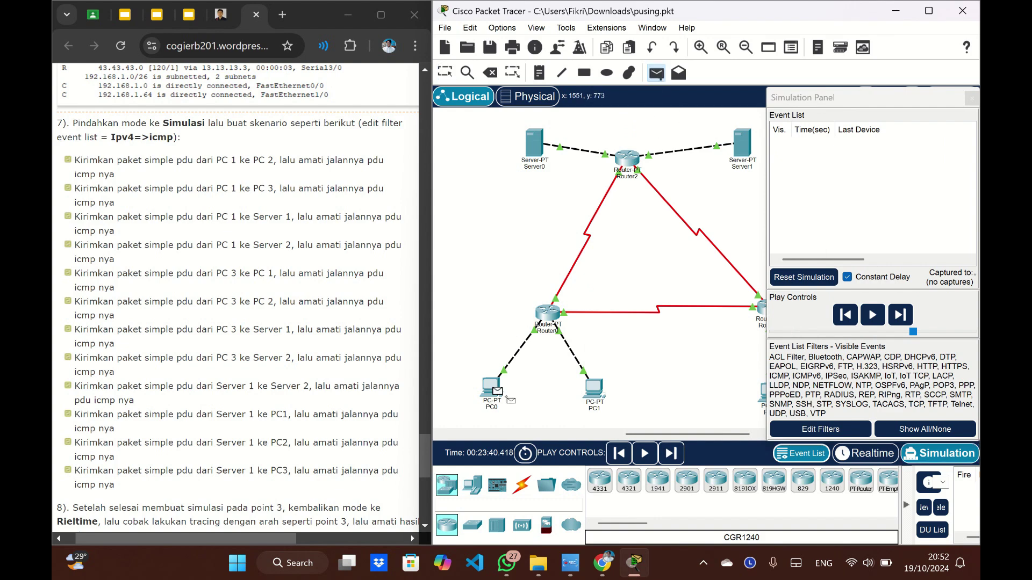
click(593, 389)
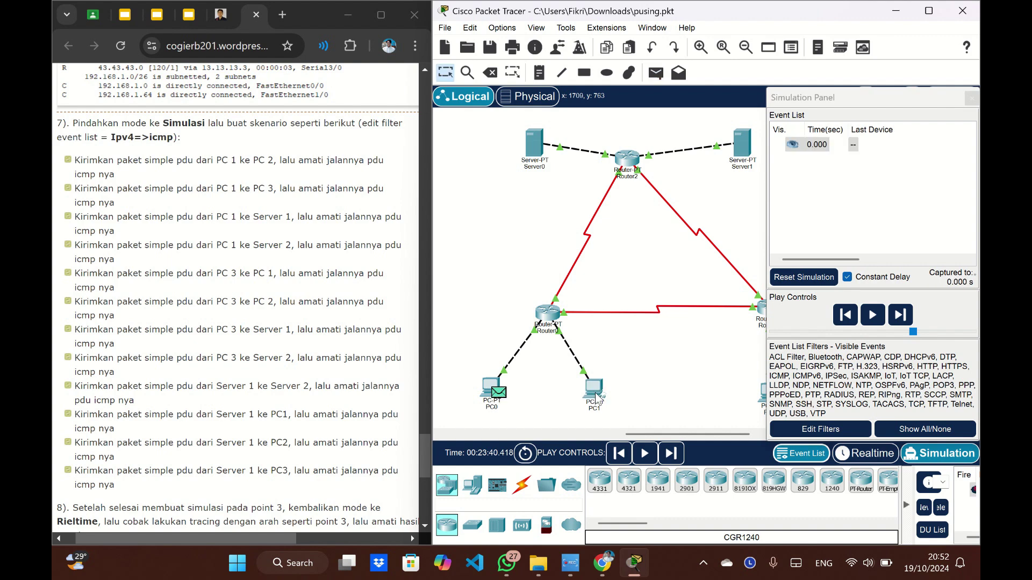
scroll(648, 373, right, 1)
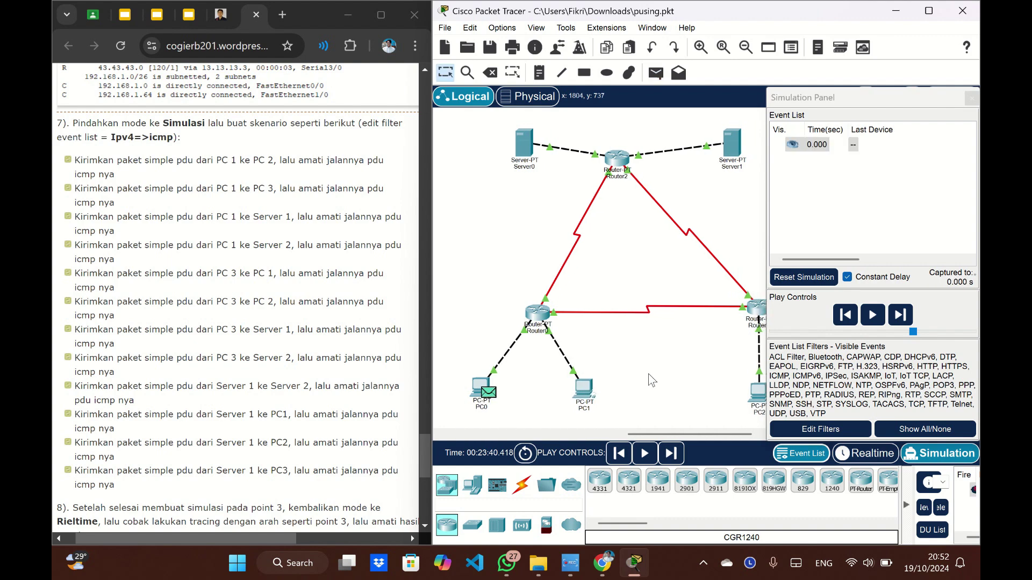
click(918, 332)
drag(918, 333, 943, 332)
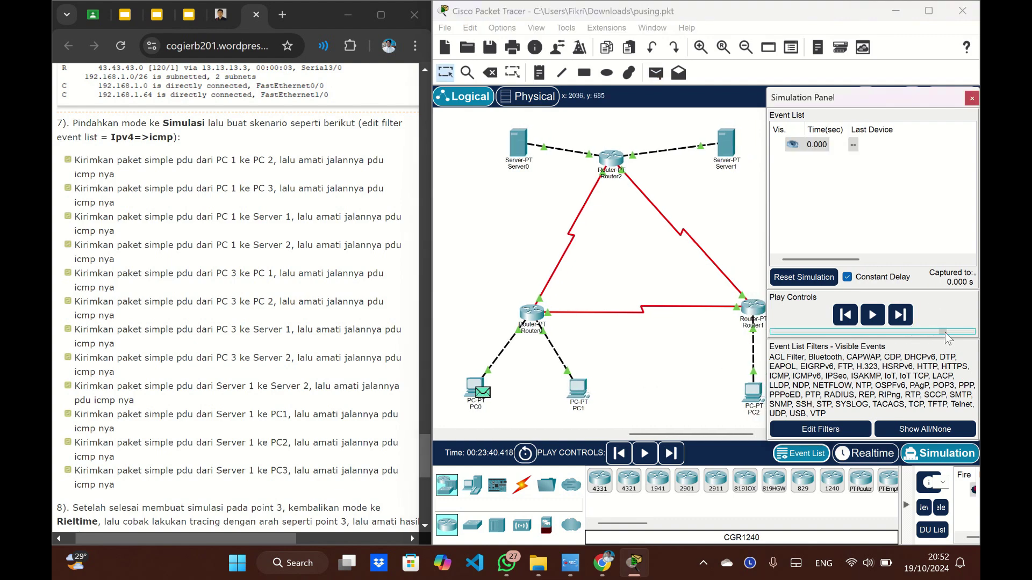
- Step the PC0-to-PC1 packet forward to Router0 and delete the scenario
click(900, 316)
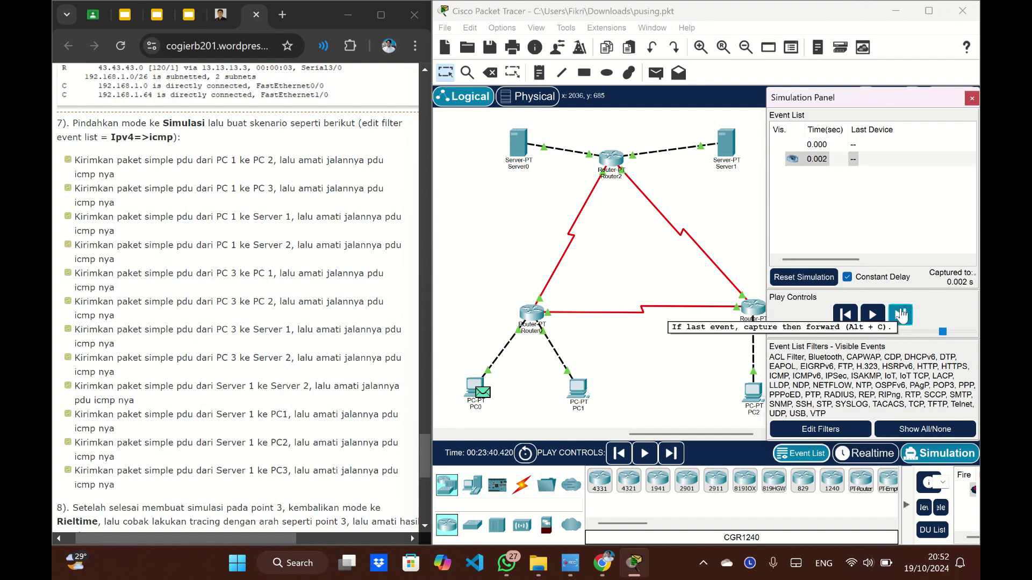
click(902, 317)
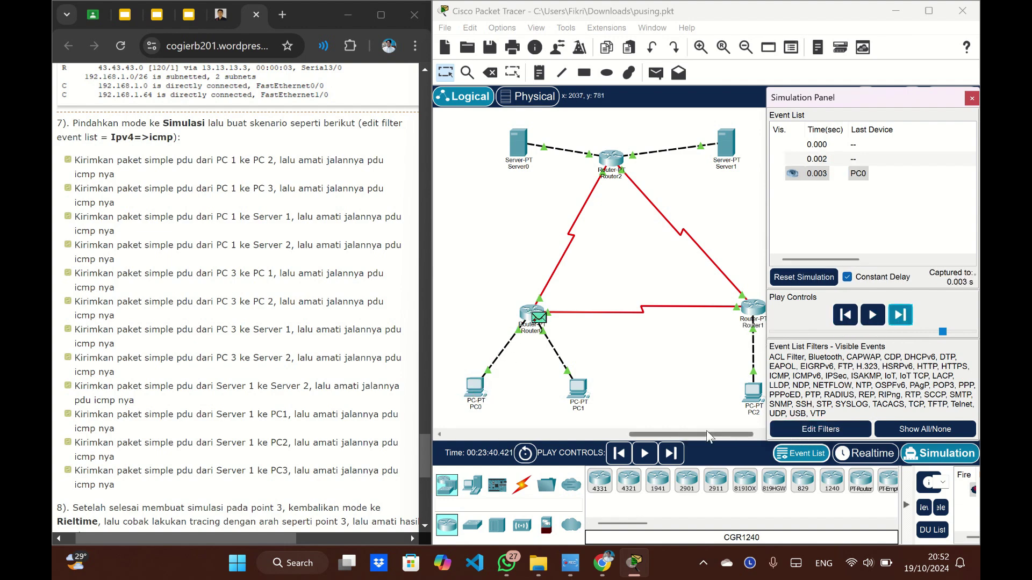
click(649, 382)
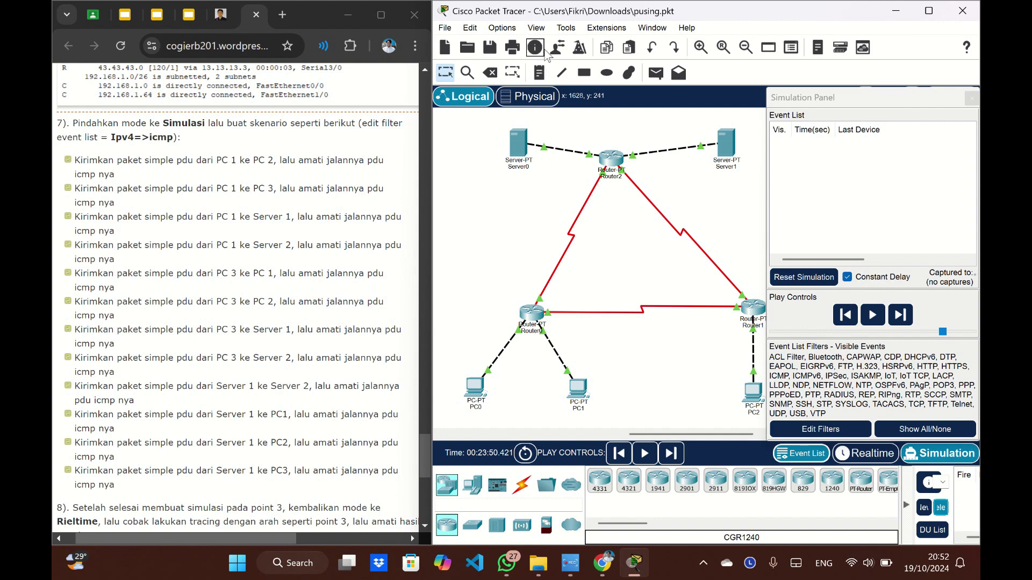
- Send a new simple PDU from PC0 to PC1 and step the simulation forward until the reply reaches PC0
click(655, 76)
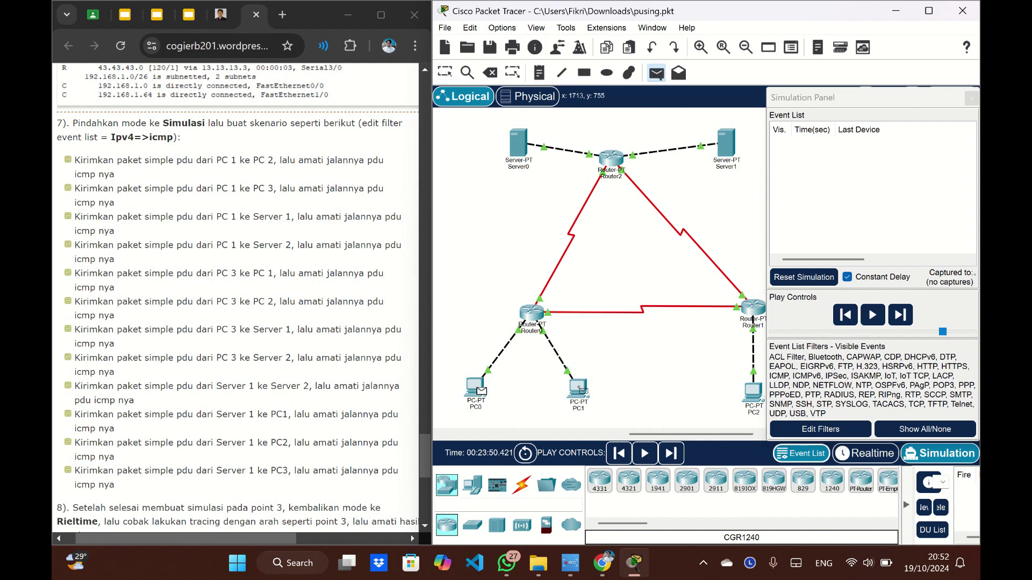
click(580, 390)
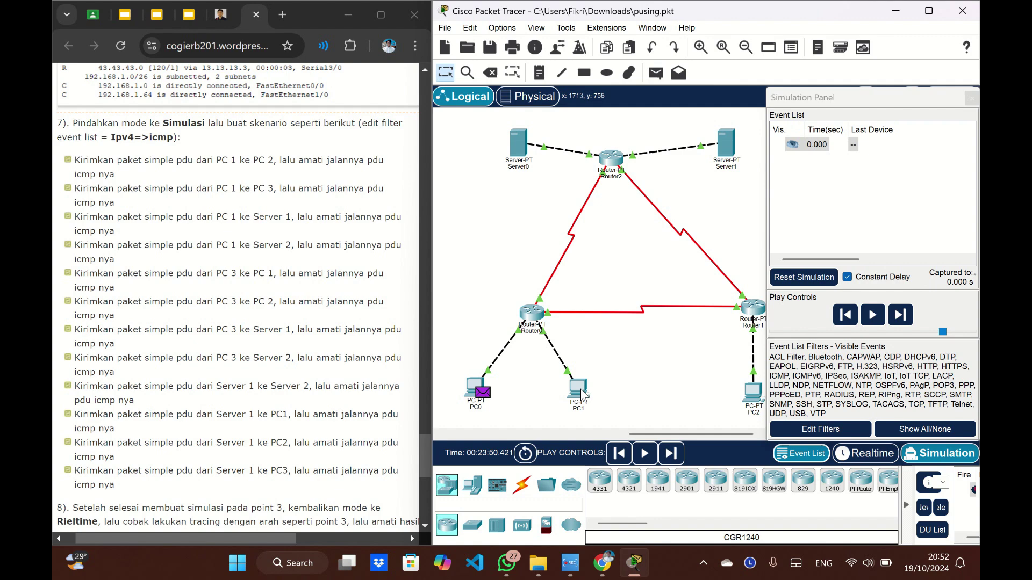
click(902, 316)
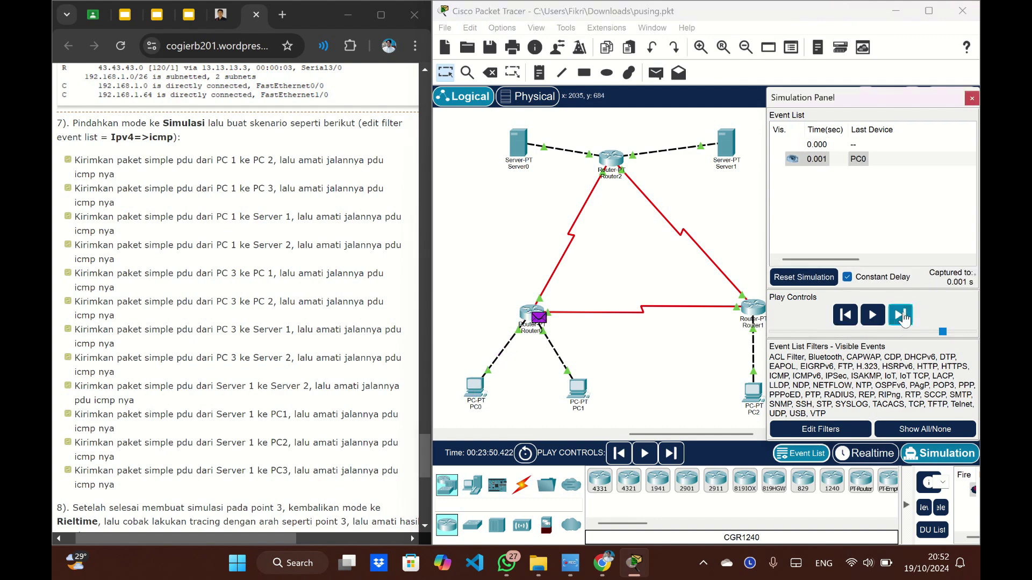
click(901, 316)
click(901, 316)
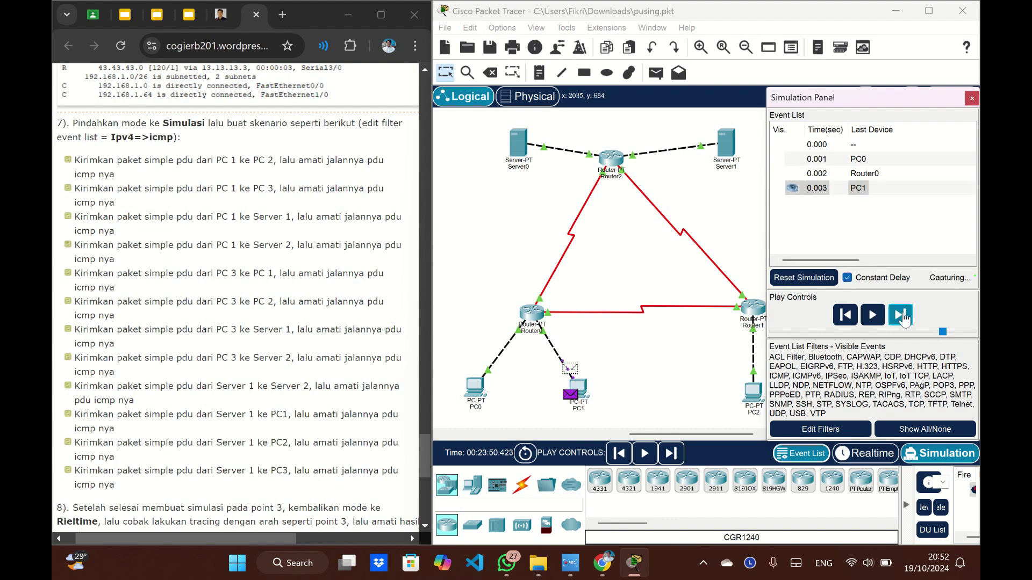
click(902, 316)
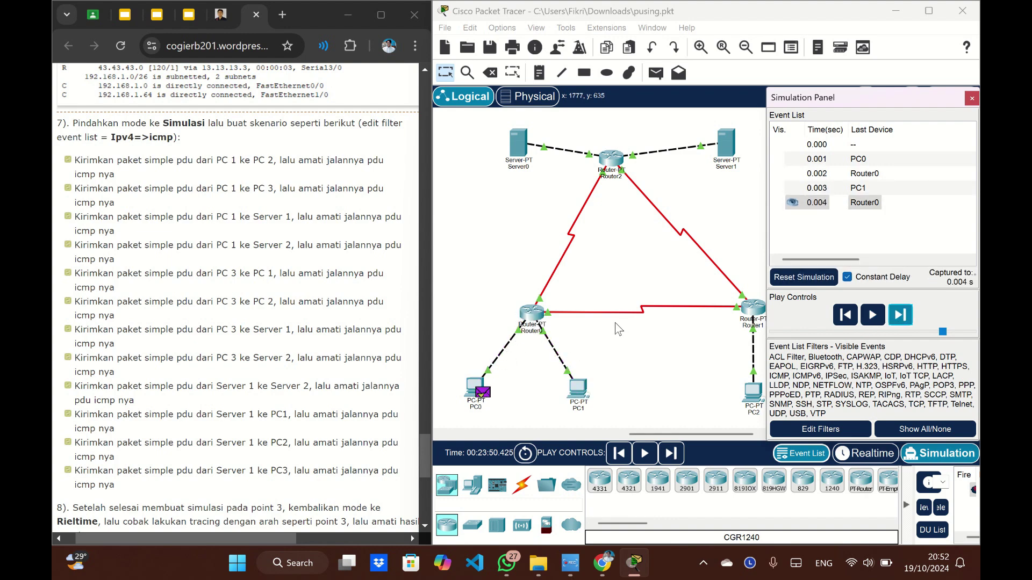
scroll(615, 322, down, 1)
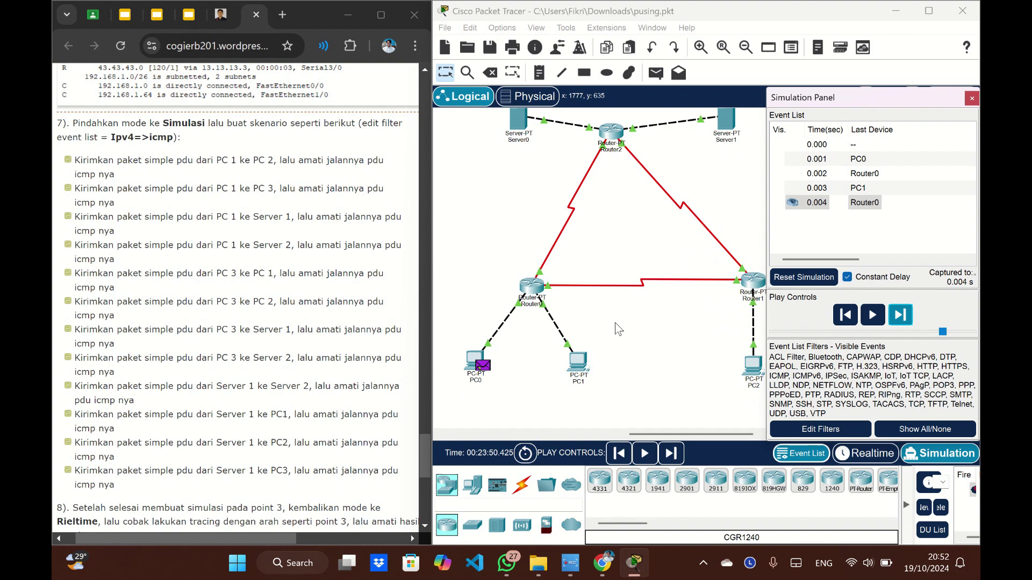
- Delete the current scenario and add a simple PDU from PC0 to PC2
click(939, 508)
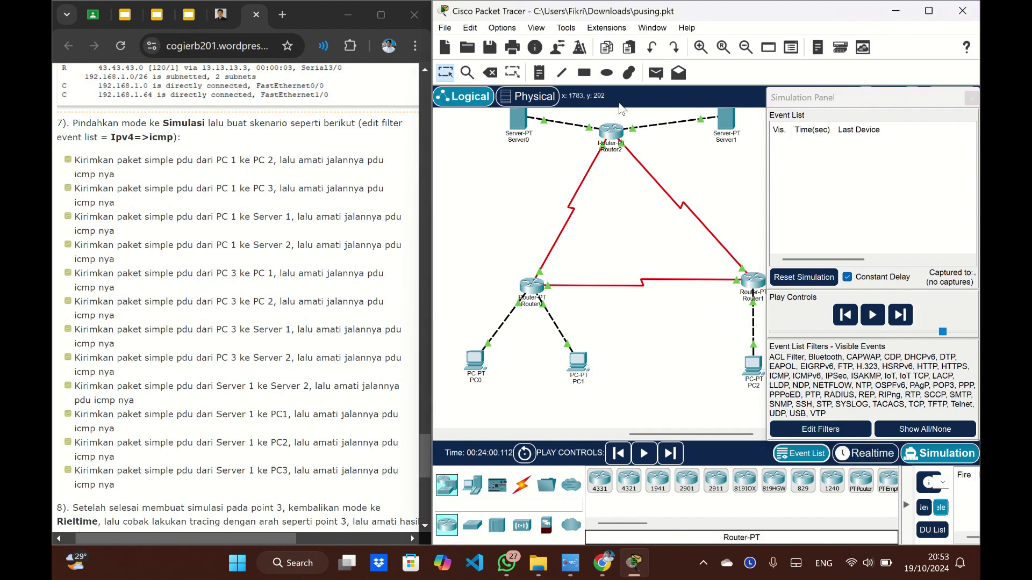
click(656, 72)
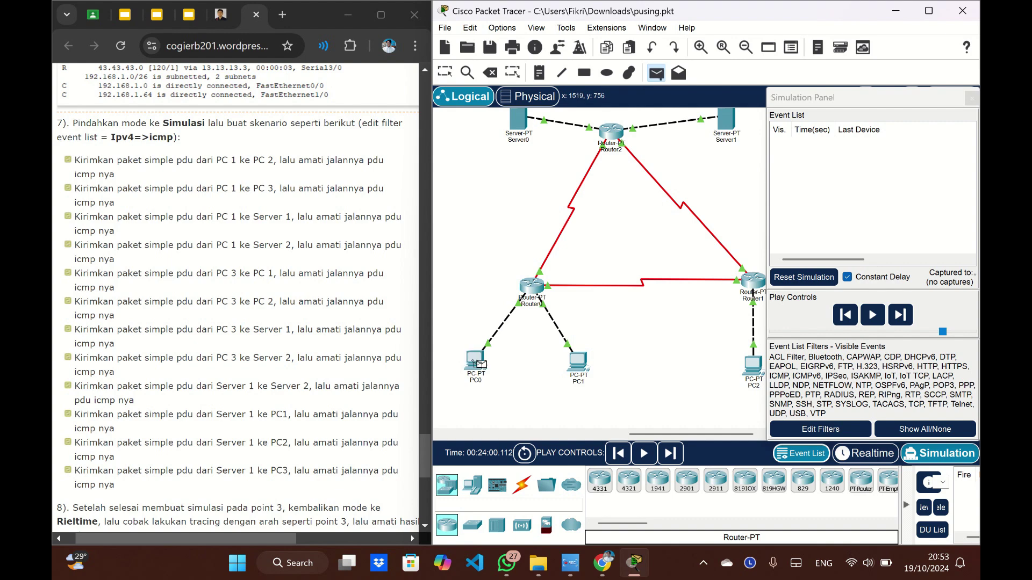
click(481, 364)
scroll(537, 365, right, 3)
click(682, 366)
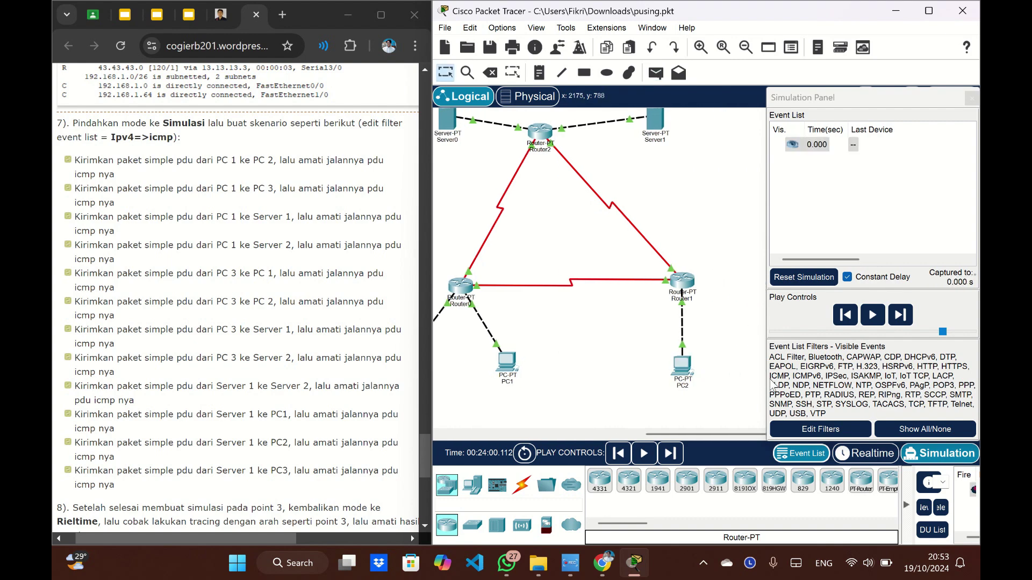
- Step the PC0-to-PC2 packet forward through Router0 to Router1, advance one more event, and delete the scenario
scroll(667, 330, left, 2)
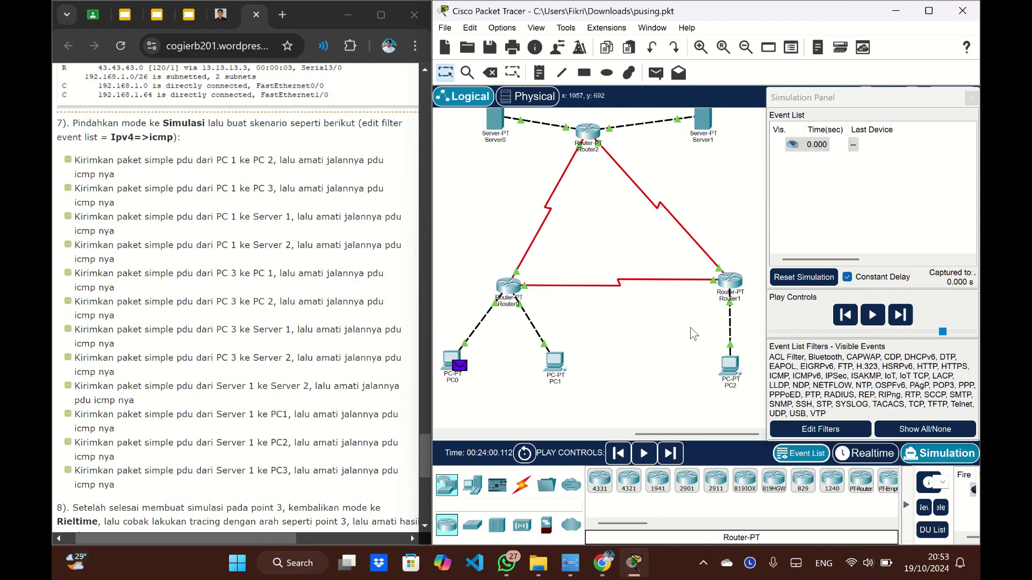
click(899, 314)
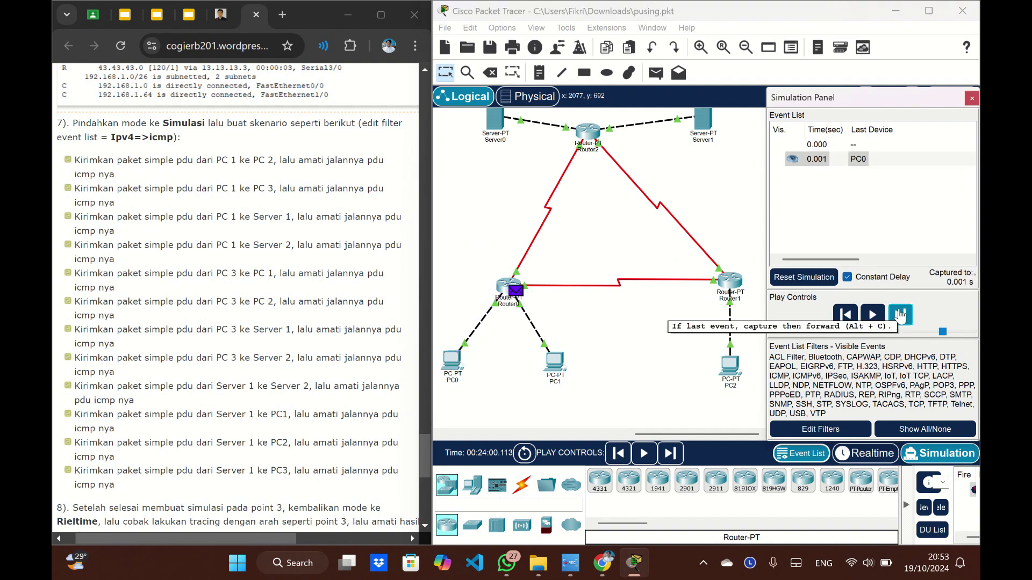
click(900, 315)
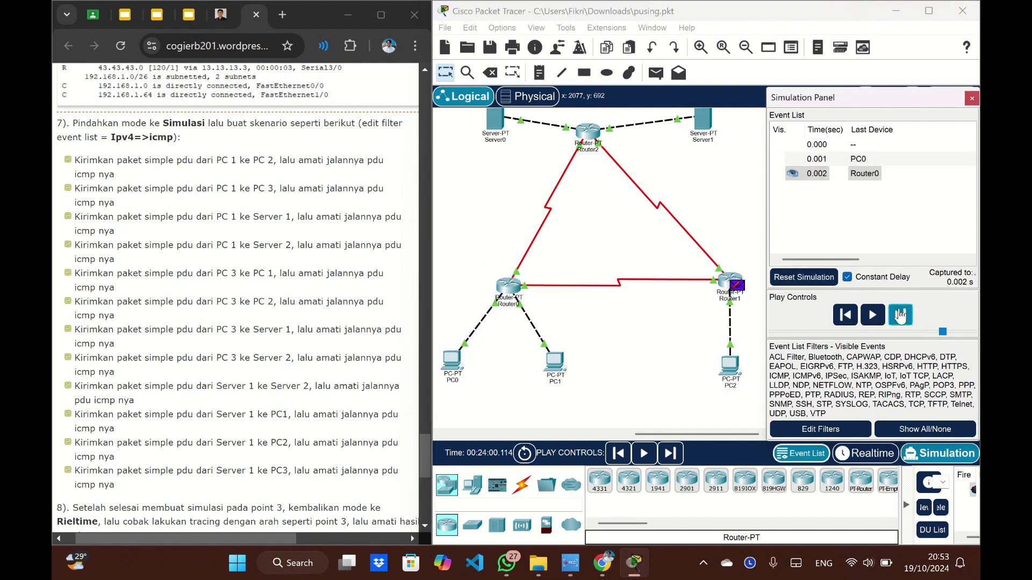
click(900, 316)
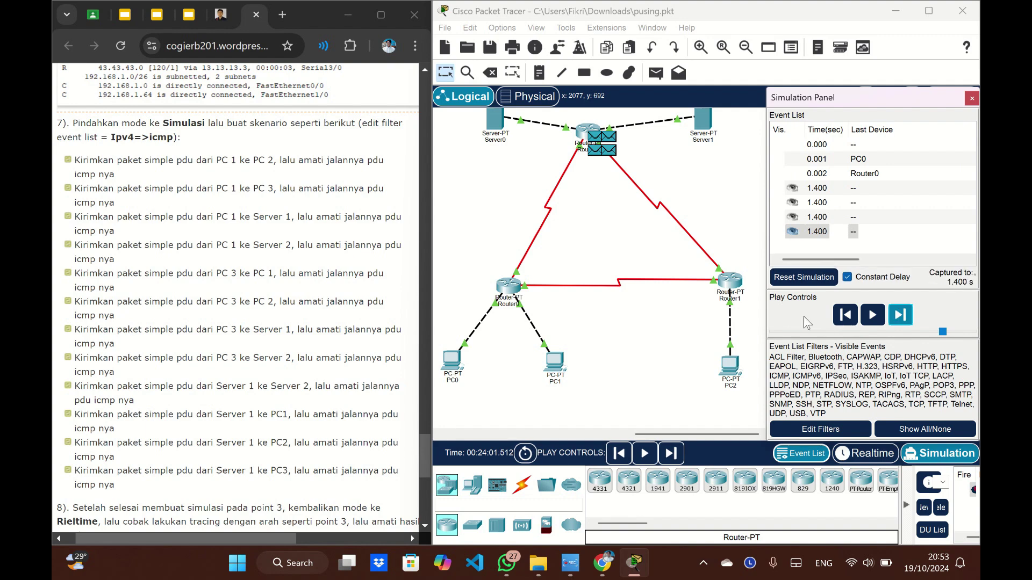
click(940, 507)
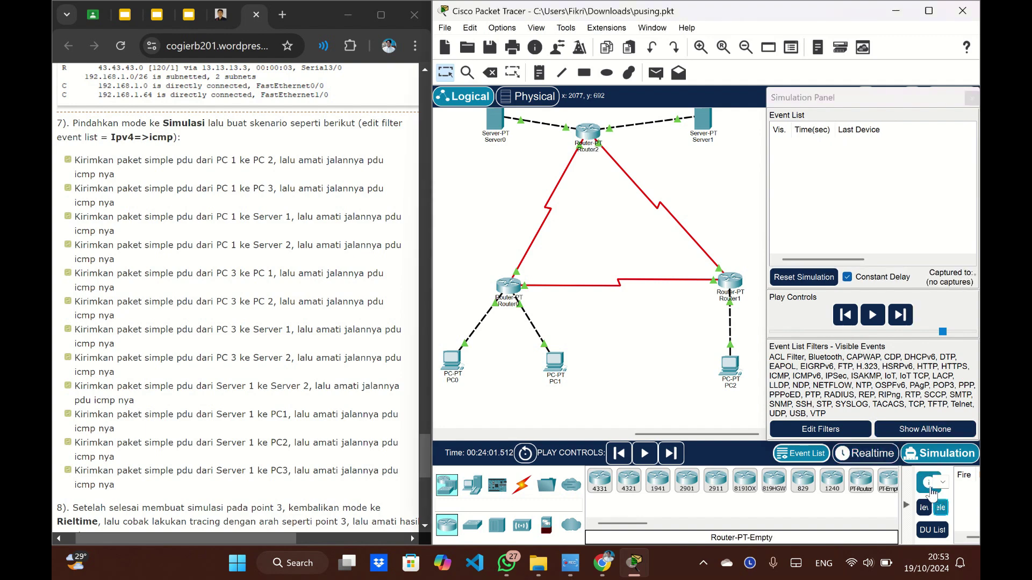
- Send a new simple PDU from PC0 to PC2 and step the simulation forward until the reply reaches PC0
click(656, 73)
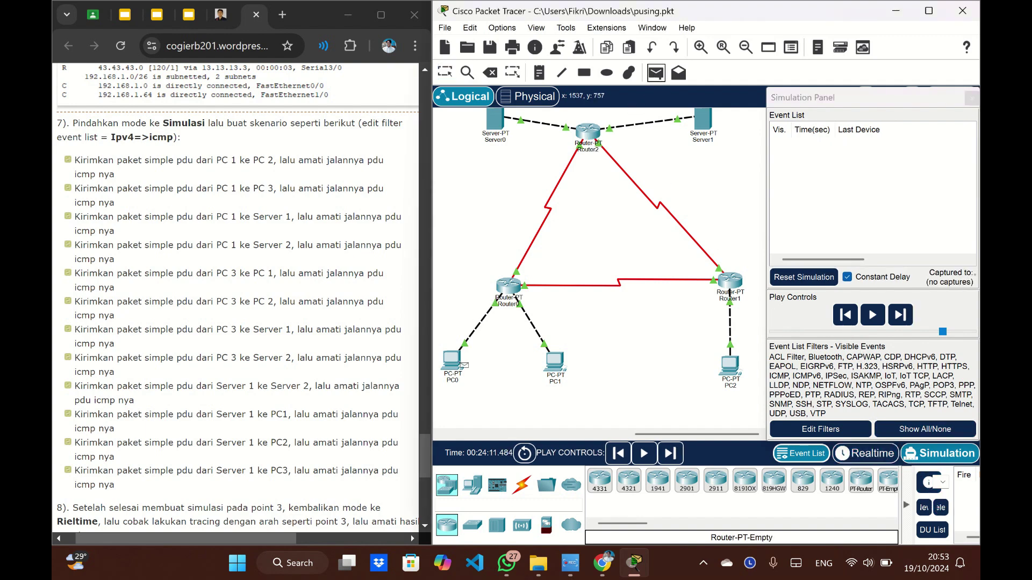
click(458, 365)
click(718, 368)
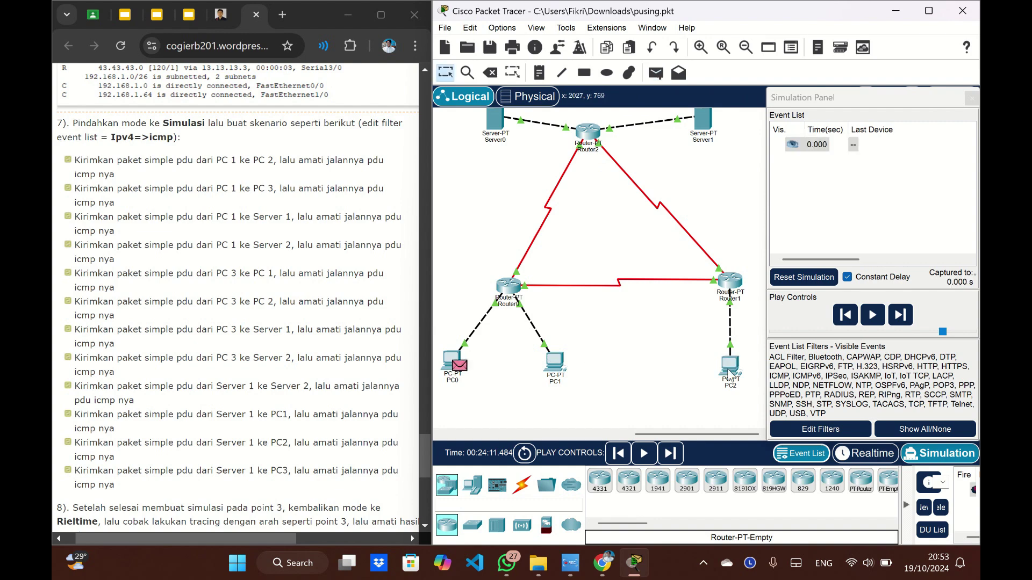
click(910, 316)
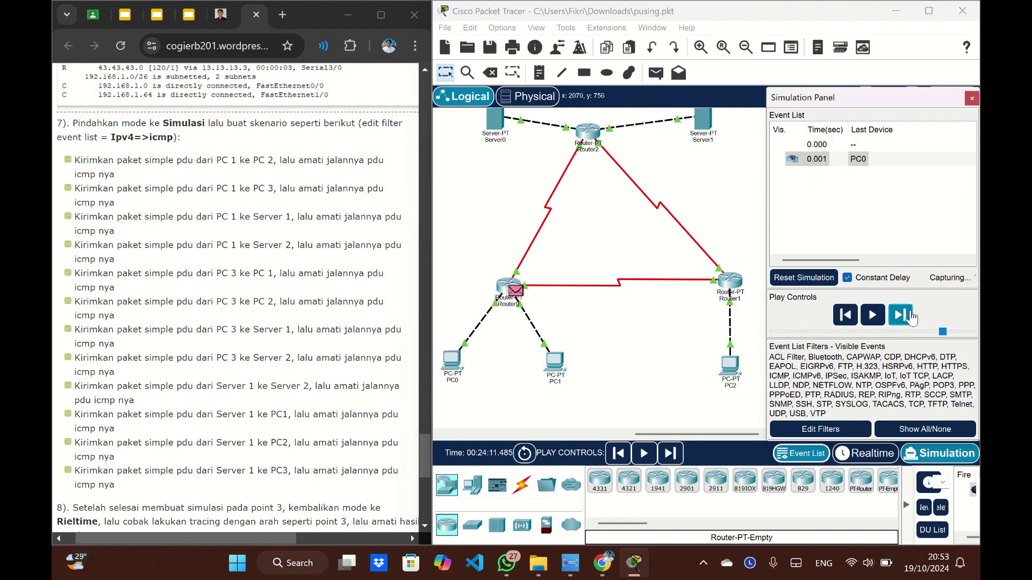
click(911, 316)
click(910, 316)
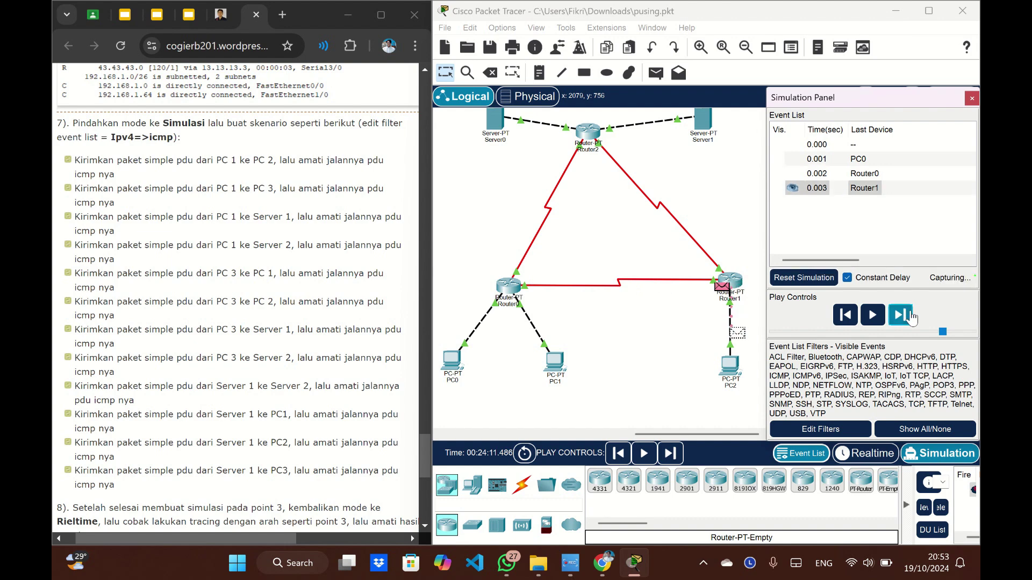
click(911, 316)
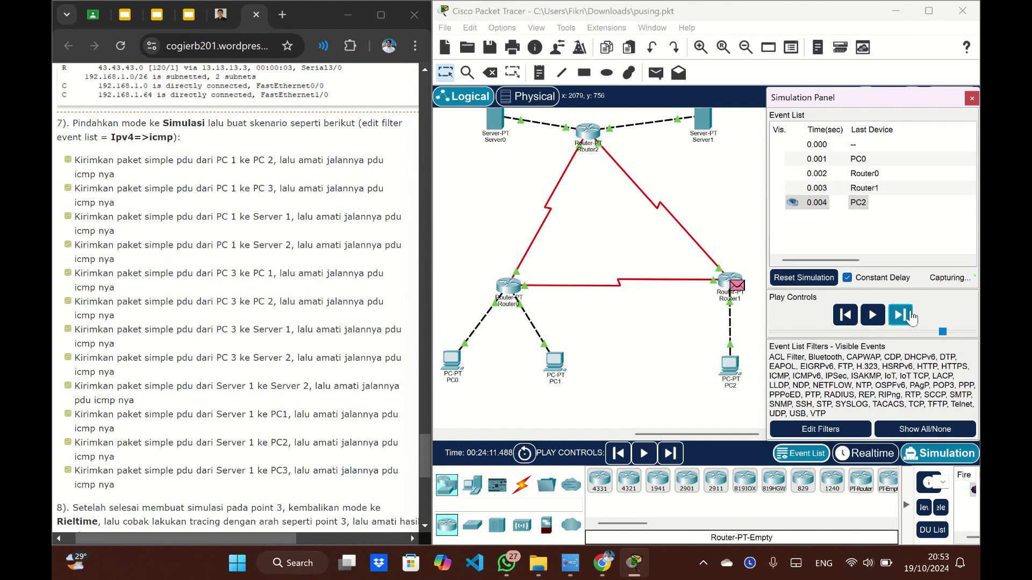
click(911, 317)
click(911, 317)
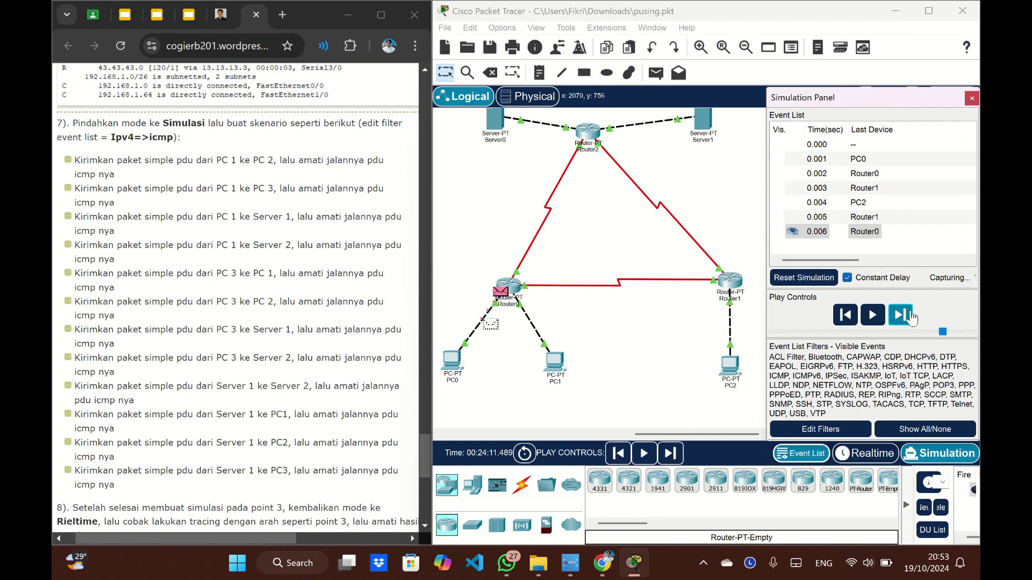
click(500, 357)
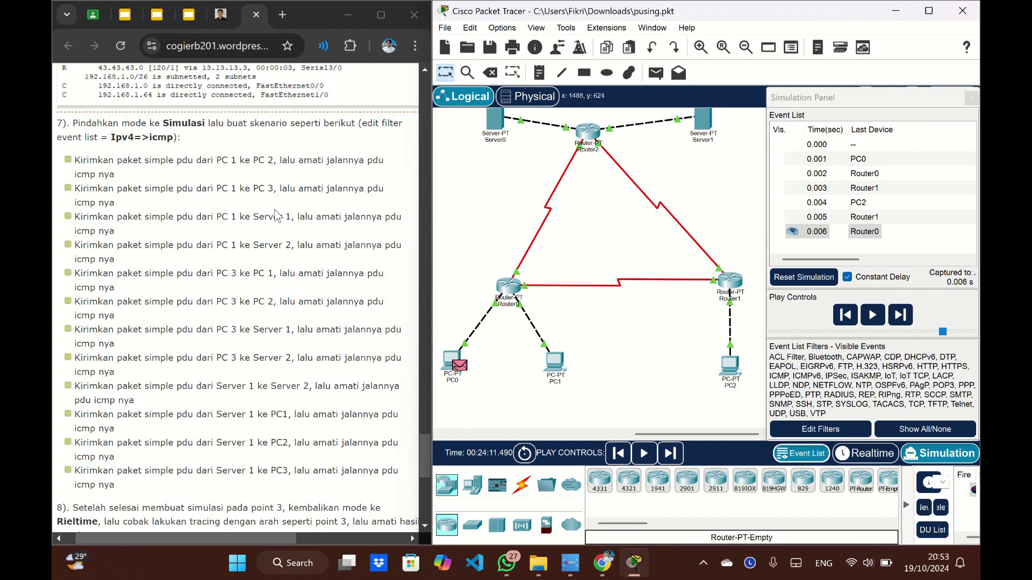
scroll(274, 236, up, 1)
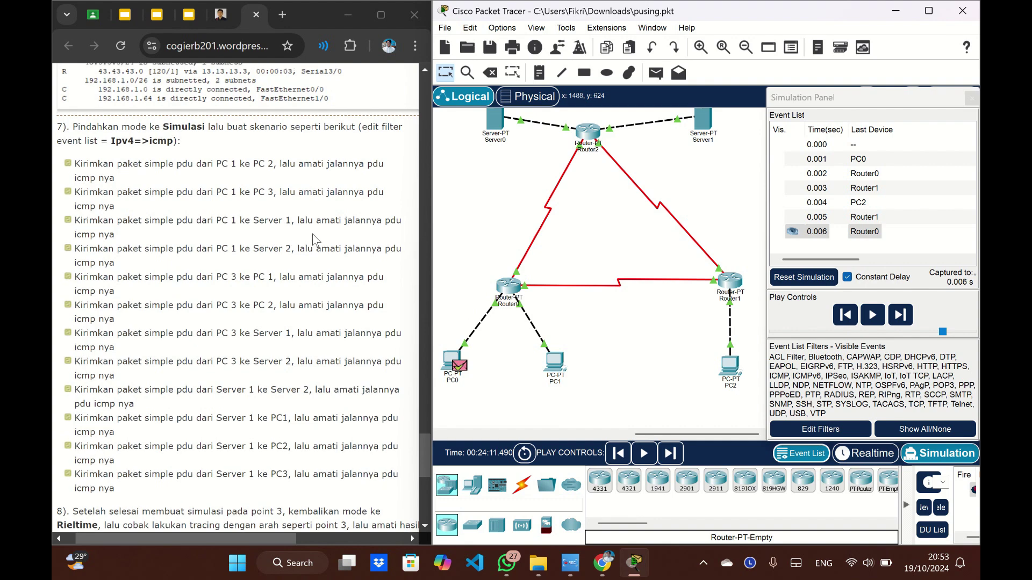
click(657, 74)
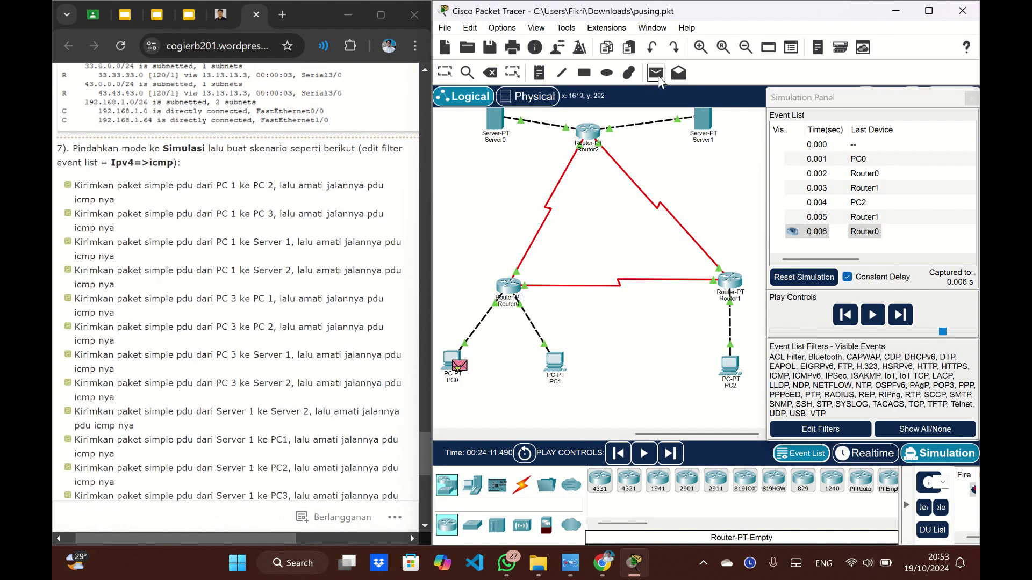
click(940, 508)
click(457, 365)
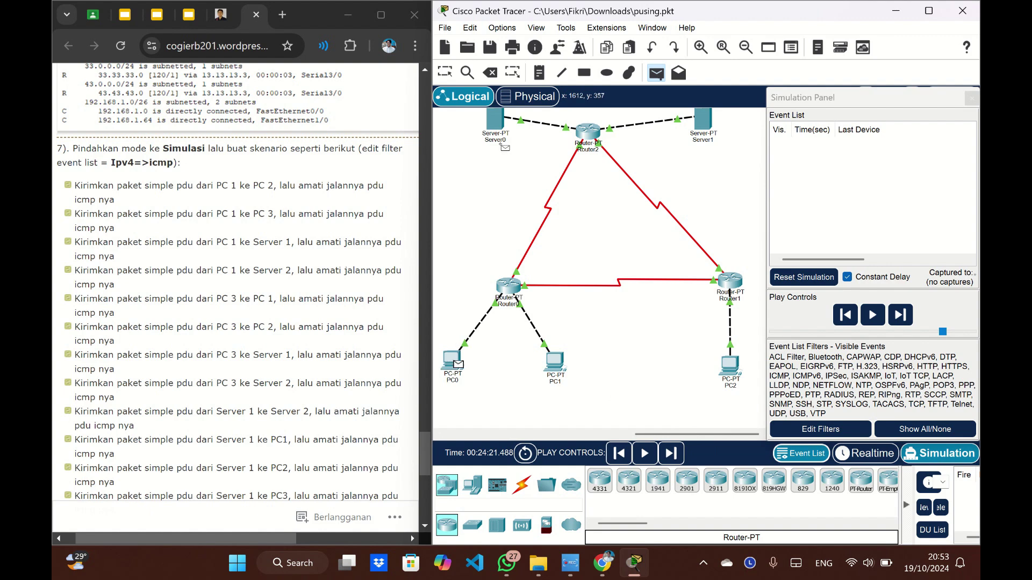
click(710, 127)
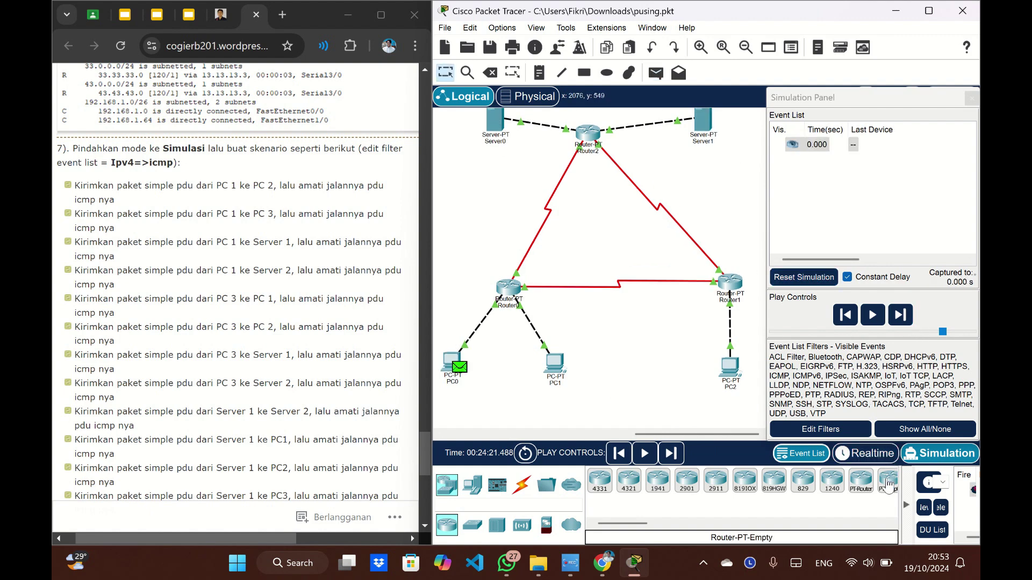
click(941, 507)
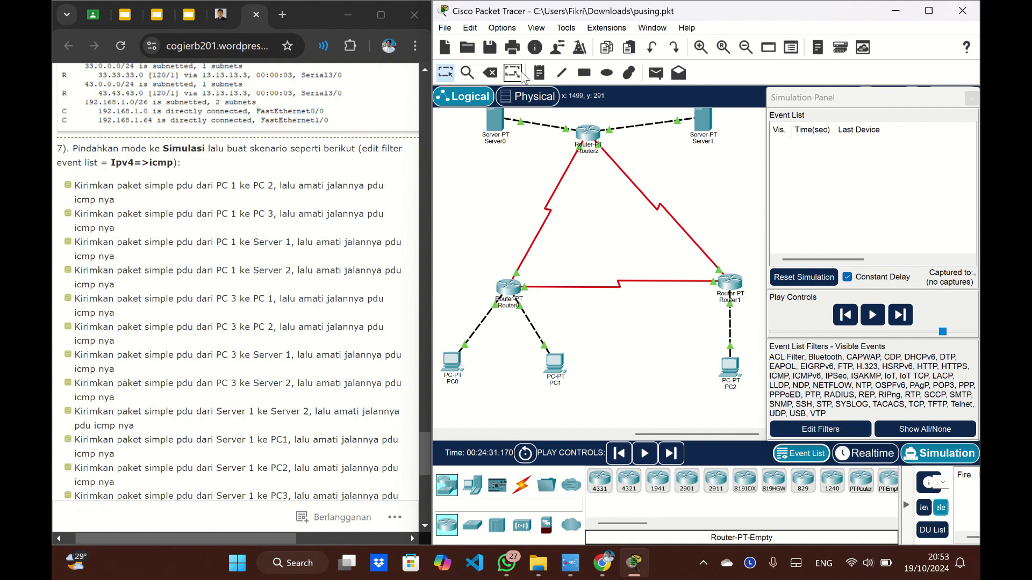
- Try to send a simple PDU from PC0 to Server0, stepping it as far as Router2, and delete the scenario
click(655, 73)
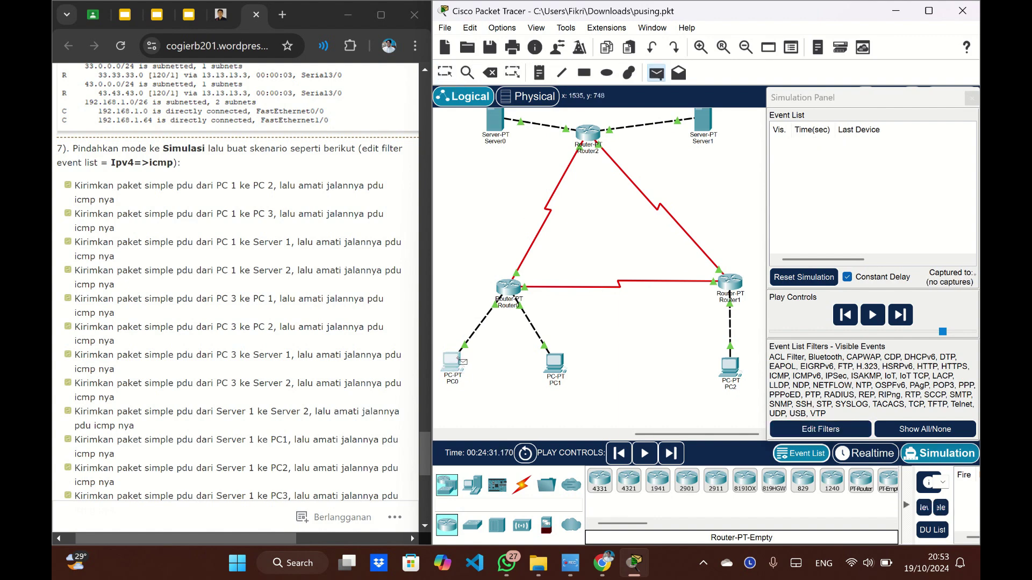
click(452, 362)
click(495, 119)
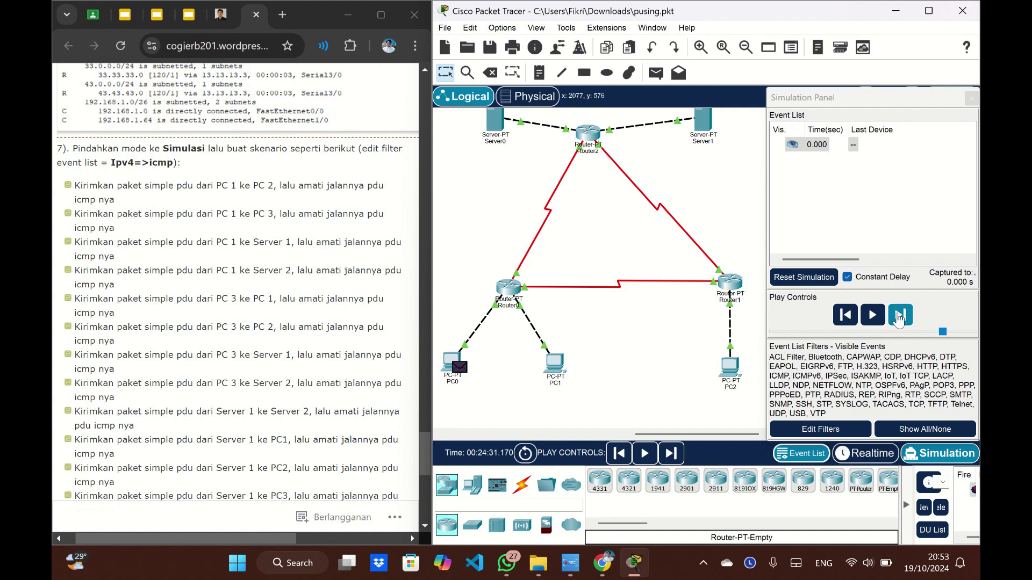
click(901, 316)
click(906, 319)
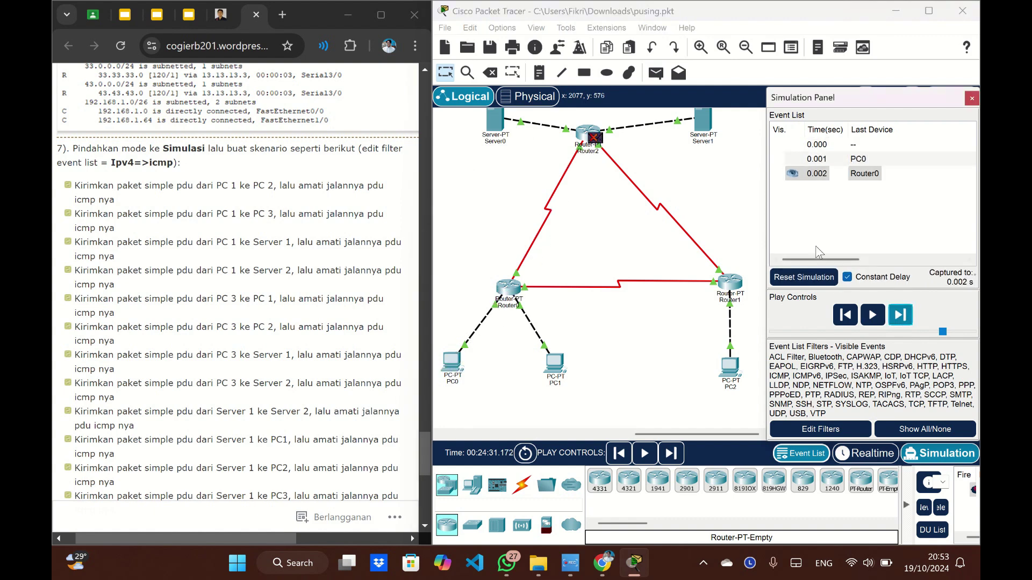
click(940, 508)
- Send a new simple PDU from PC0 to Server0 and step the simulation forward until the reply reaches PC0
click(655, 73)
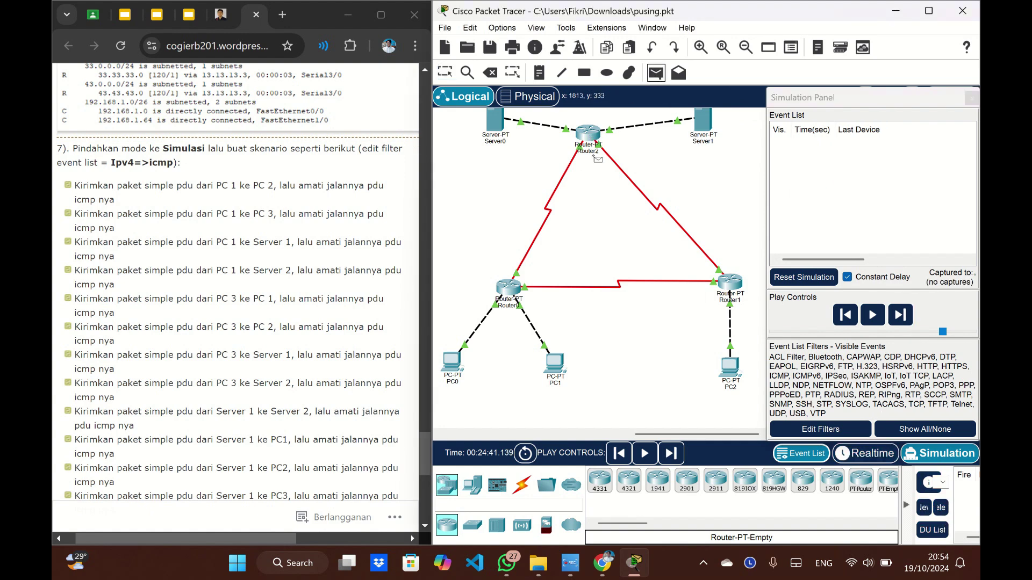
click(455, 363)
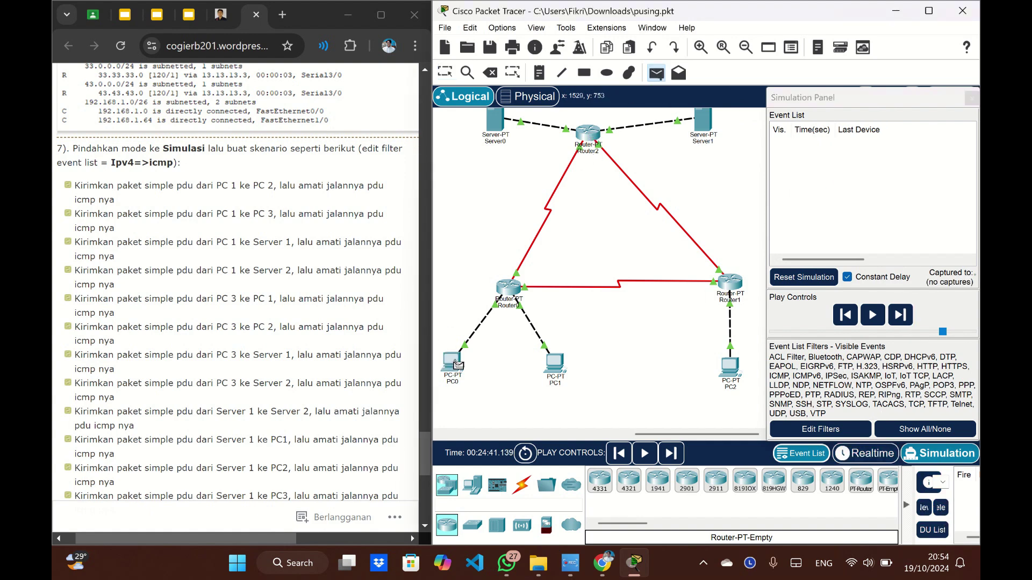
click(495, 121)
click(900, 316)
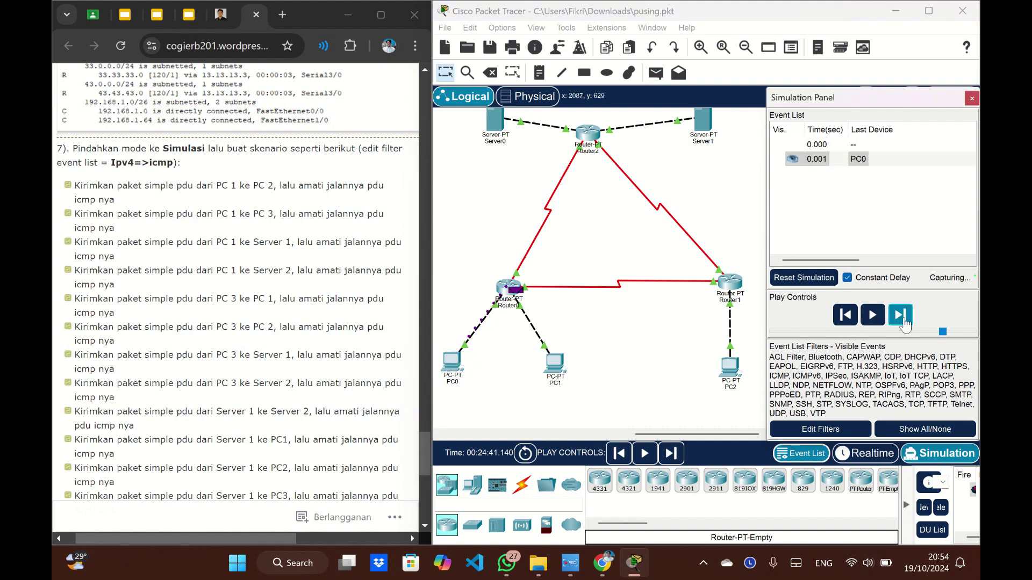
click(901, 316)
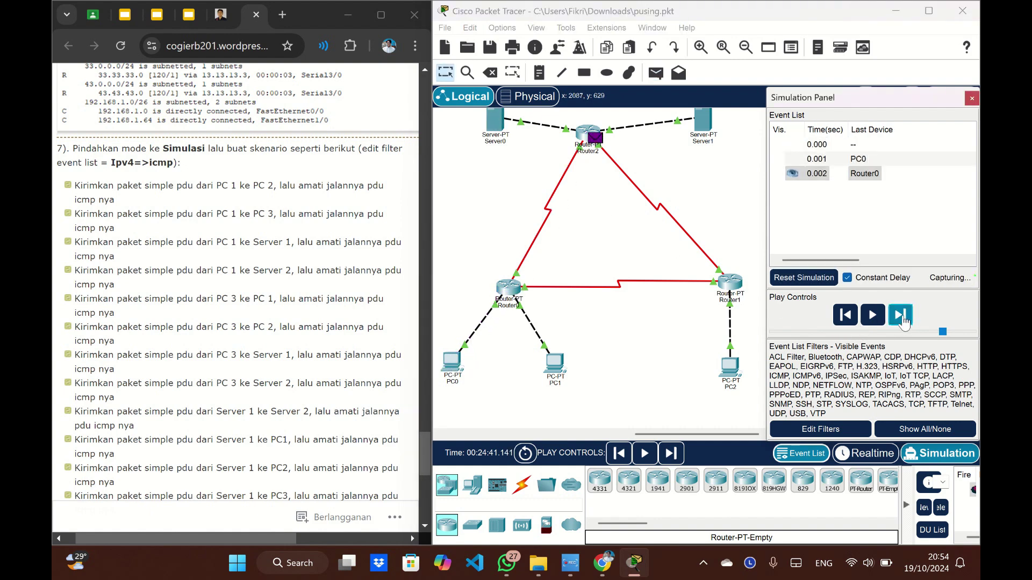
click(900, 316)
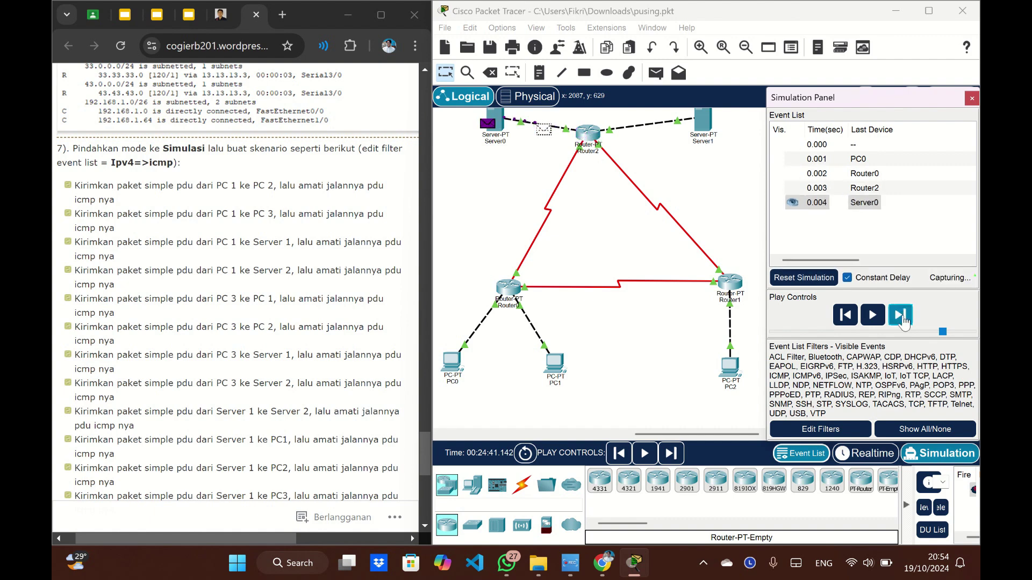
click(902, 318)
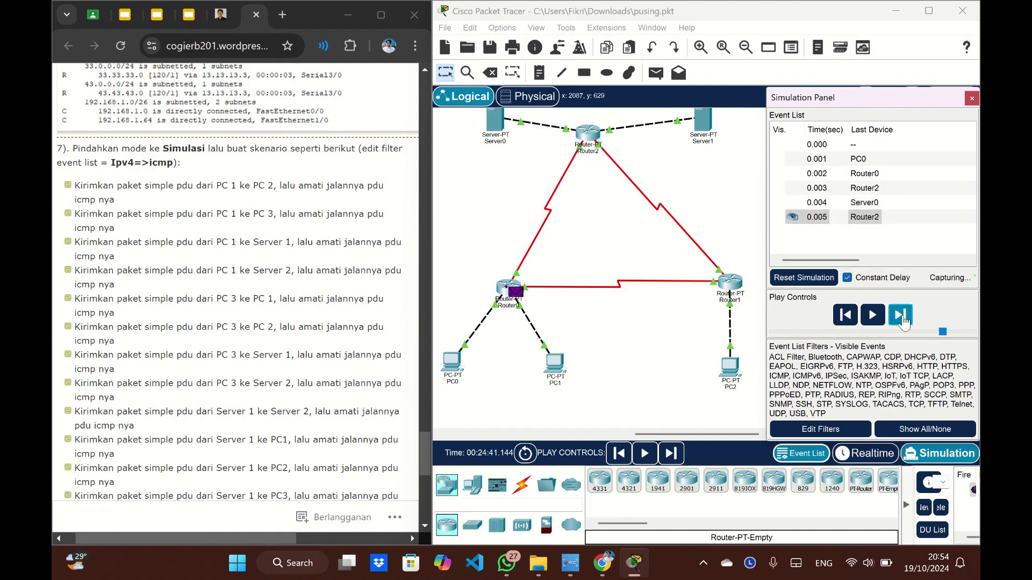
click(902, 317)
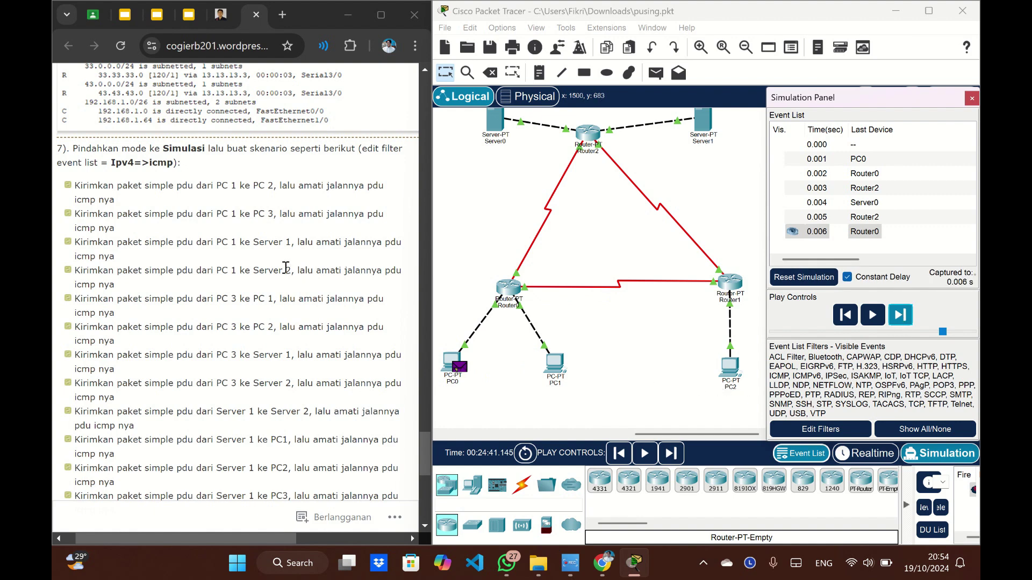
- Delete the current scenario and add a simple PDU from PC0 to Server1
scroll(271, 268, down, 1)
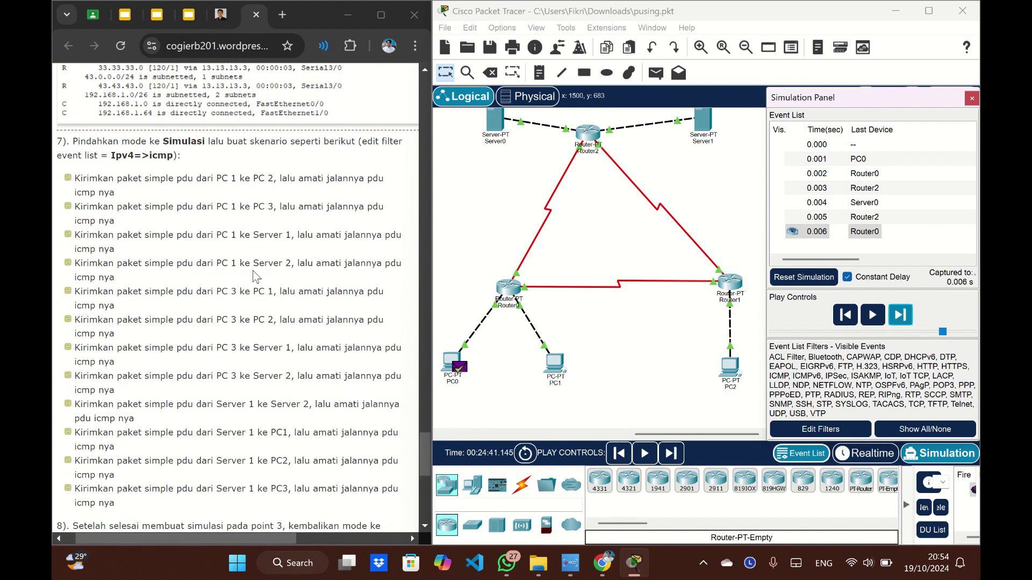
click(663, 79)
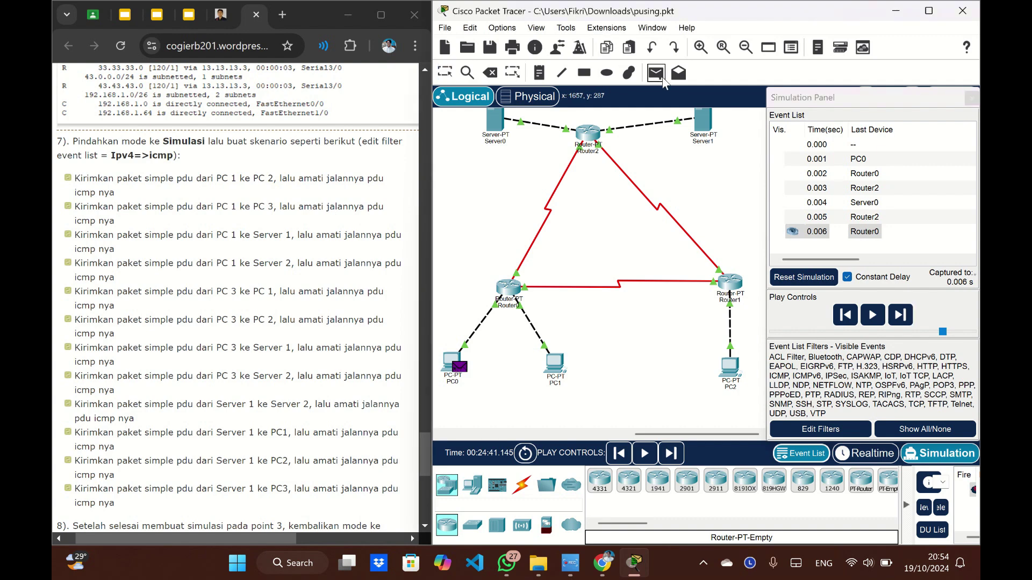
click(451, 366)
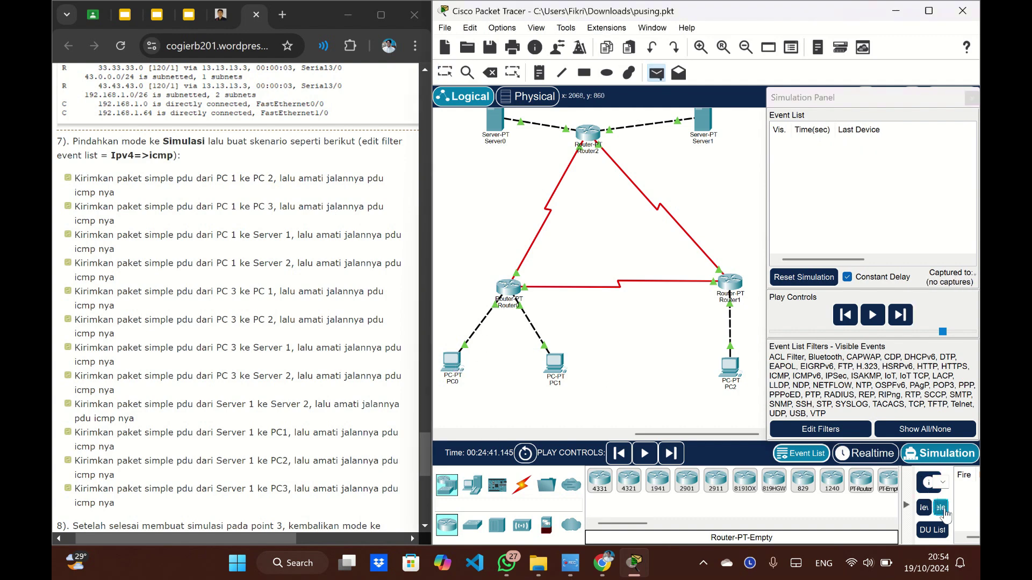
click(704, 122)
- Step the PC0-to-Server1 packet forward event by event until the reply gets back to PC0
click(907, 319)
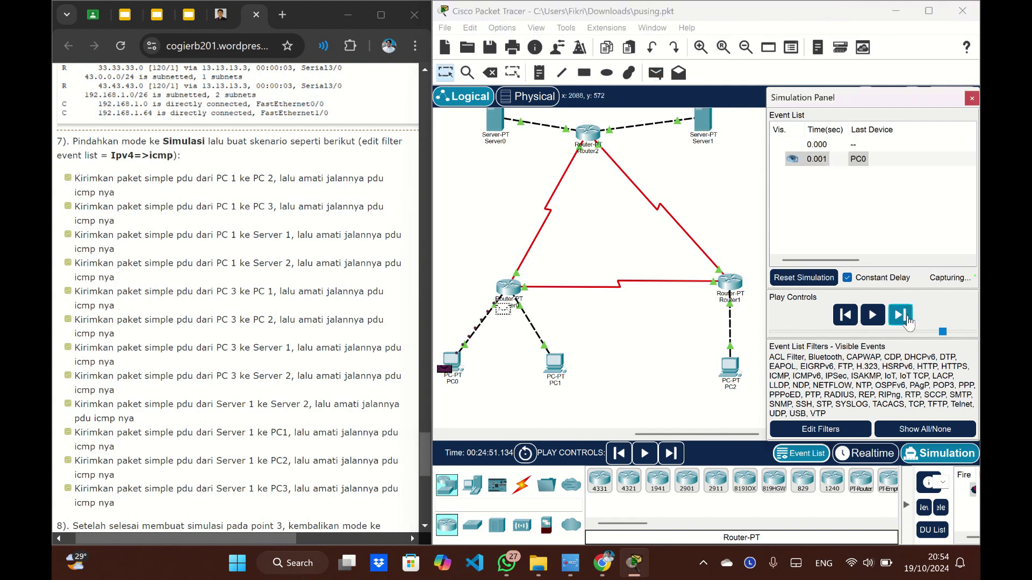
click(906, 319)
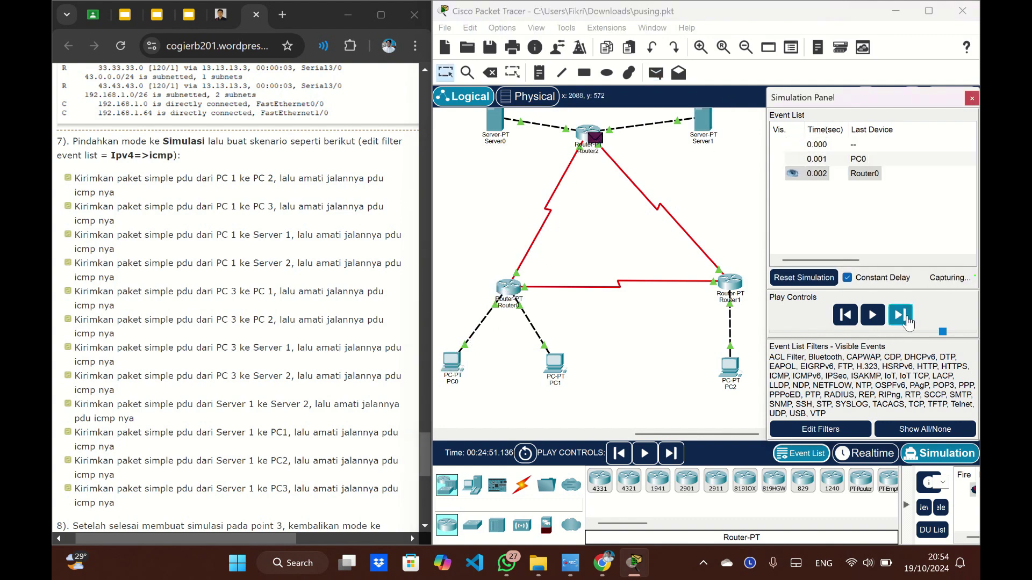
click(907, 320)
click(908, 320)
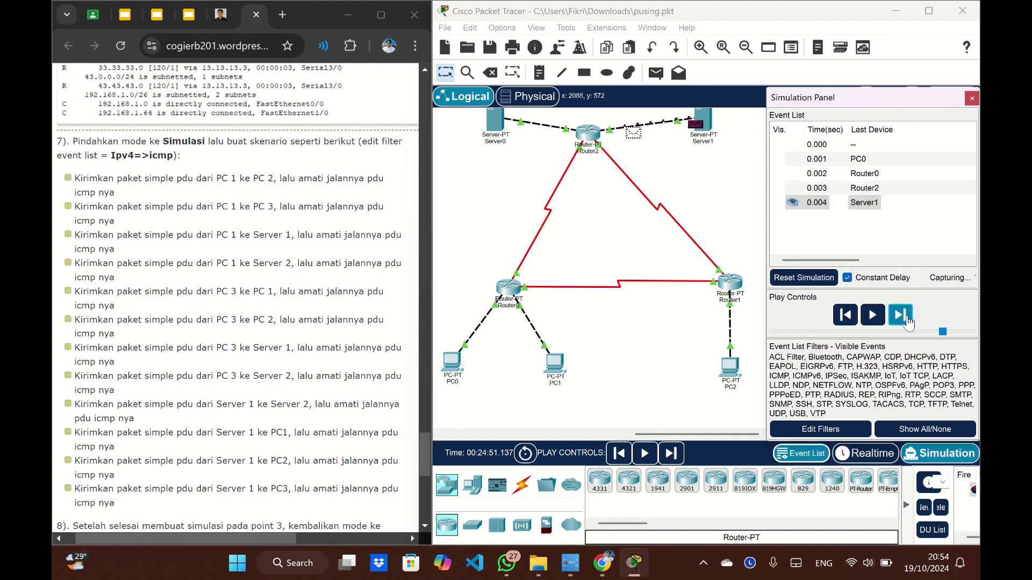
click(907, 321)
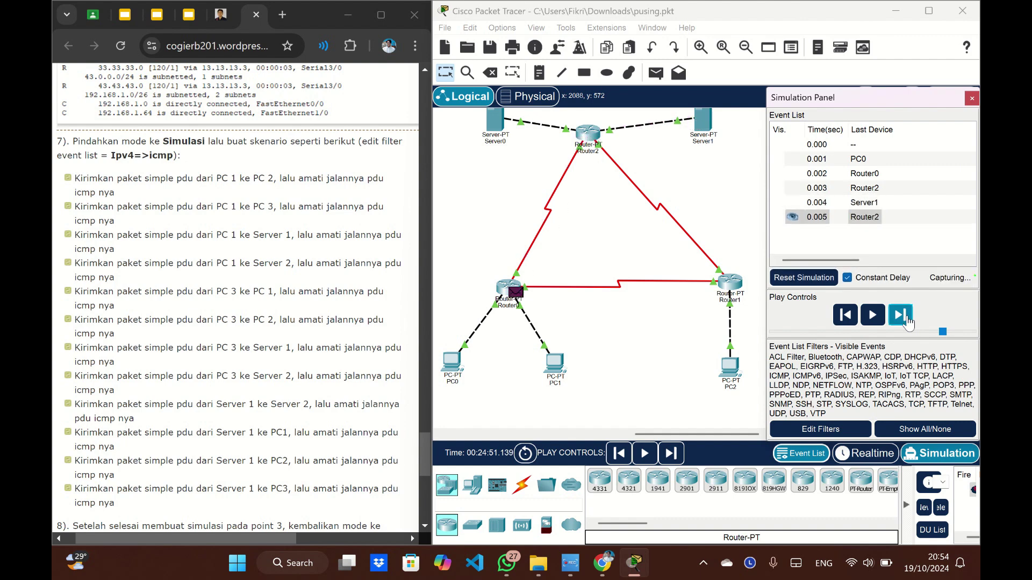
click(907, 321)
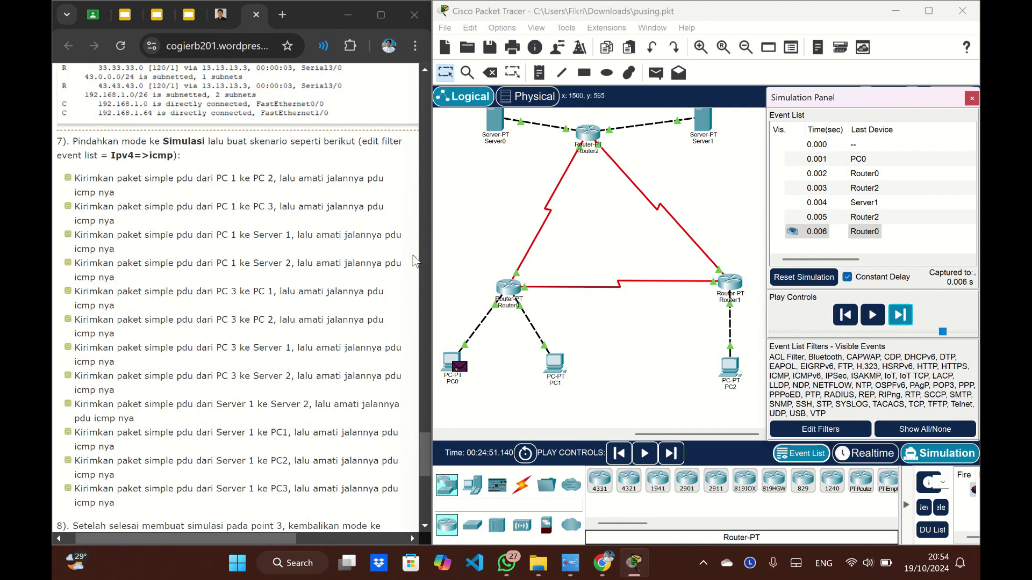
- Delete the PC0-to-Server1 scenario and add a simple PDU from PC2 to PC1
scroll(254, 268, down, 3)
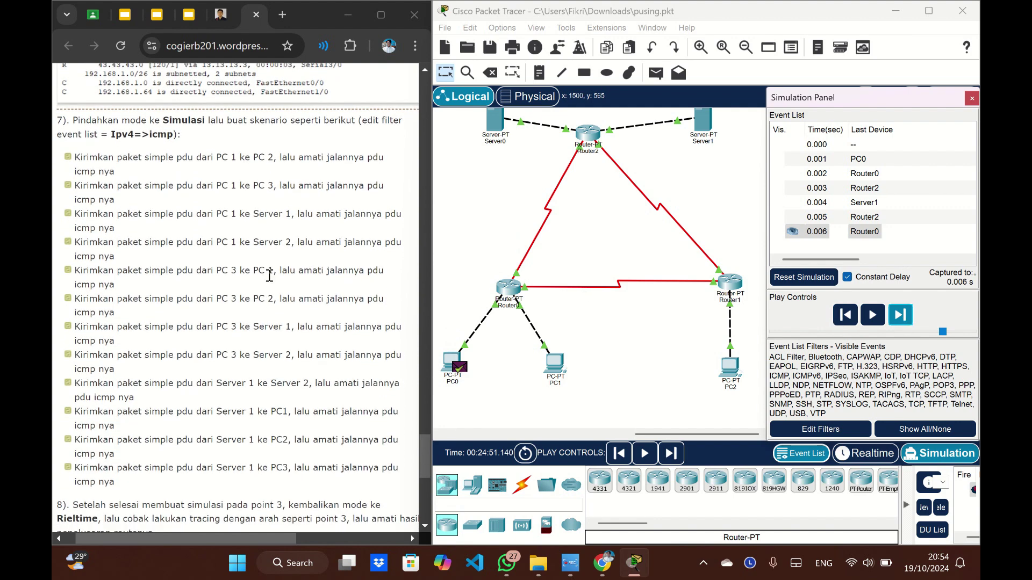
scroll(269, 274, down, 3)
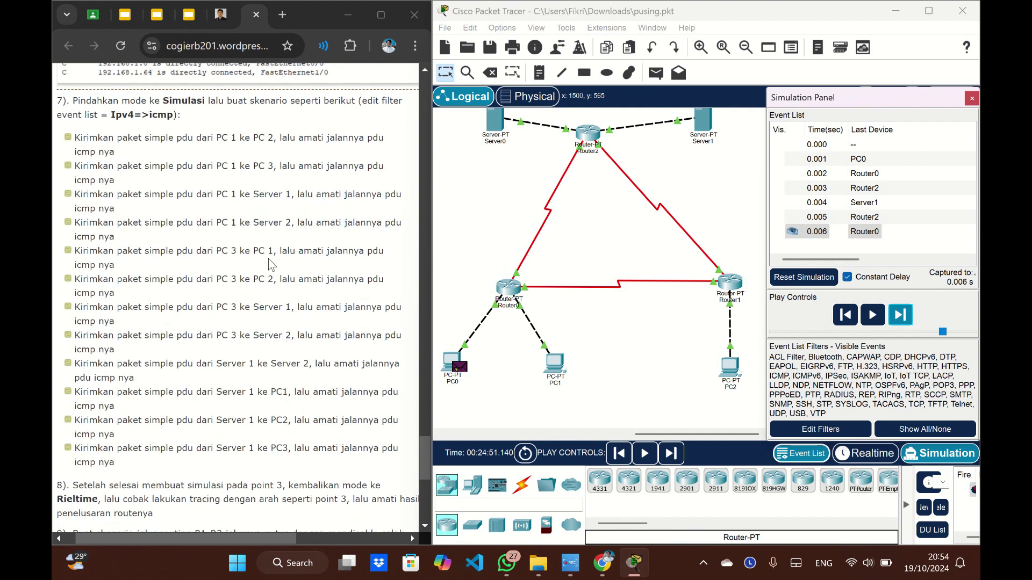
scroll(272, 263, down, 5)
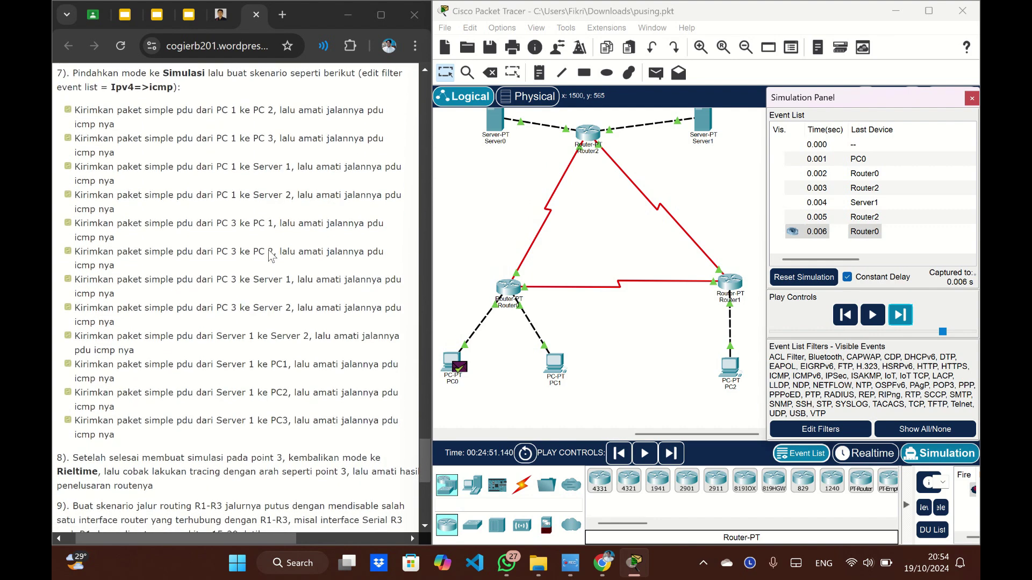
scroll(274, 226, up, 2)
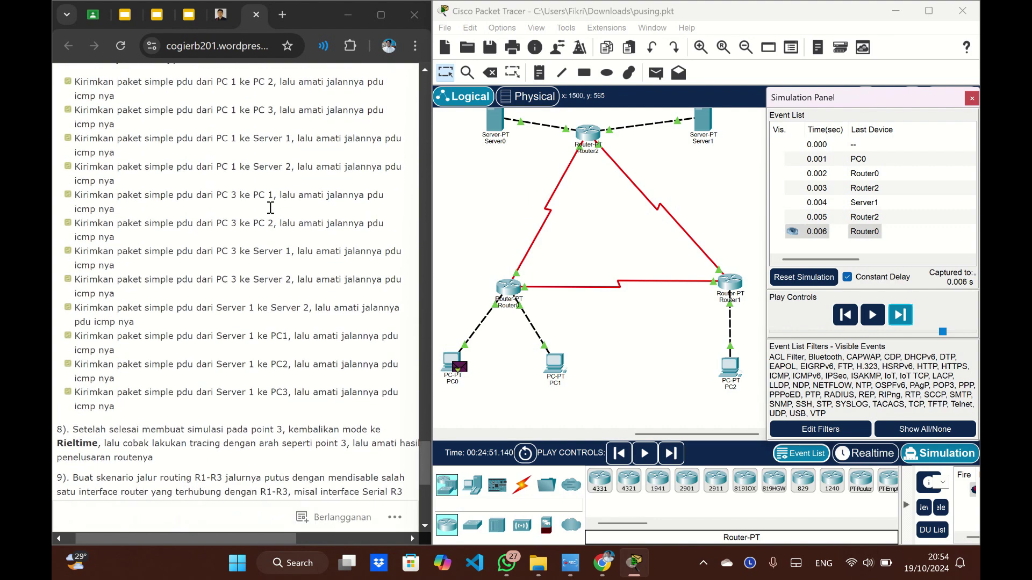
scroll(438, 248, down, 1)
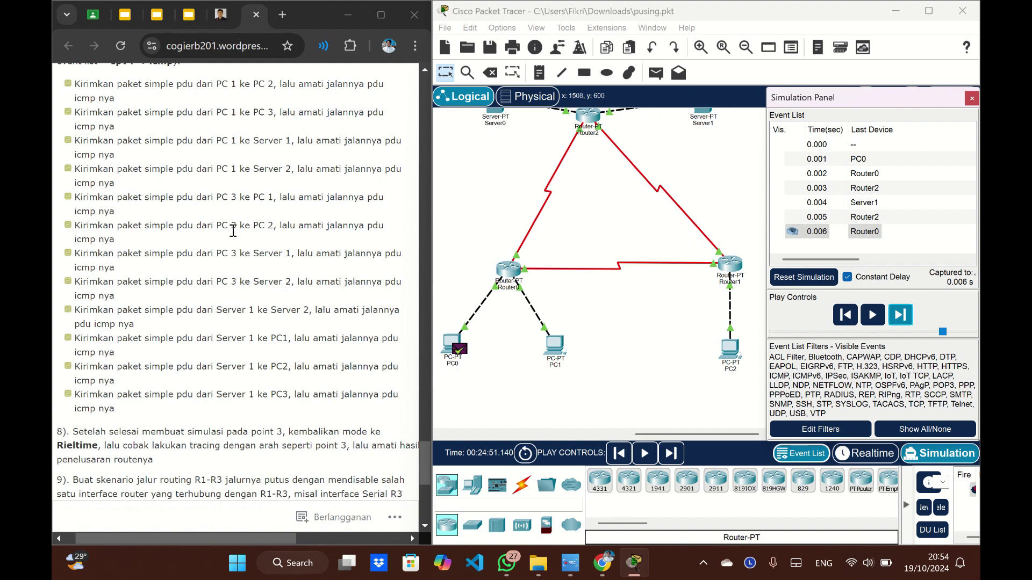
click(940, 507)
click(656, 72)
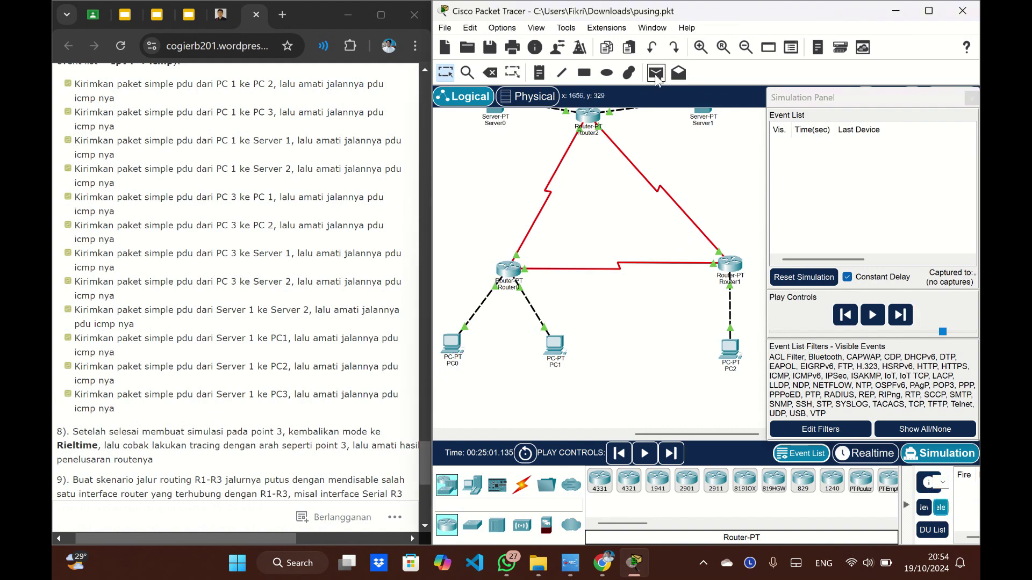
click(732, 350)
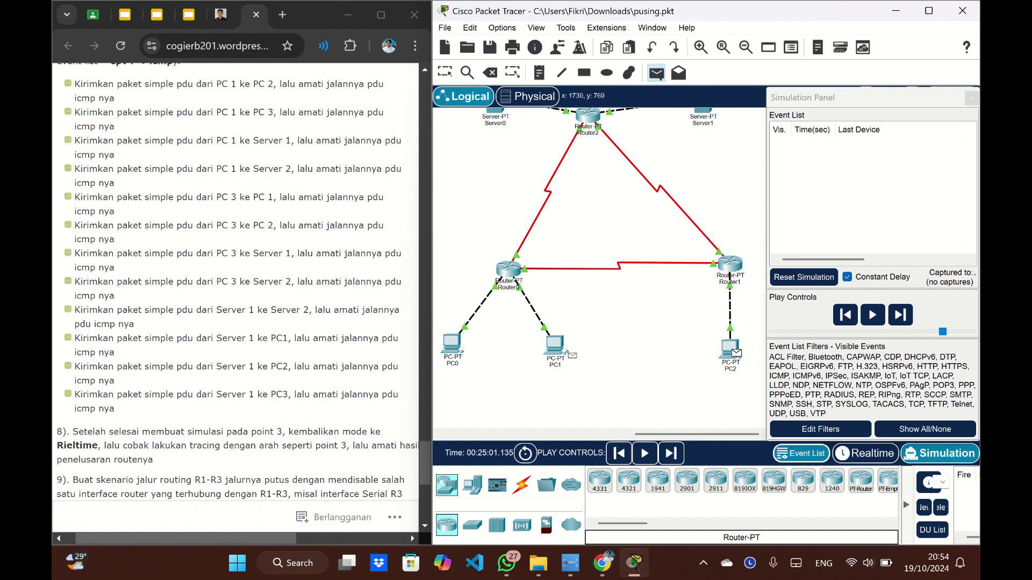
click(559, 352)
- Step the PC2-to-PC1 packet forward through Router1 and Router0 until the reply gets back to PC2
click(901, 316)
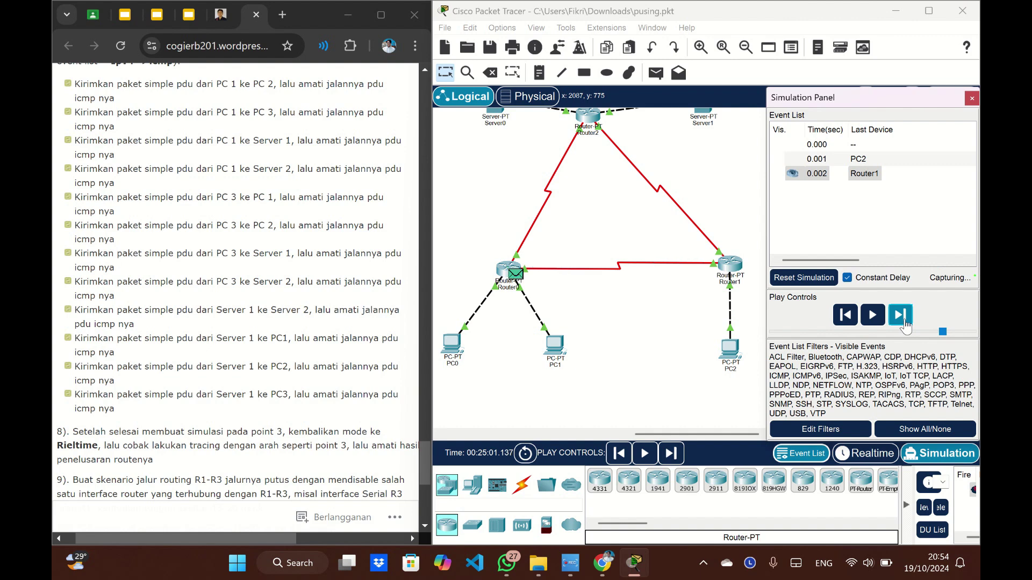
click(905, 322)
click(906, 322)
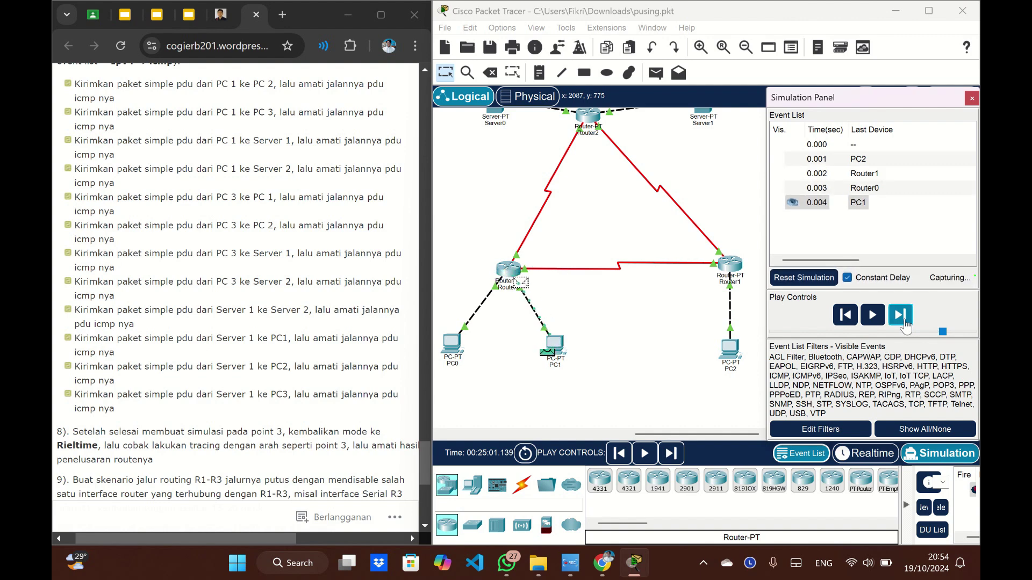
click(905, 322)
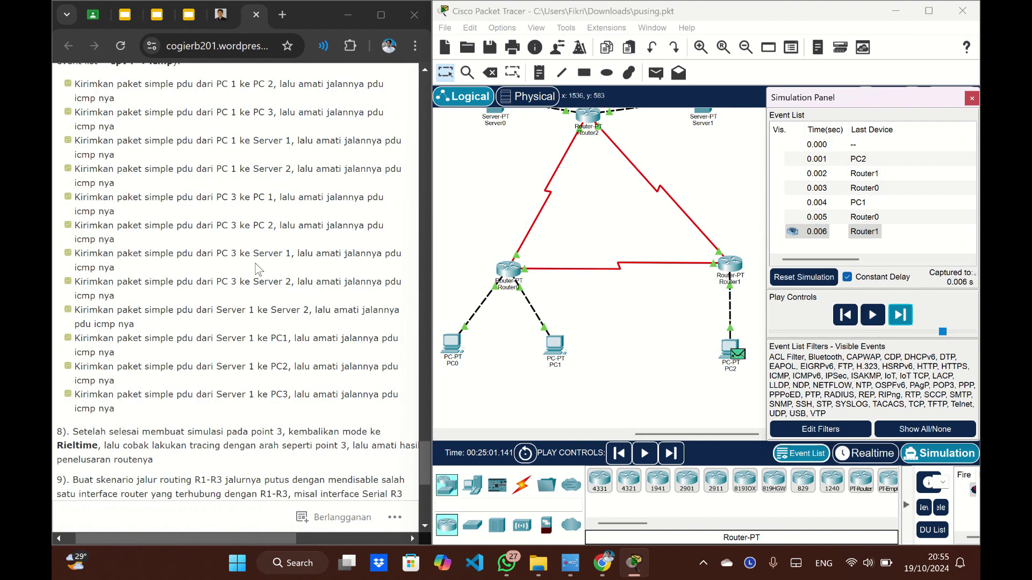
- Delete the PC2-to-PC1 scenario and add a simple PDU from PC2 to Server0
scroll(260, 268, up, 1)
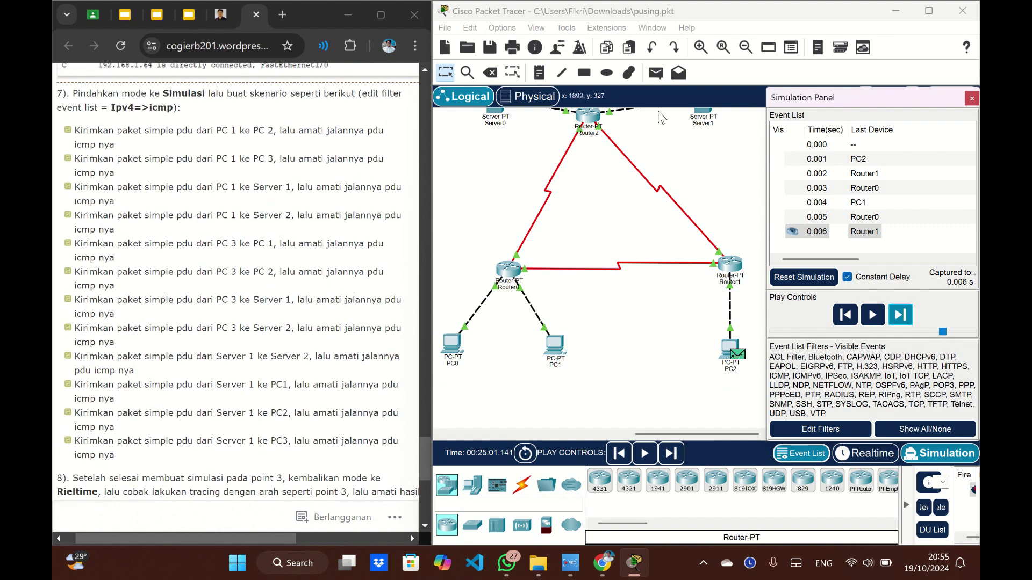
click(908, 453)
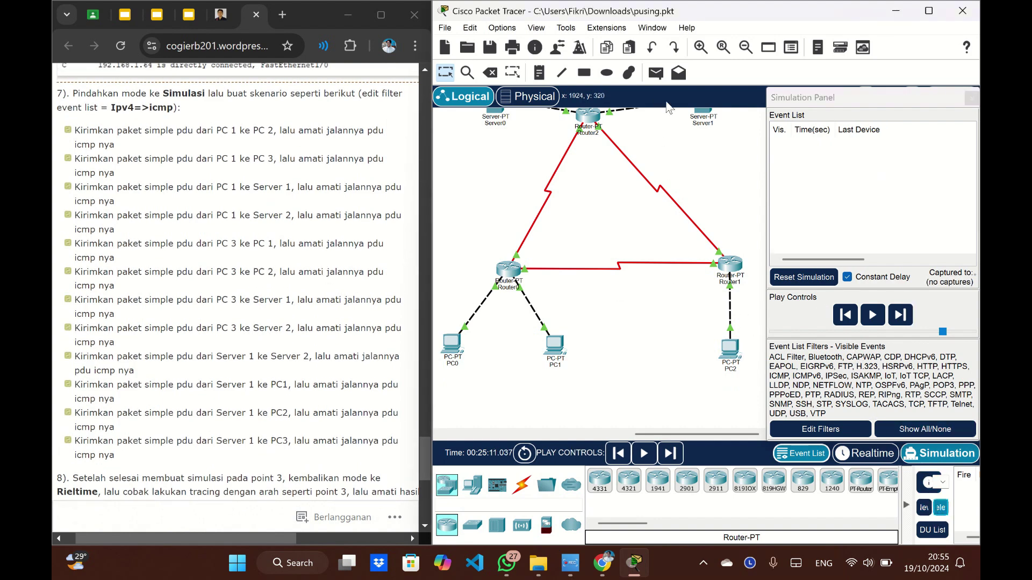
click(656, 73)
click(732, 352)
scroll(591, 215, up, 3)
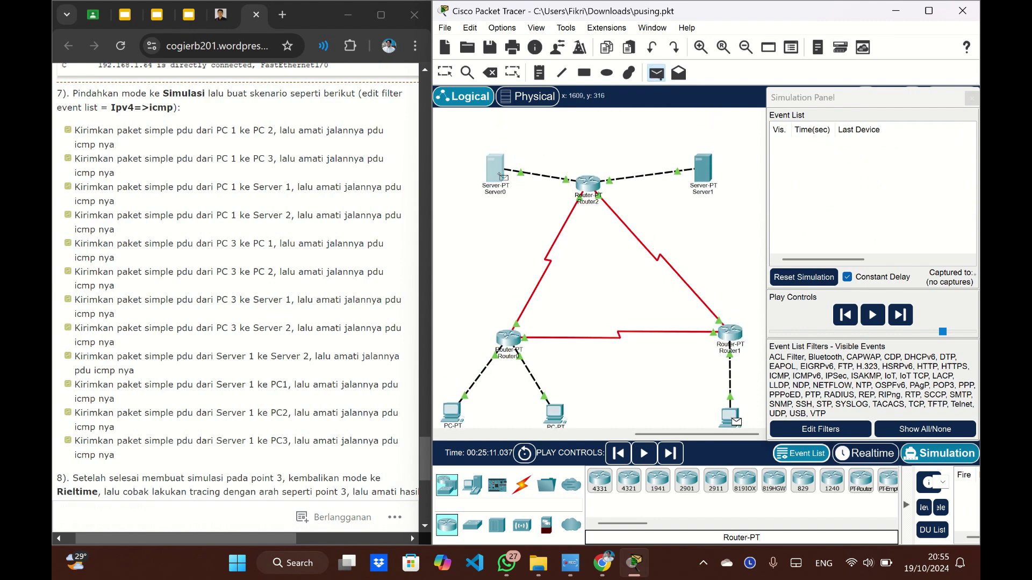
click(495, 170)
- Step the PC2-to-Server0 packet forward event by event until the reply gets back to PC2
click(904, 319)
click(911, 324)
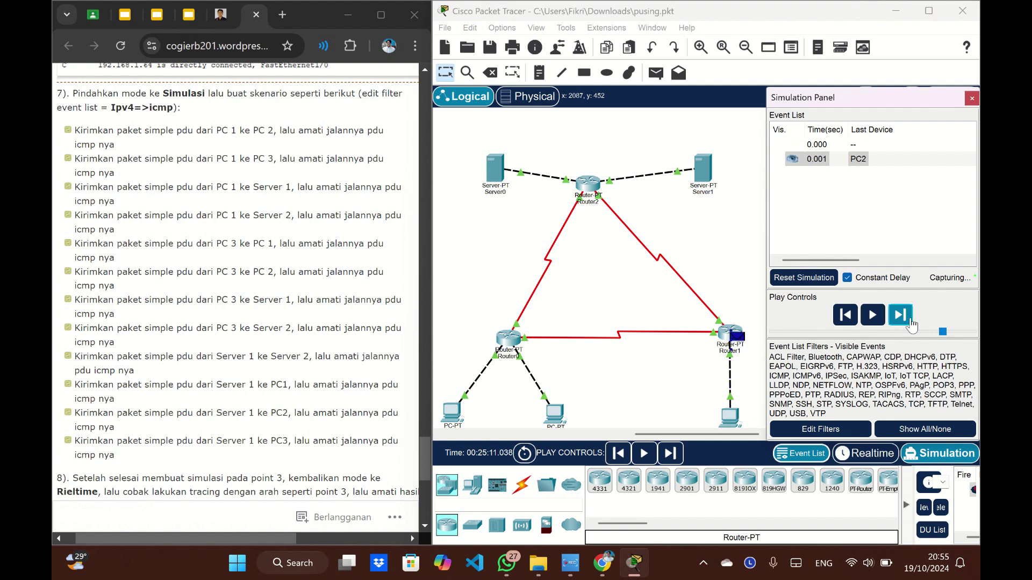
click(911, 324)
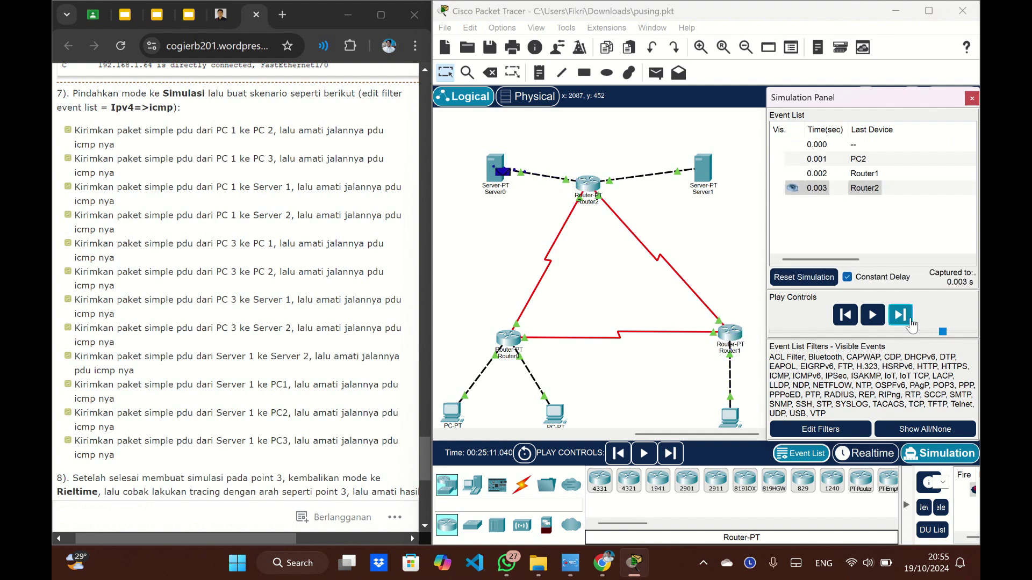
click(911, 324)
click(911, 324)
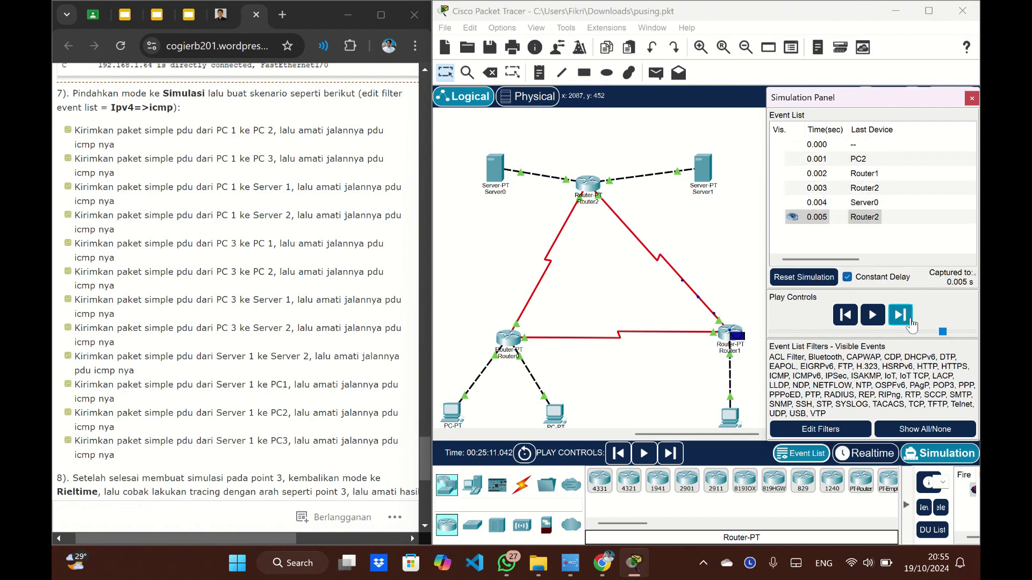
click(911, 324)
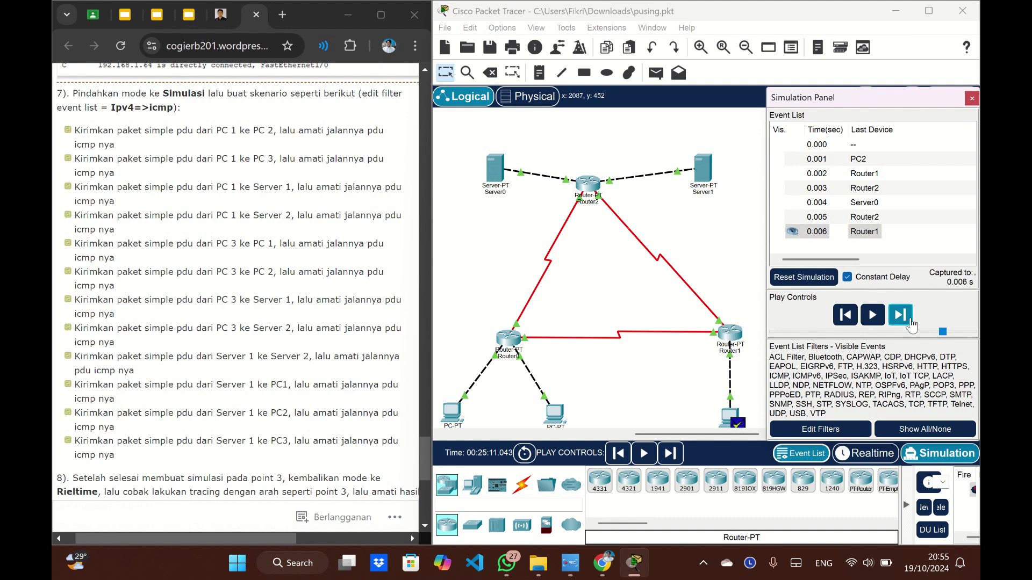
- Delete the PC2-to-Server0 scenario and add a simple PDU from PC2 to Server1
scroll(741, 403, down, 2)
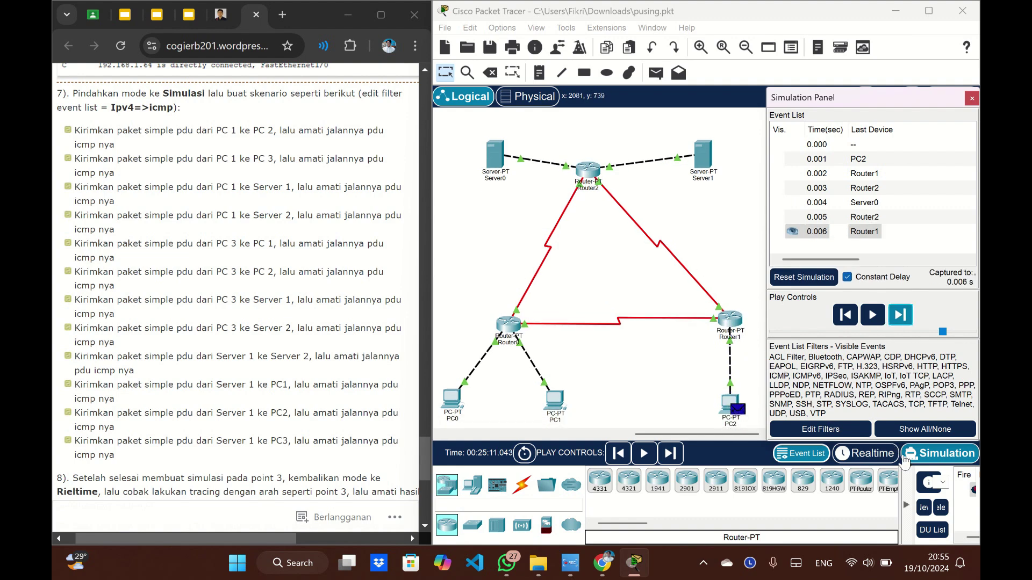
click(940, 506)
scroll(243, 268, down, 1)
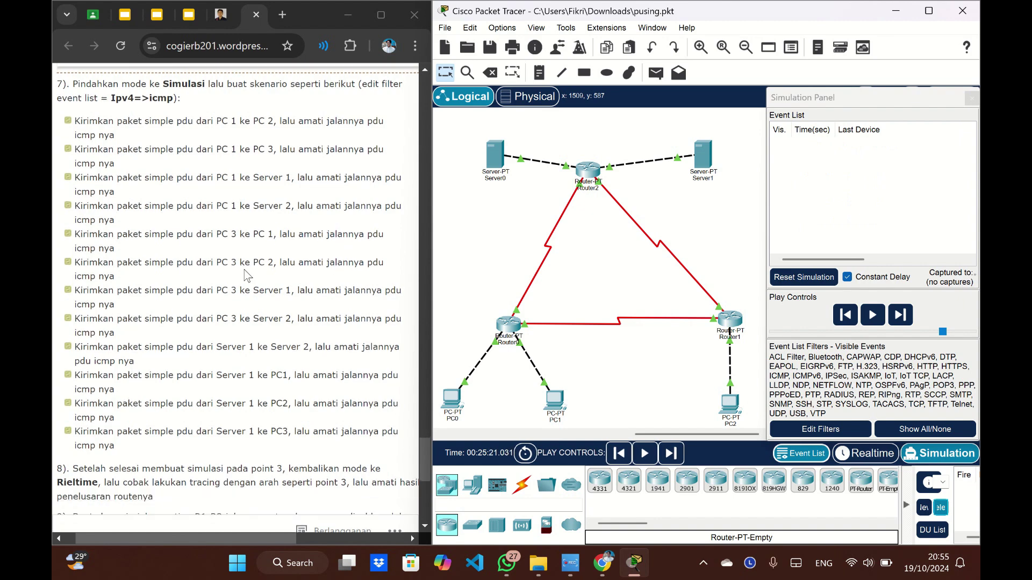
scroll(291, 313, down, 2)
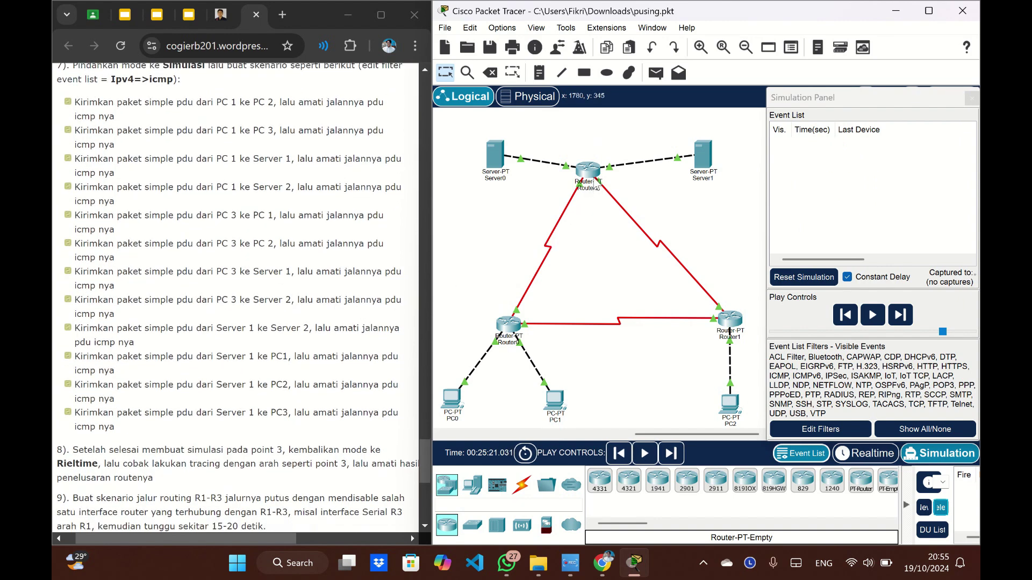
click(656, 73)
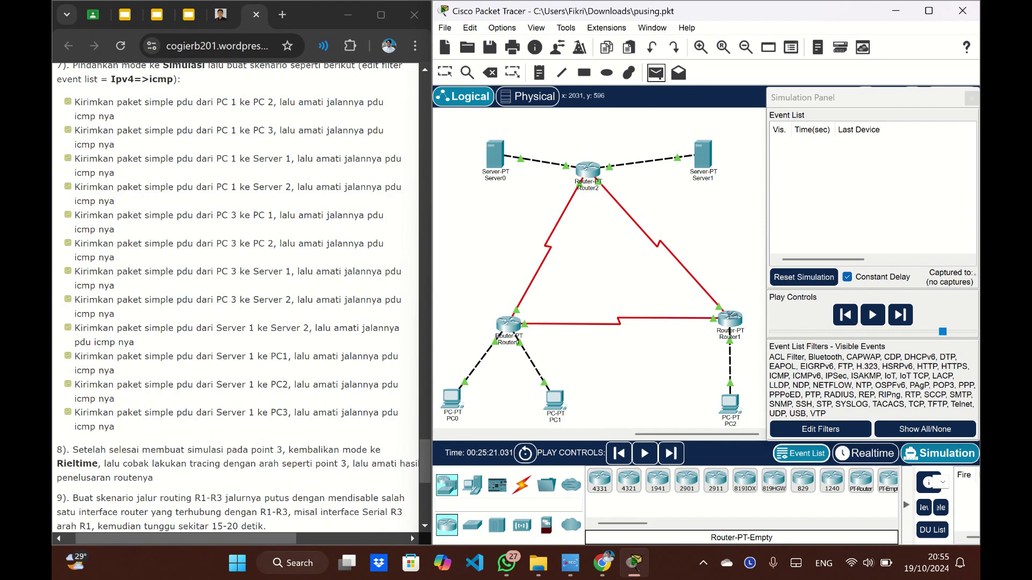
click(731, 403)
click(703, 155)
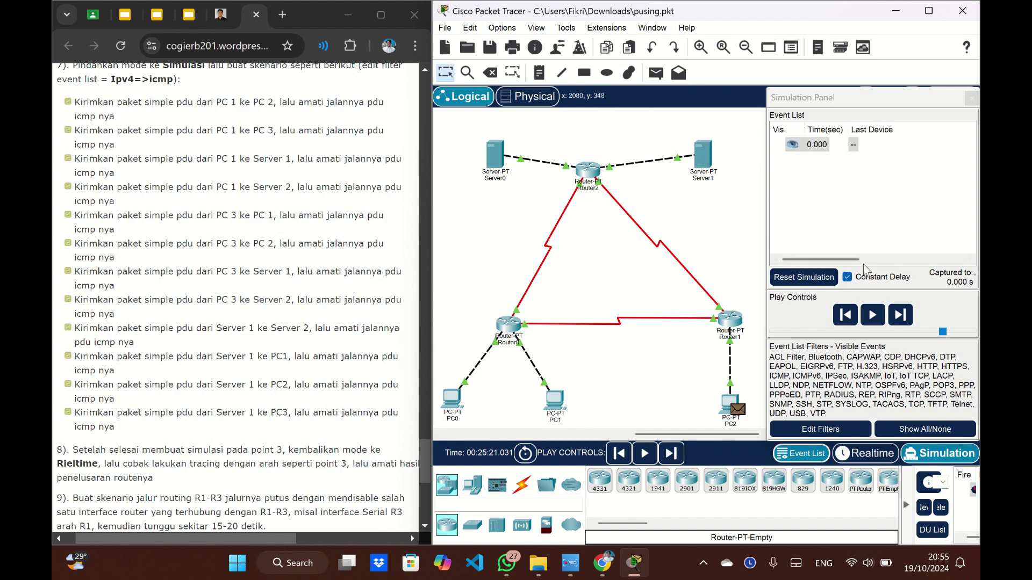
- Step the PC2-to-Server1 packet forward event by event until the reply gets back to PC2
click(901, 315)
click(900, 315)
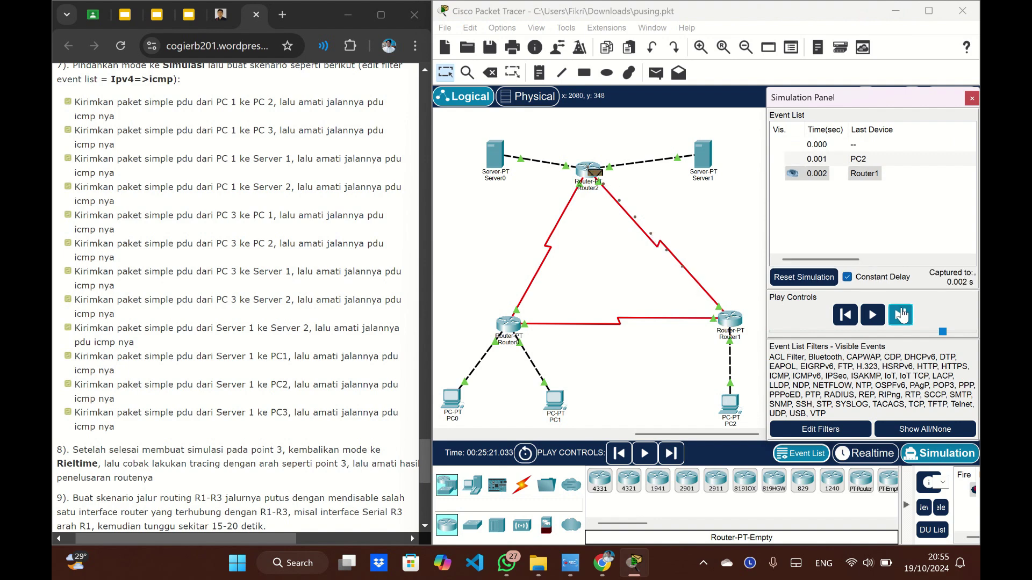
click(901, 315)
click(901, 315)
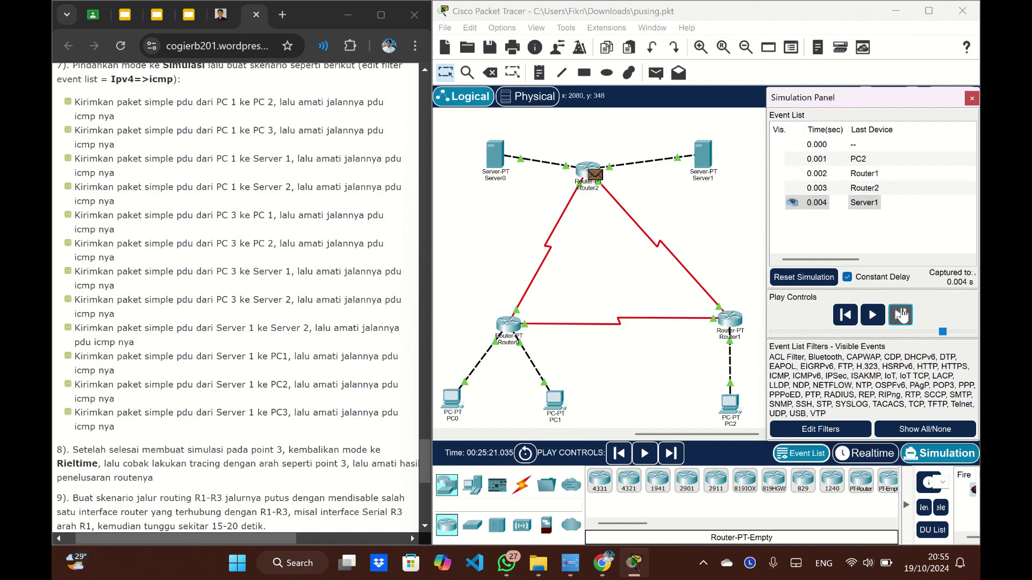
click(901, 315)
click(901, 315)
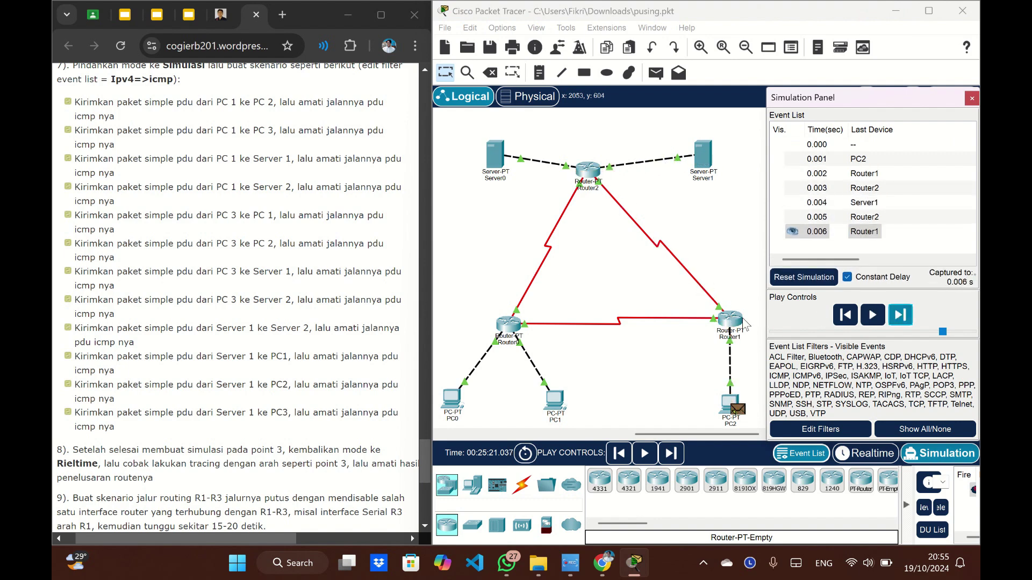
scroll(745, 322, down, 2)
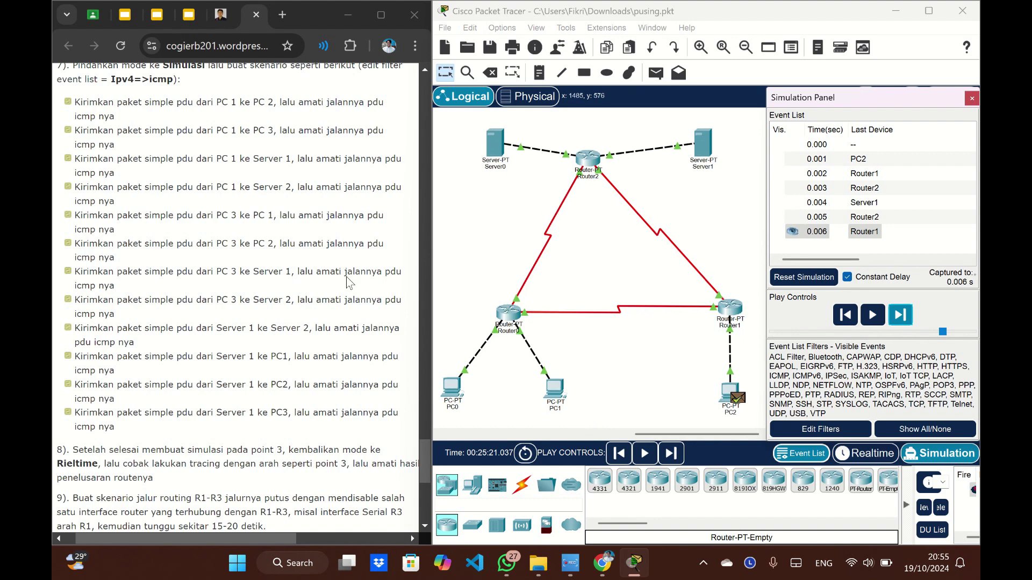
scroll(272, 295, down, 1)
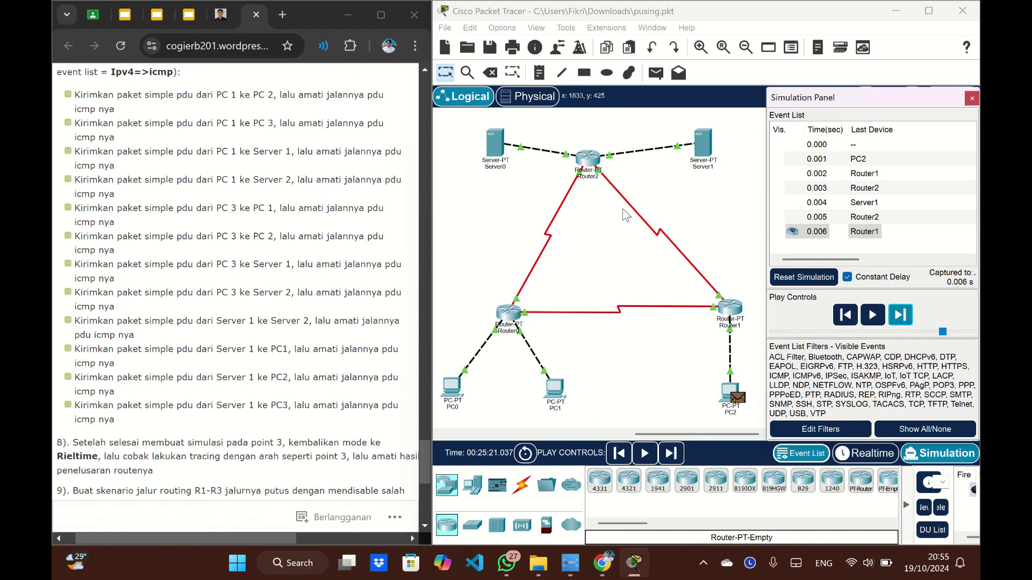
- Delete the PC2-to-Server1 scenario and add a simple PDU from Server0 to Server1
click(940, 510)
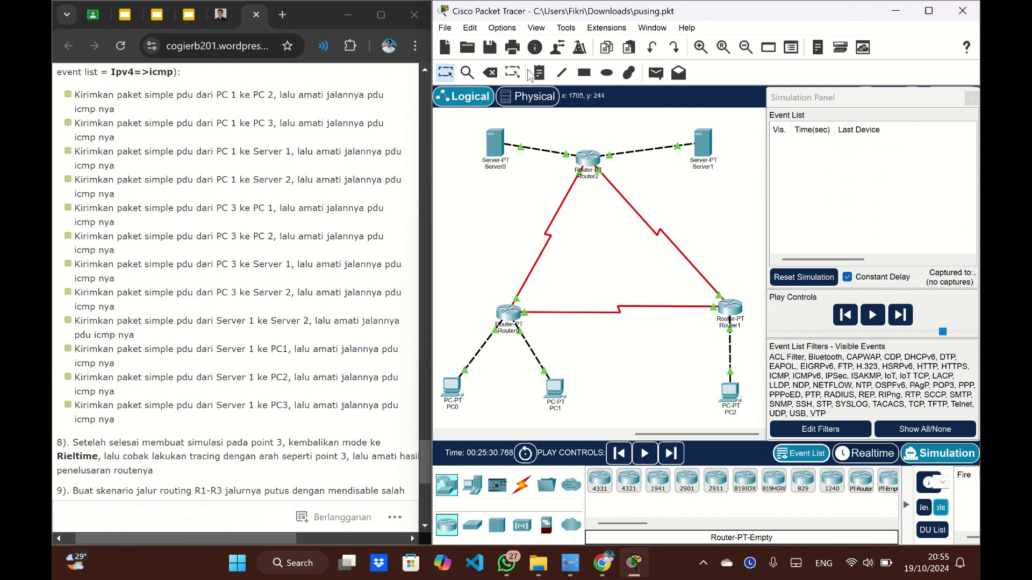
click(654, 75)
click(493, 143)
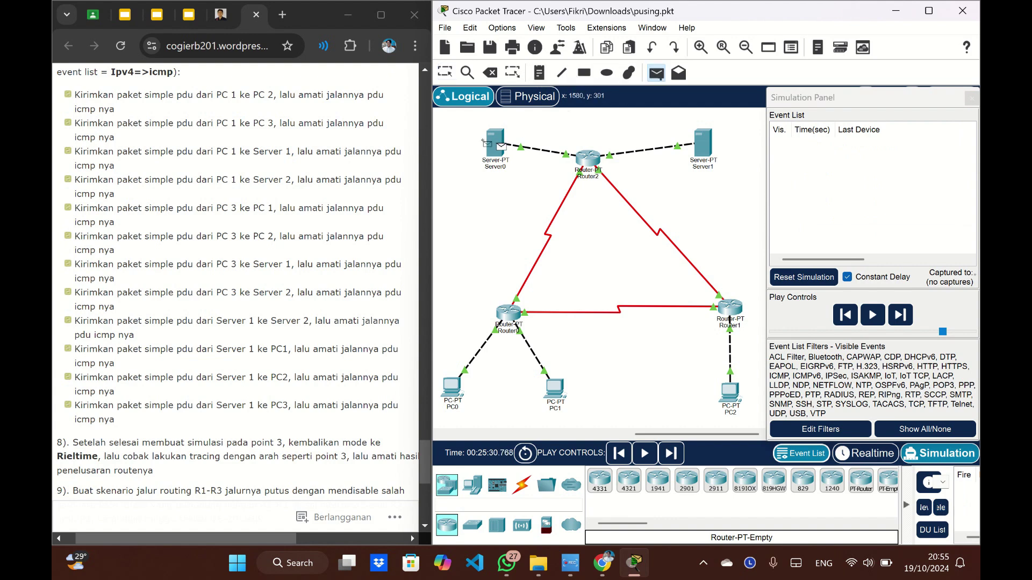
click(696, 150)
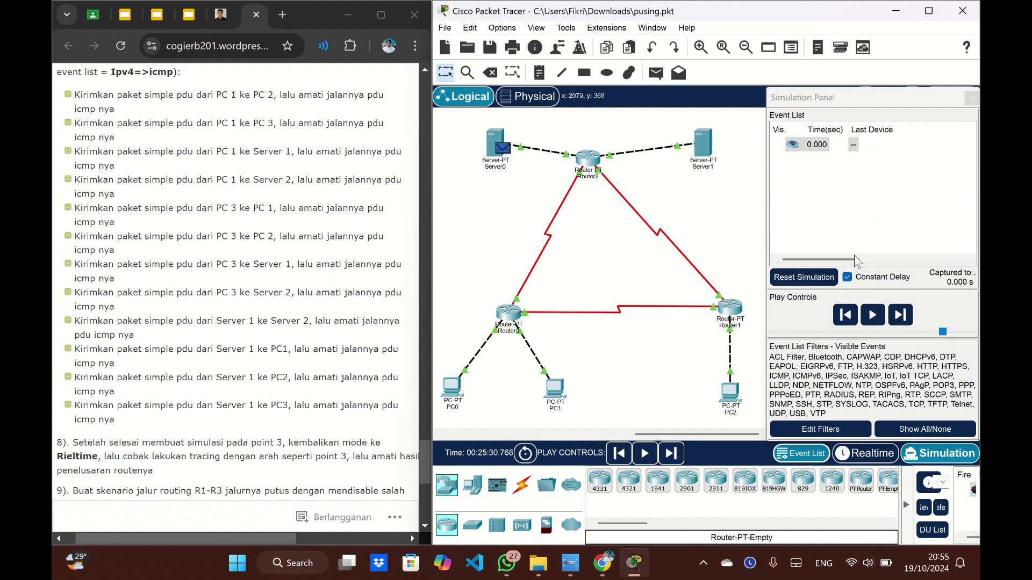
- Step the Server0-to-Server1 packet forward event by event until the reply gets back to Server0
click(900, 316)
click(900, 316)
click(899, 316)
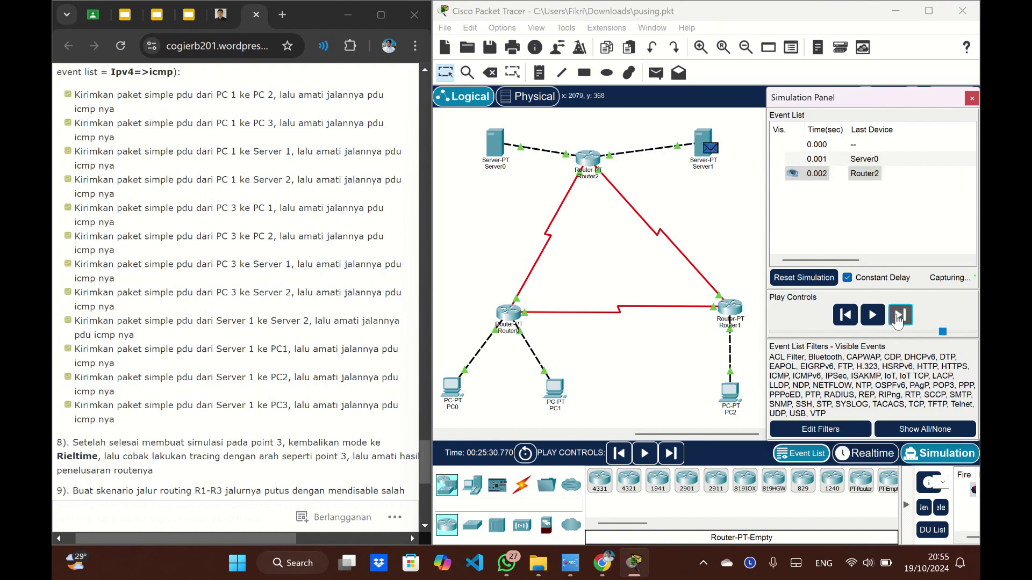
click(899, 316)
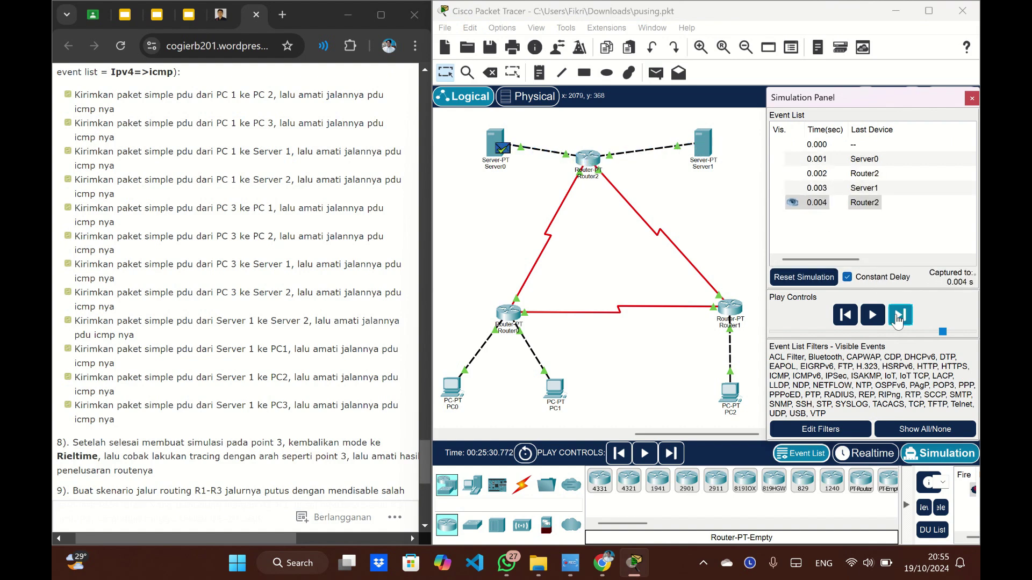
- Delete the Server0-to-Server1 scenario and add a simple PDU from Server0 to PC1
scroll(269, 298, down, 1)
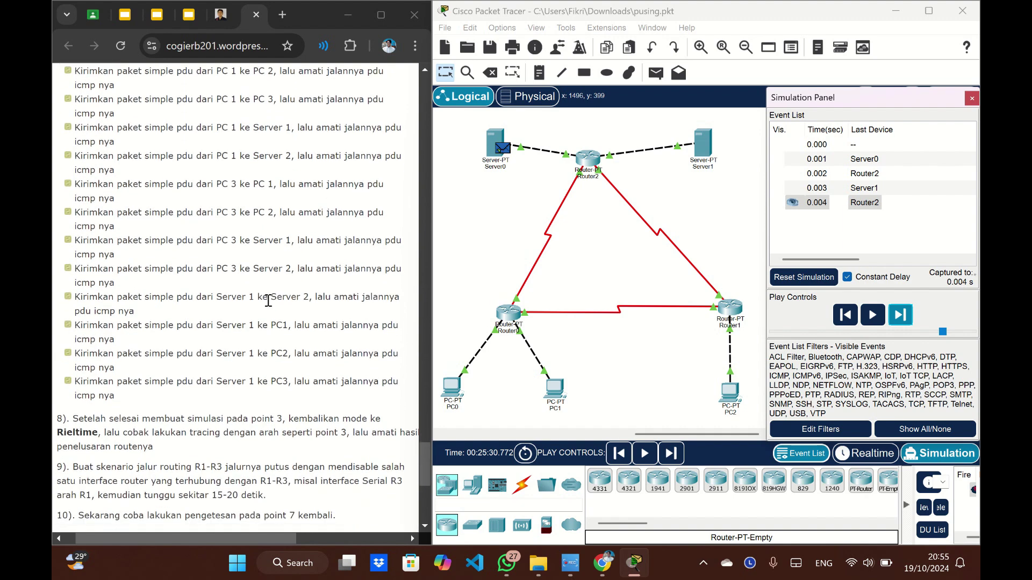
scroll(269, 315, down, 1)
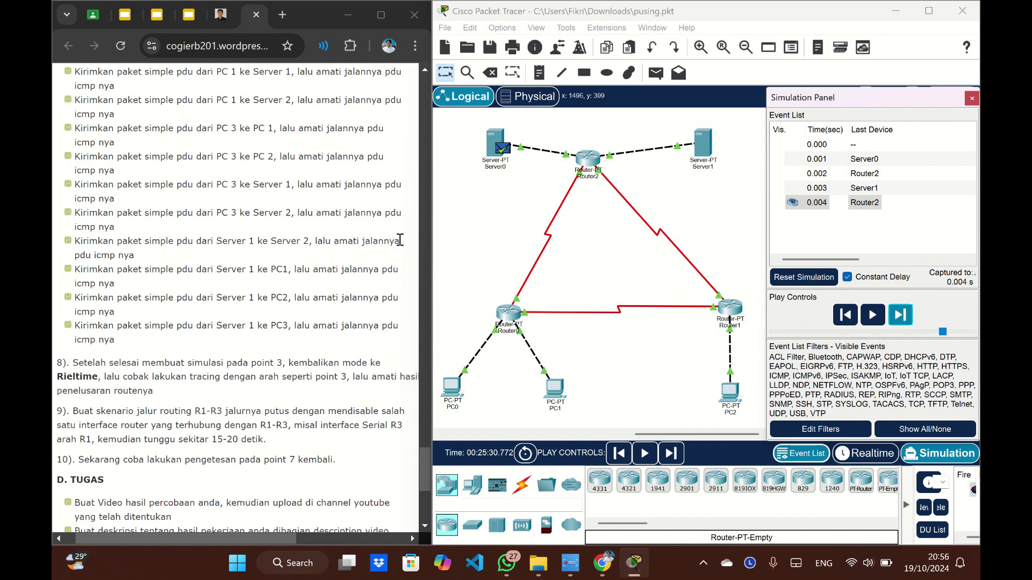
click(939, 508)
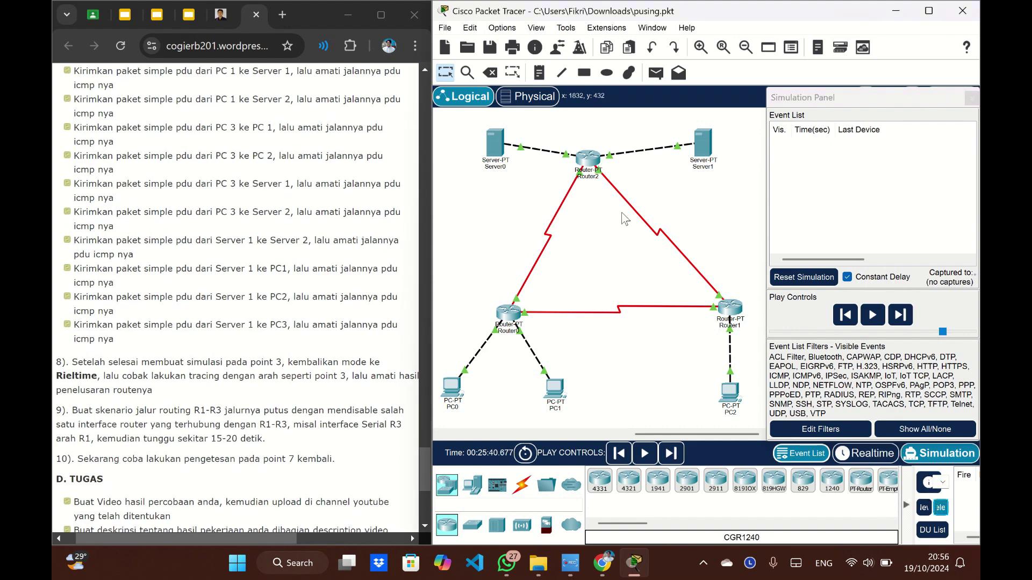
click(655, 73)
click(497, 150)
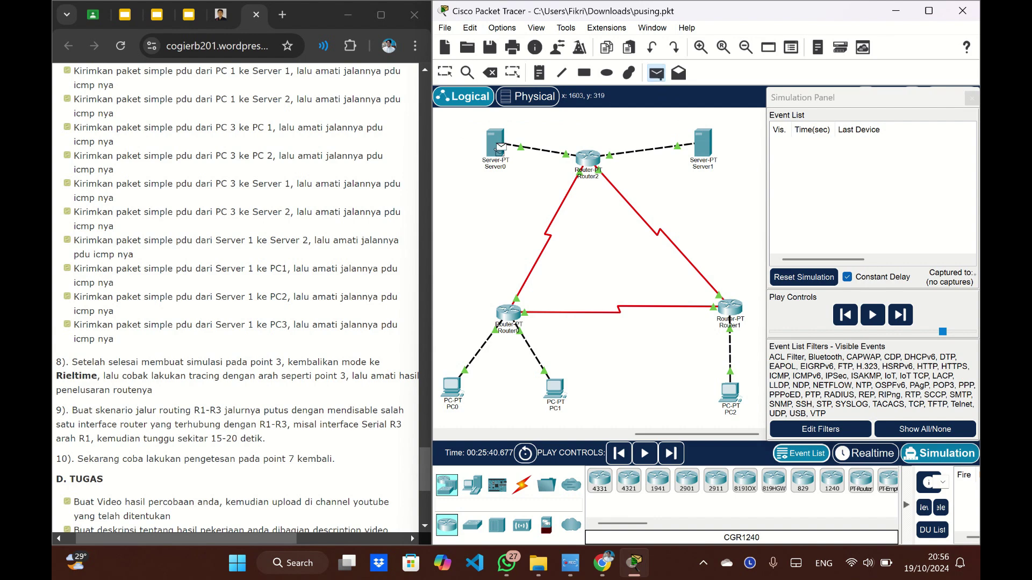
click(559, 397)
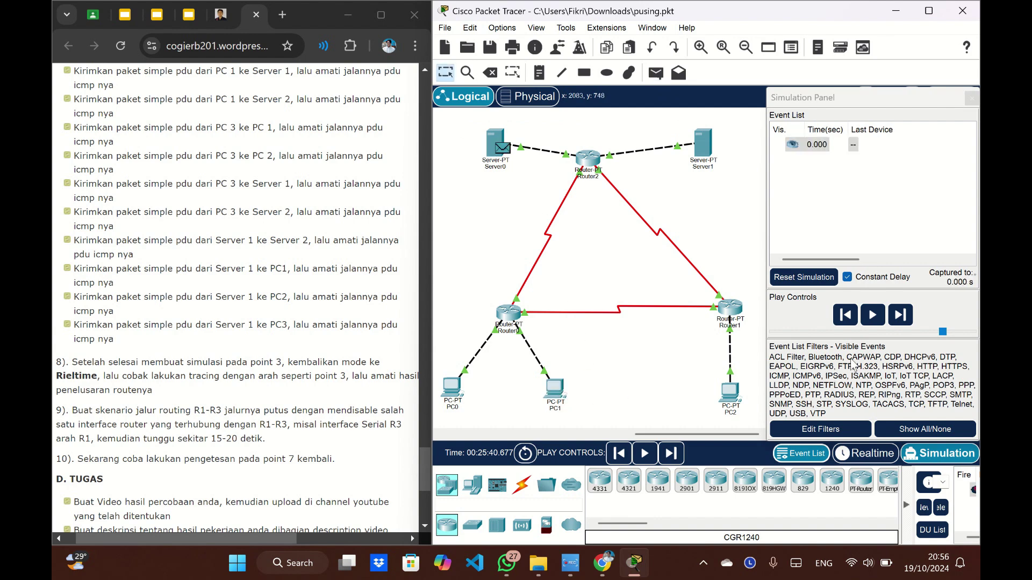
- Step the Server0-to-PC1 packet forward event by event until the reply gets back to Server0
click(901, 317)
click(900, 317)
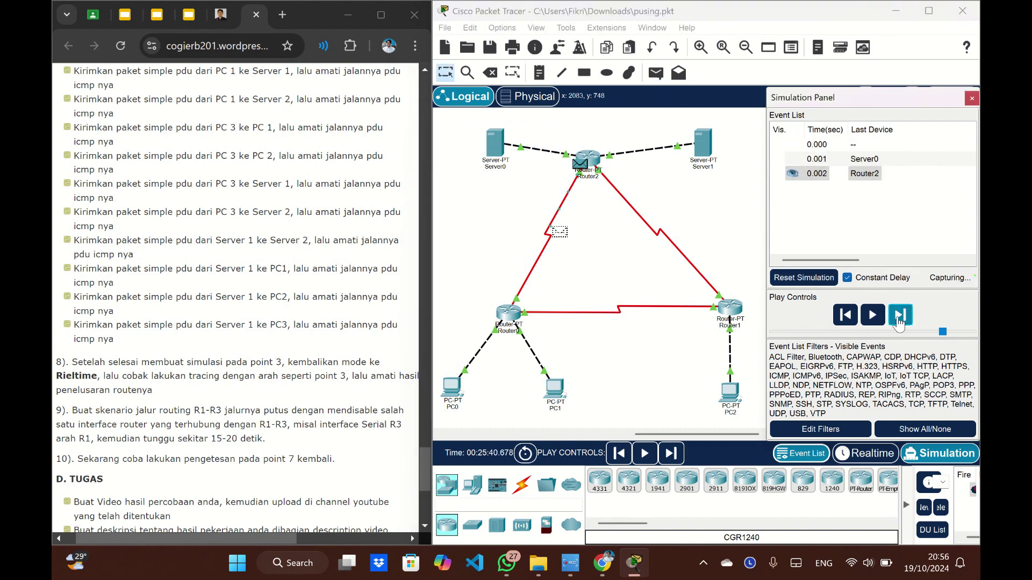
click(900, 317)
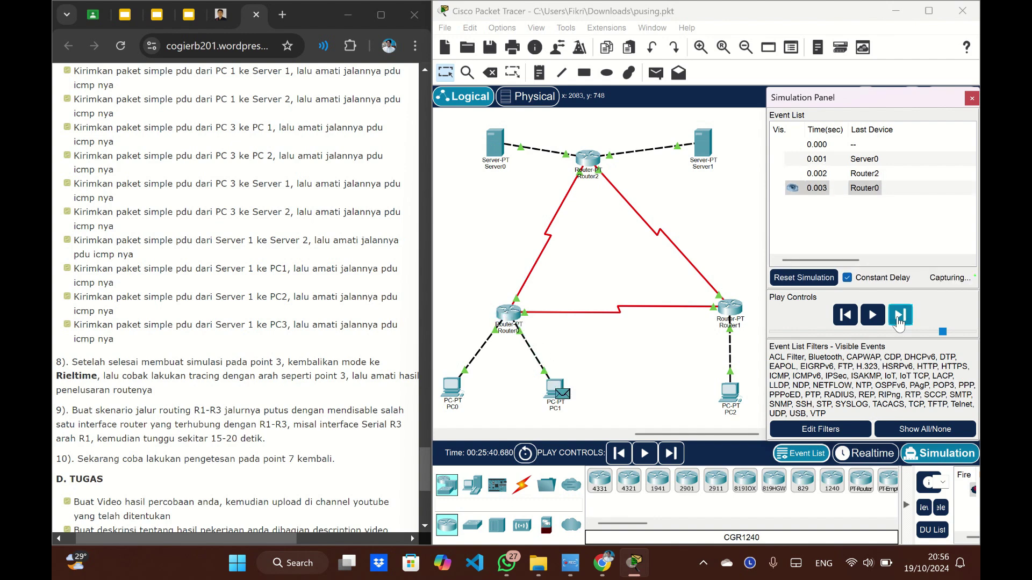
click(899, 317)
click(898, 318)
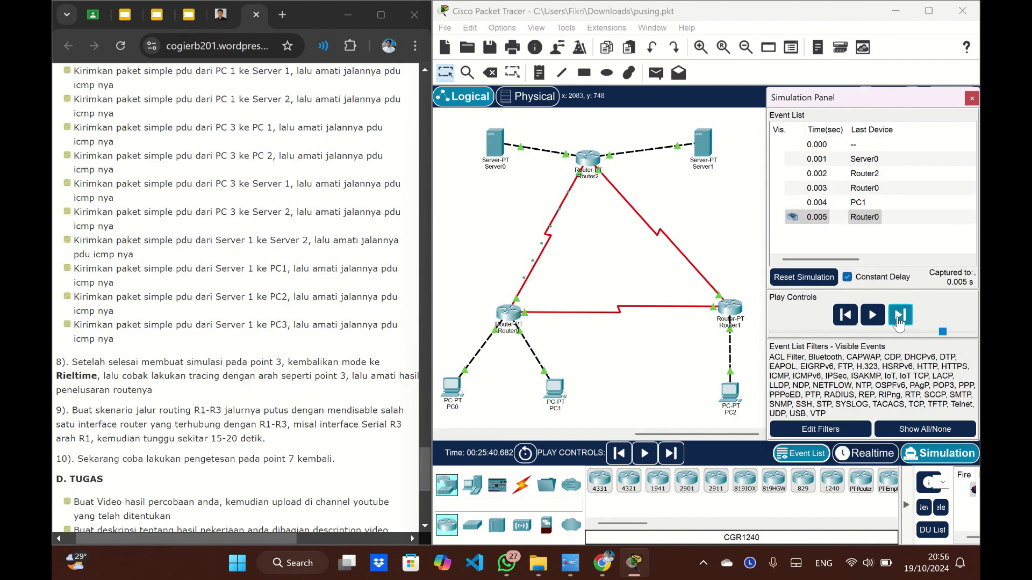
click(897, 319)
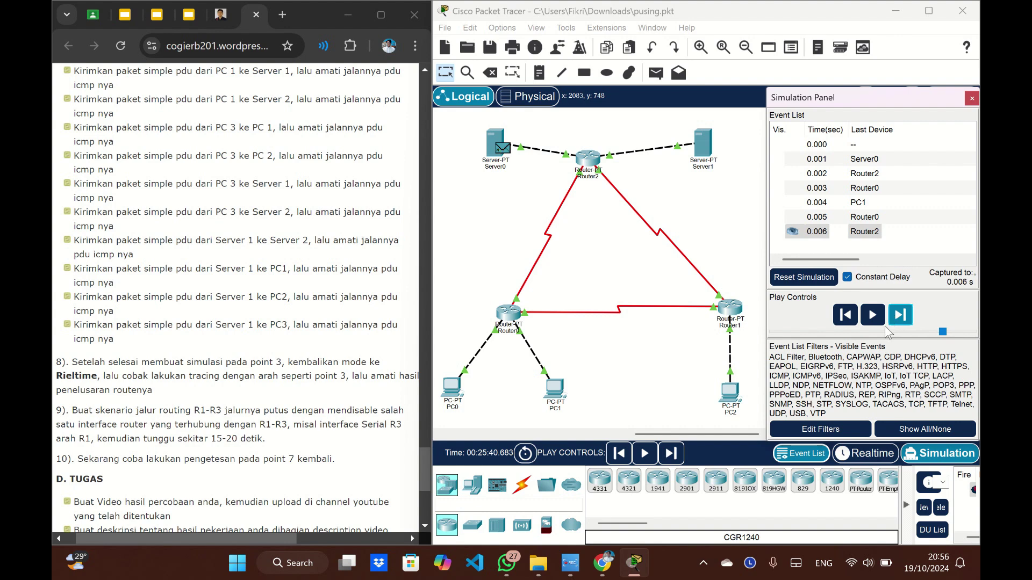
- Delete the Server0-to-PC1 scenario and, following point 8 of the tutorial, return the network to Realtime mode
click(942, 505)
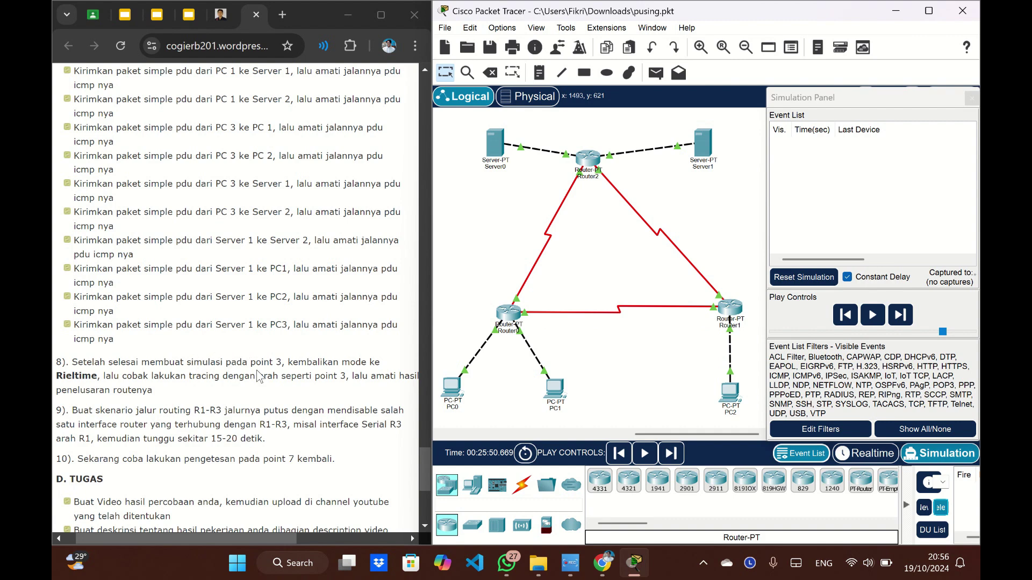
scroll(328, 363, down, 2)
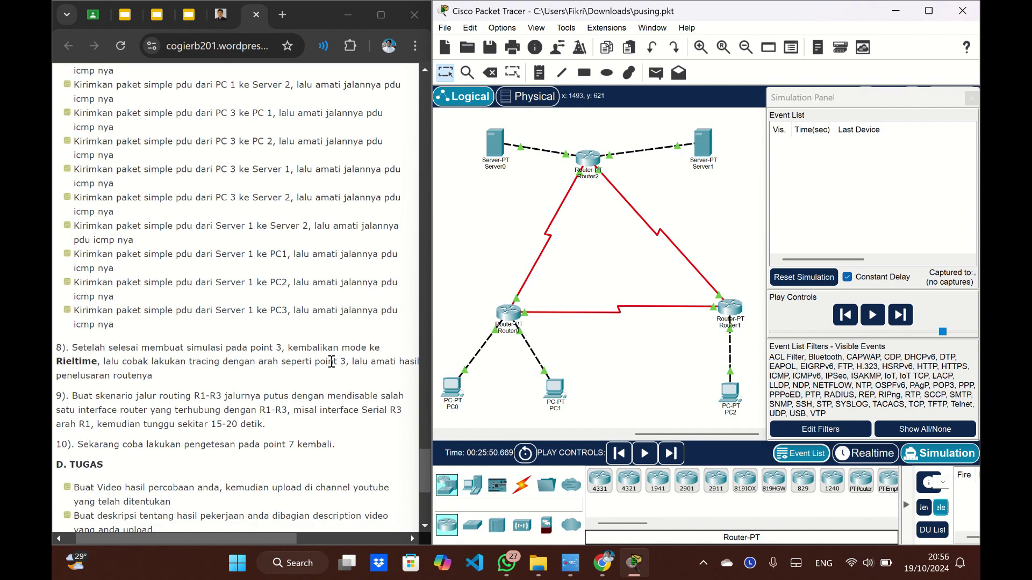
scroll(332, 360, right, 1)
scroll(333, 360, down, 2)
scroll(332, 360, left, 1)
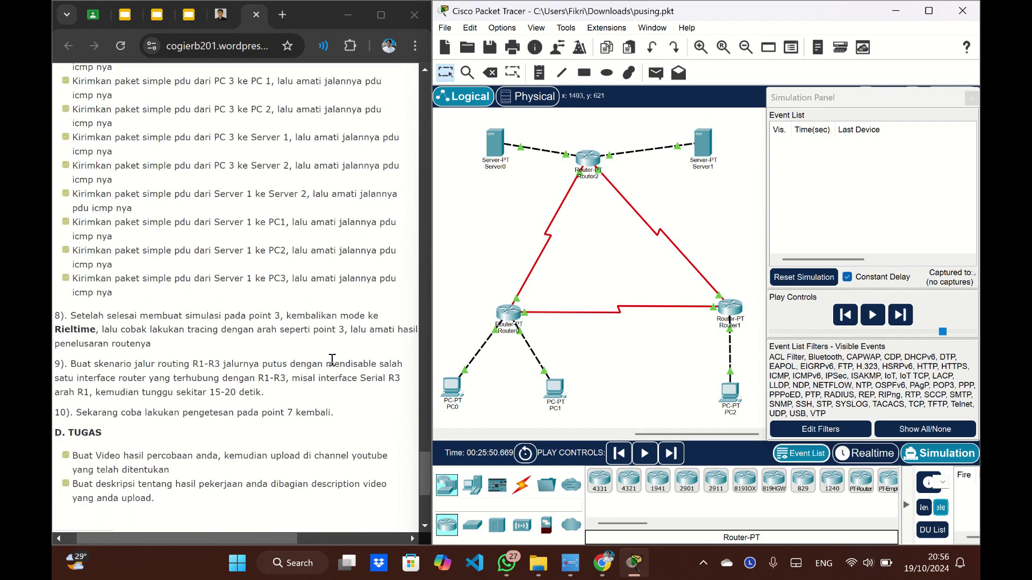
scroll(332, 361, down, 1)
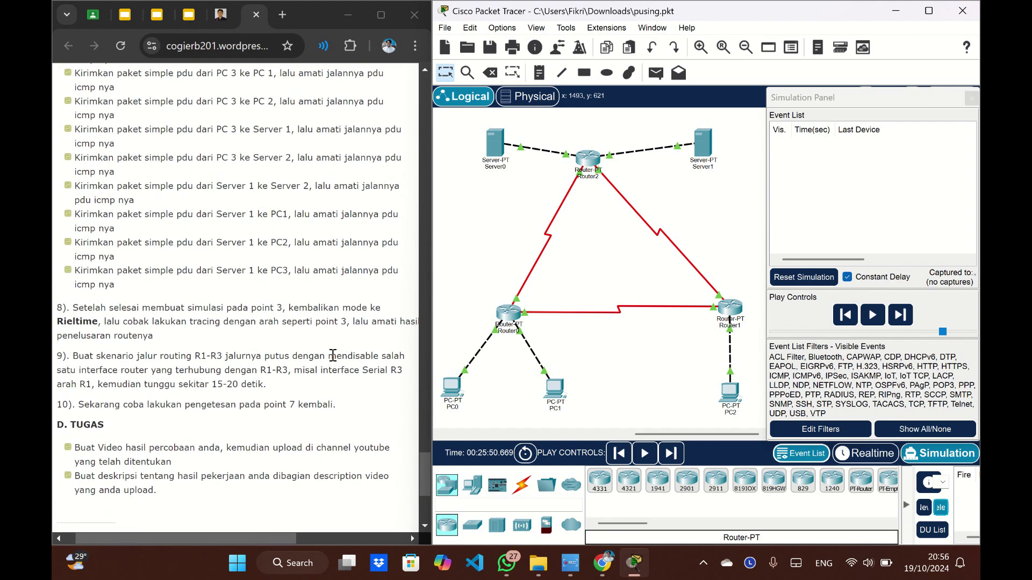
scroll(332, 353, right, 1)
scroll(332, 354, left, 1)
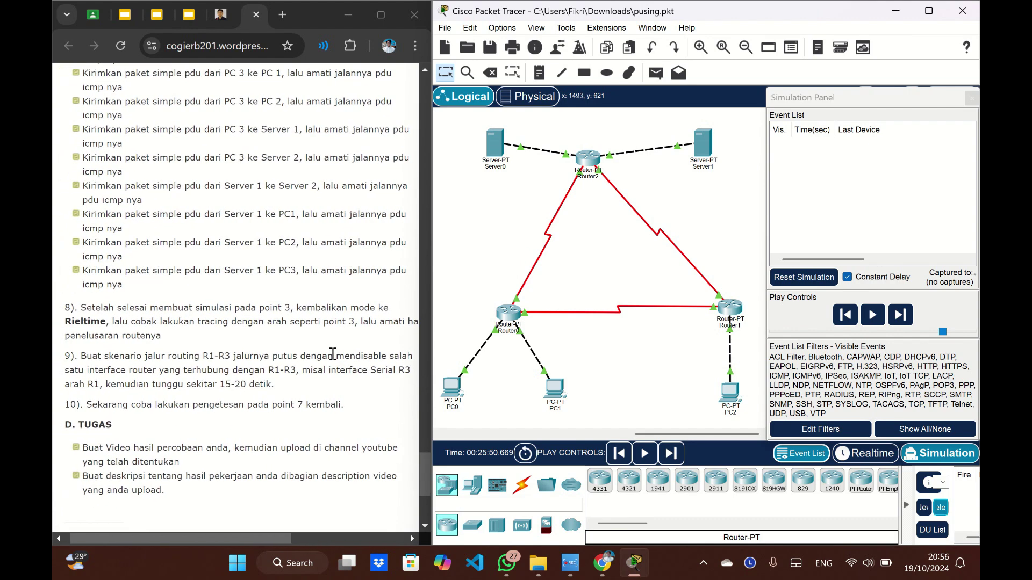
scroll(333, 354, right, 1)
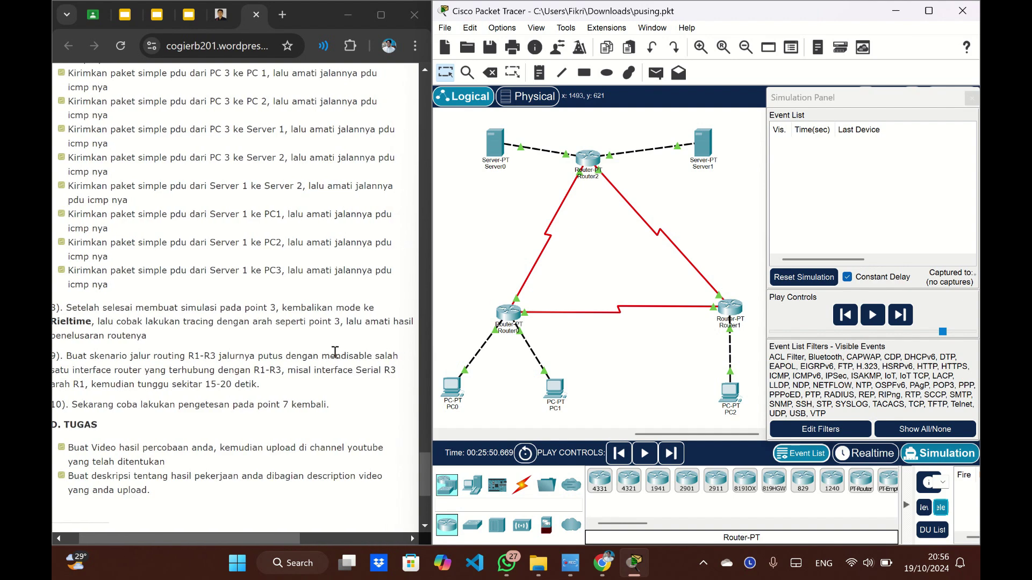
scroll(335, 352, right, 1)
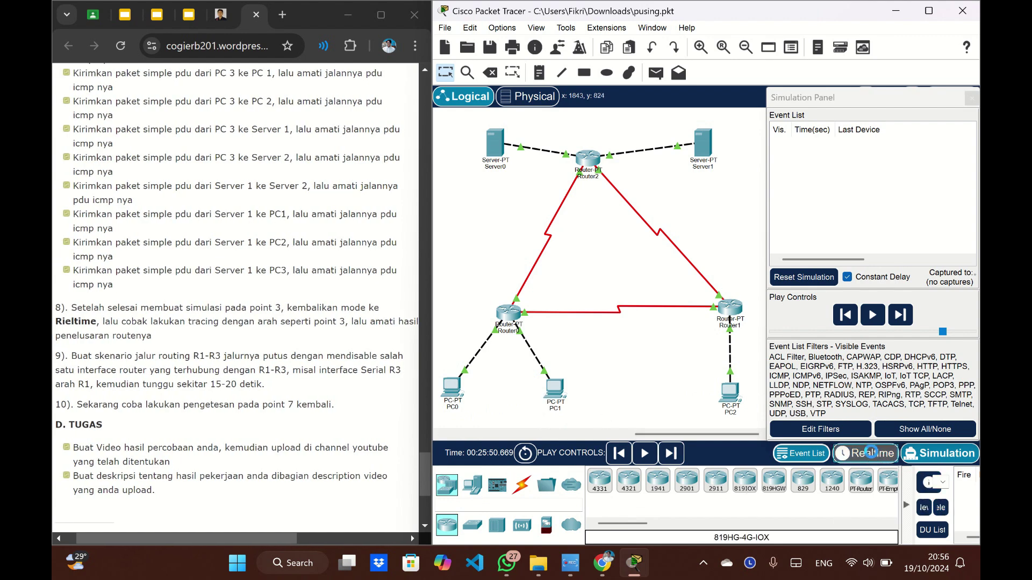
click(867, 453)
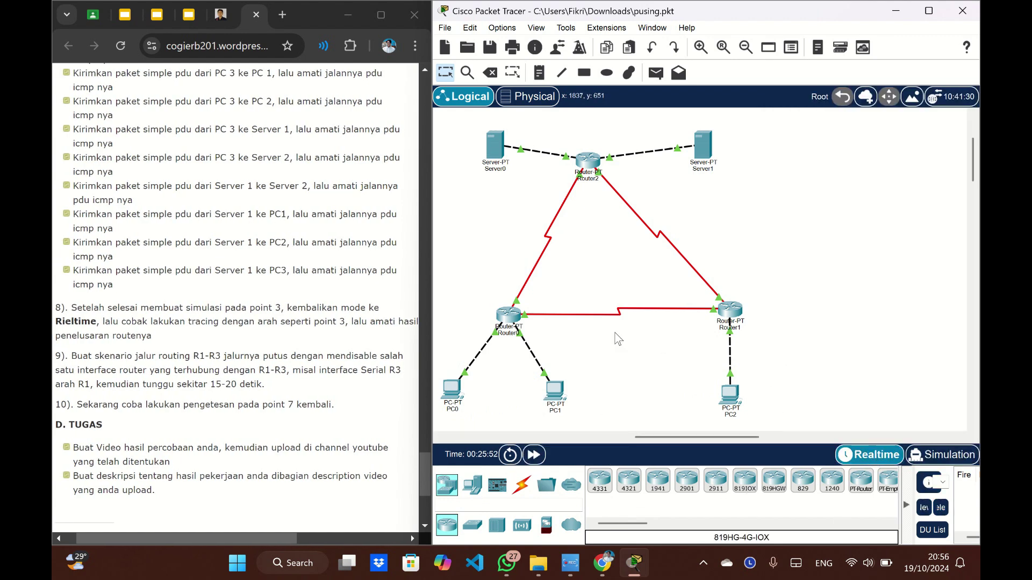
- Open PC0's Command Prompt and place its window clear of the tutorial's list of packet scenarios
scroll(275, 321, up, 1)
scroll(275, 321, up, 5)
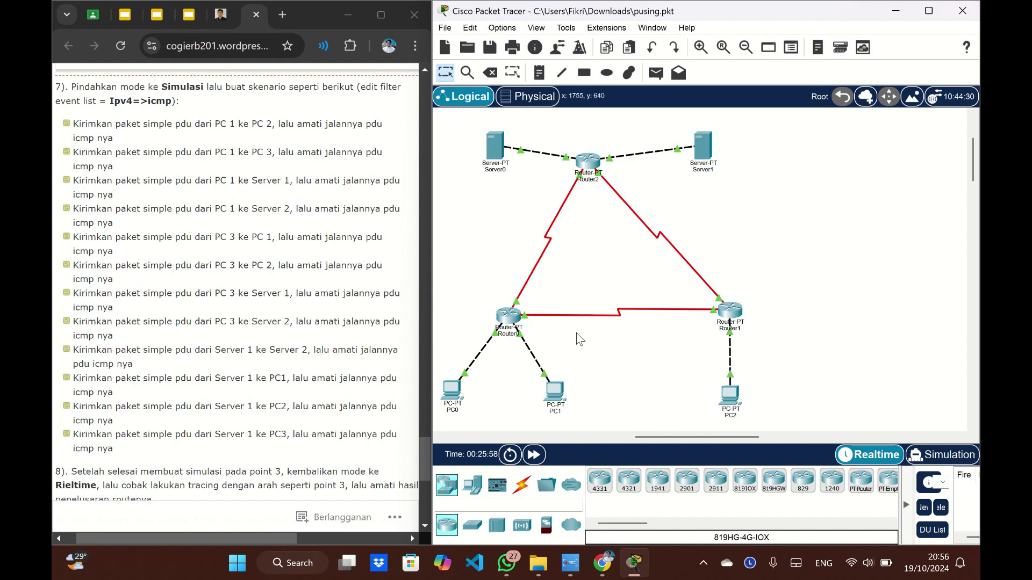
click(452, 388)
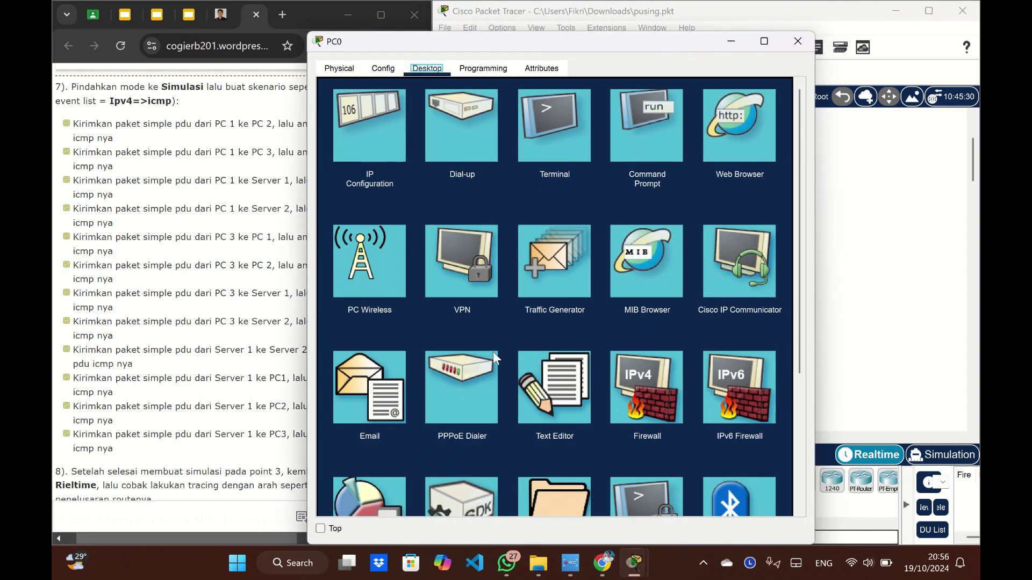
click(647, 124)
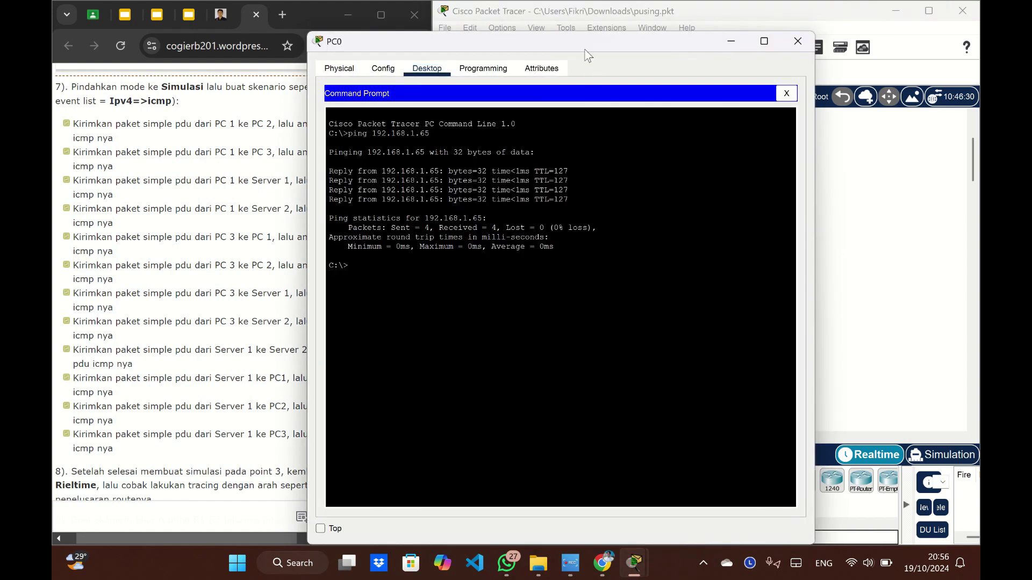
drag(585, 46, 740, 35)
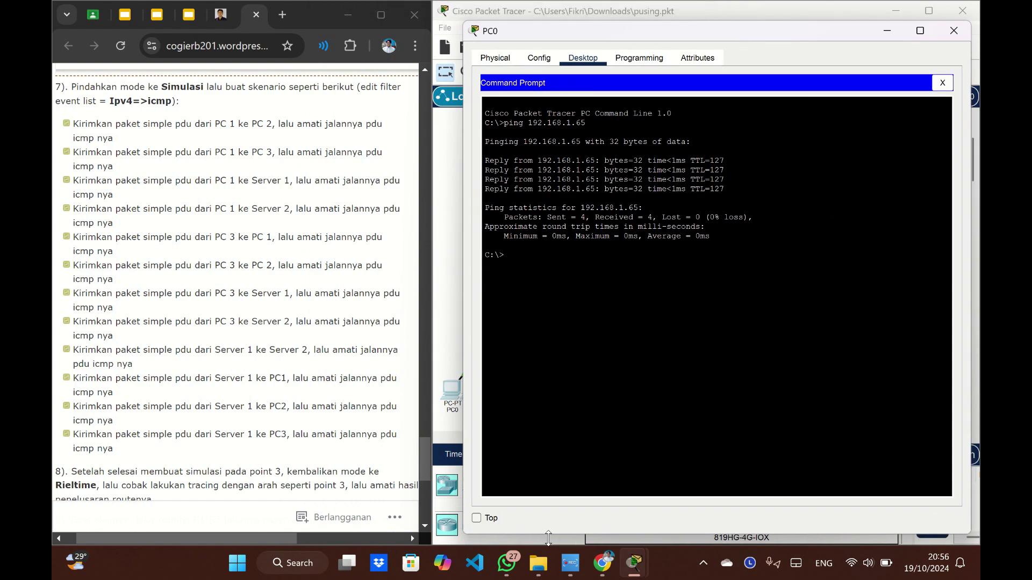
- Switch to Copilot, ask "cara tracing melalui pc di cisco packet tracer", read the answer and return to PC0's Command Prompt
click(445, 565)
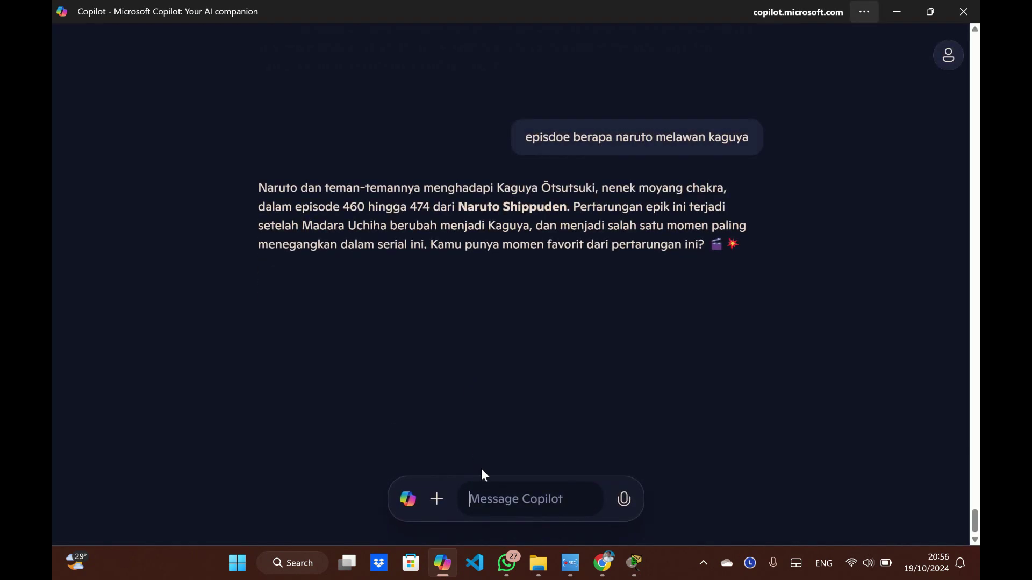
text(cara )
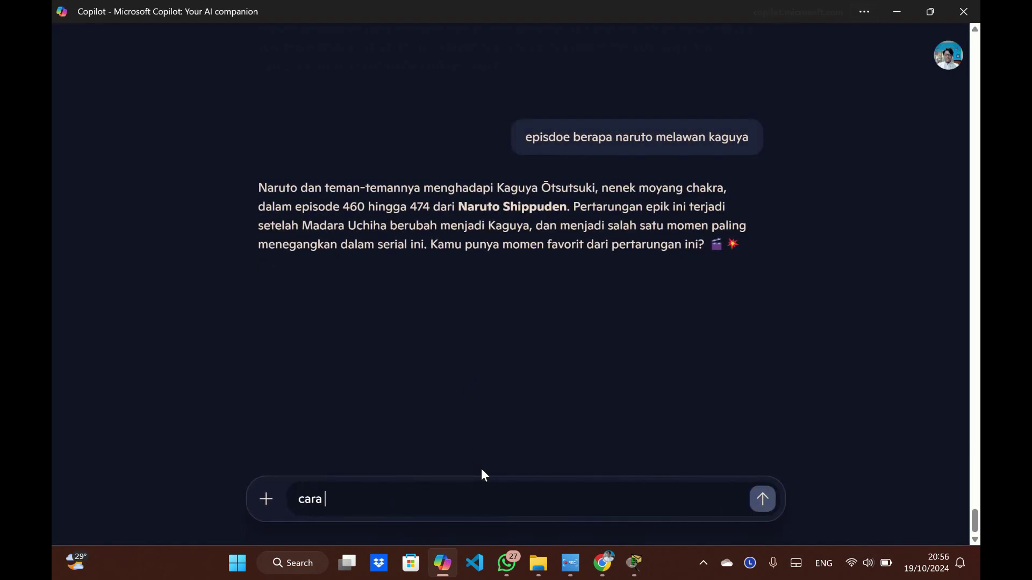
text(tracing melalu)
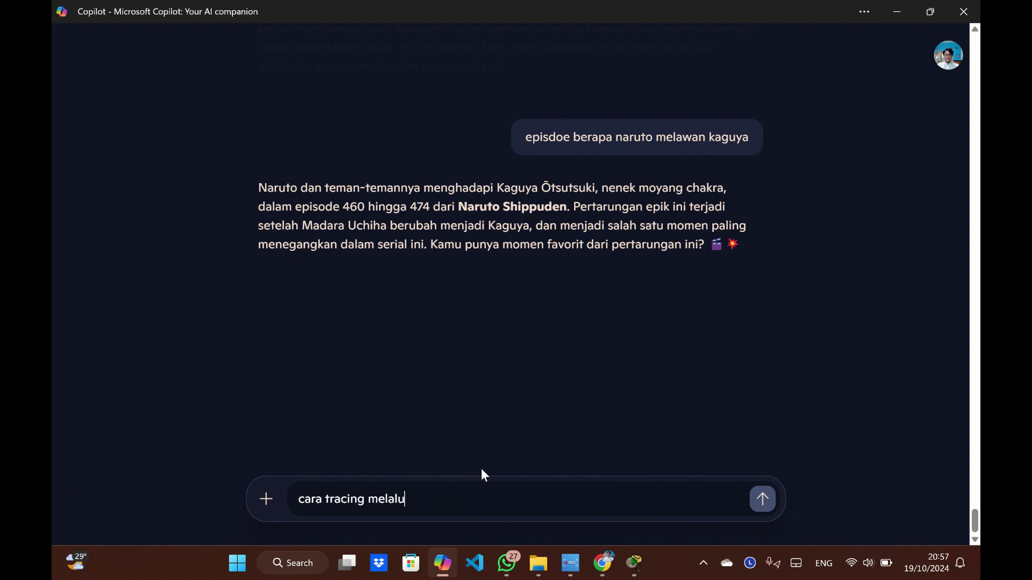
text(i pc di cisco packet)
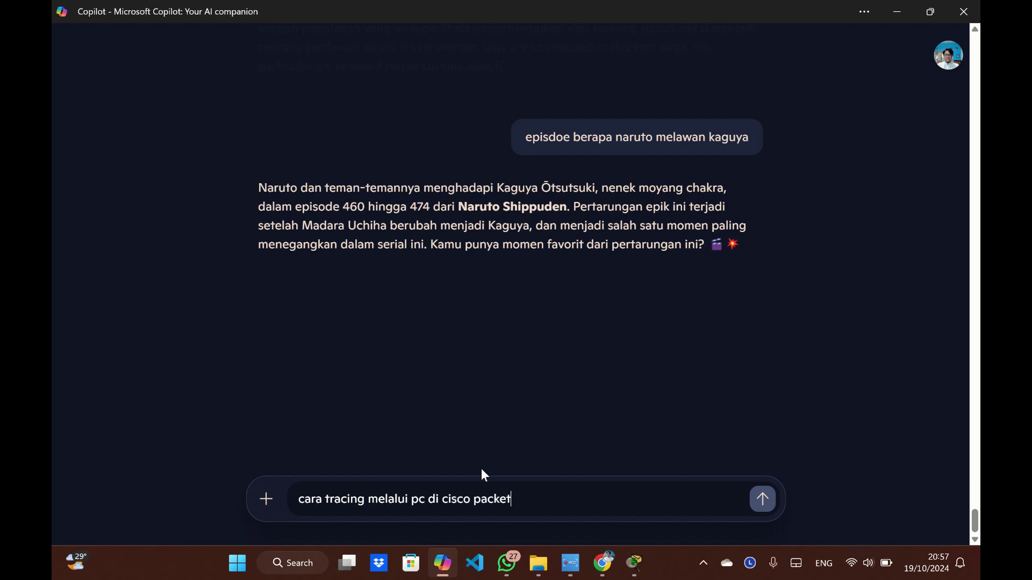
text( tracer)
key(Return)
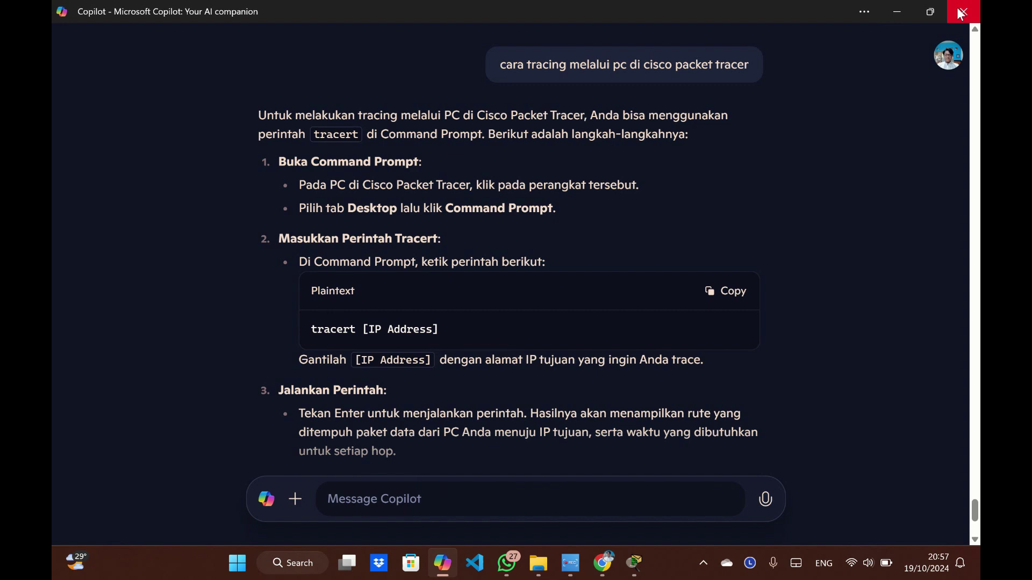
click(894, 11)
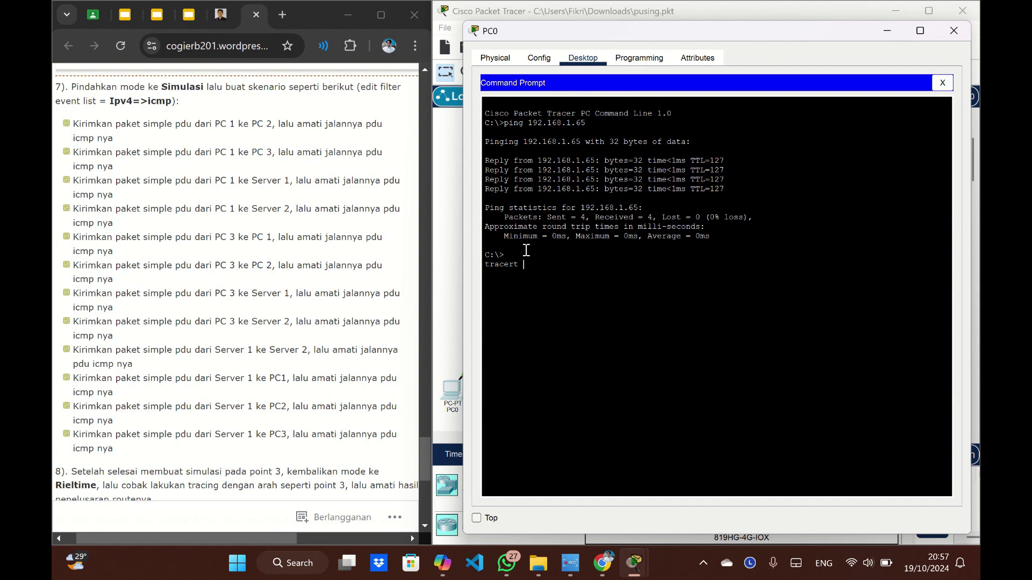
- Trace the route from PC0 to 33.33.33.1 with the command tracert 33.33.33.1
drag(581, 39, 643, 63)
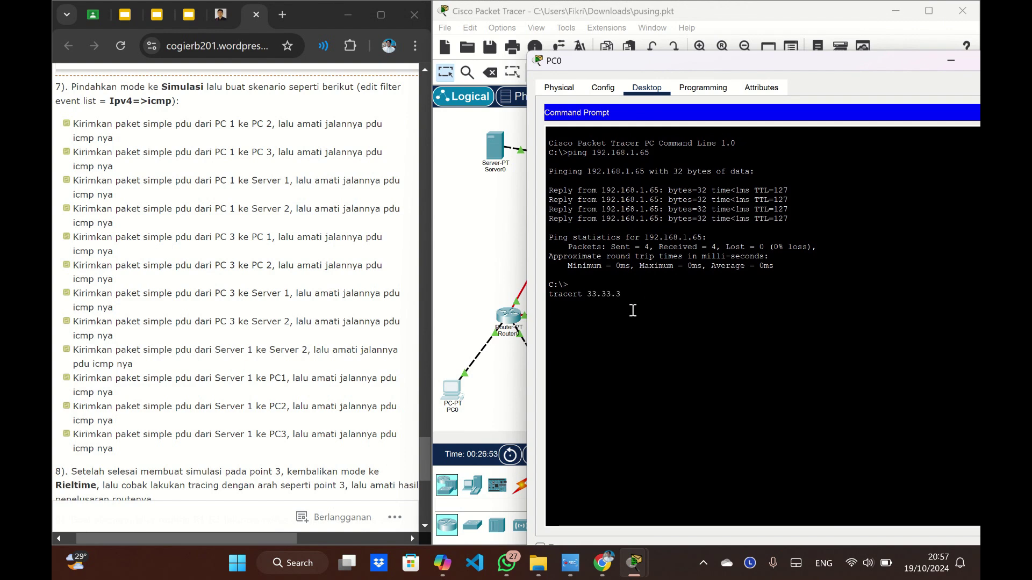
key(Return)
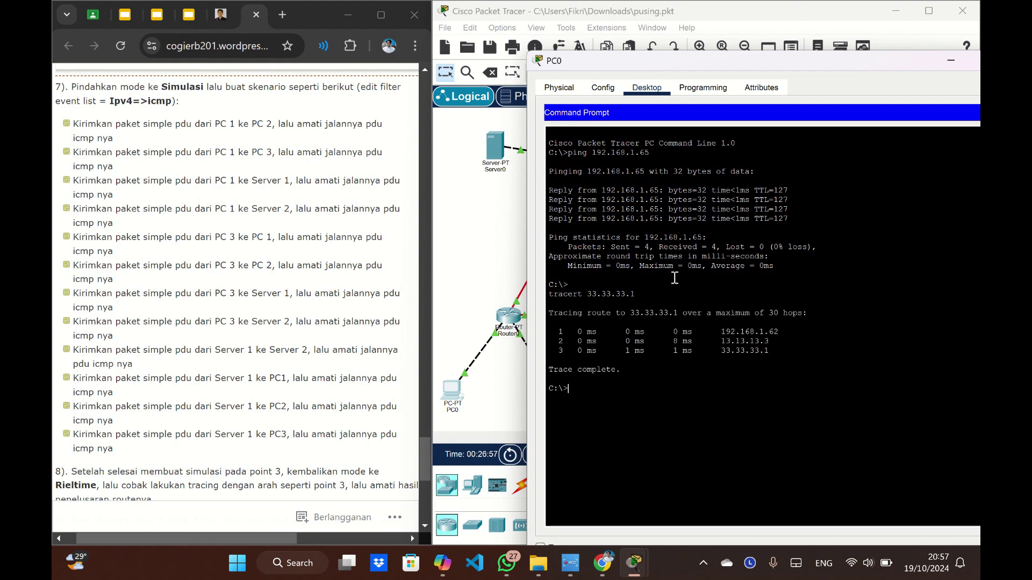
drag(699, 64, 609, 38)
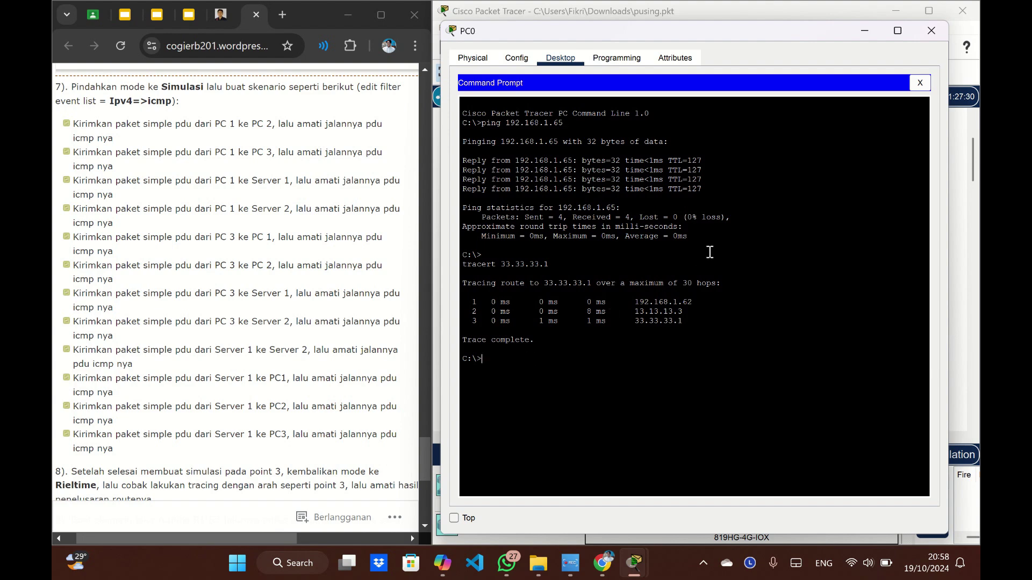
- Close PC0's window and read points 9 and 10 of the tutorial about breaking the R1-R3 route
click(931, 30)
scroll(228, 374, down, 2)
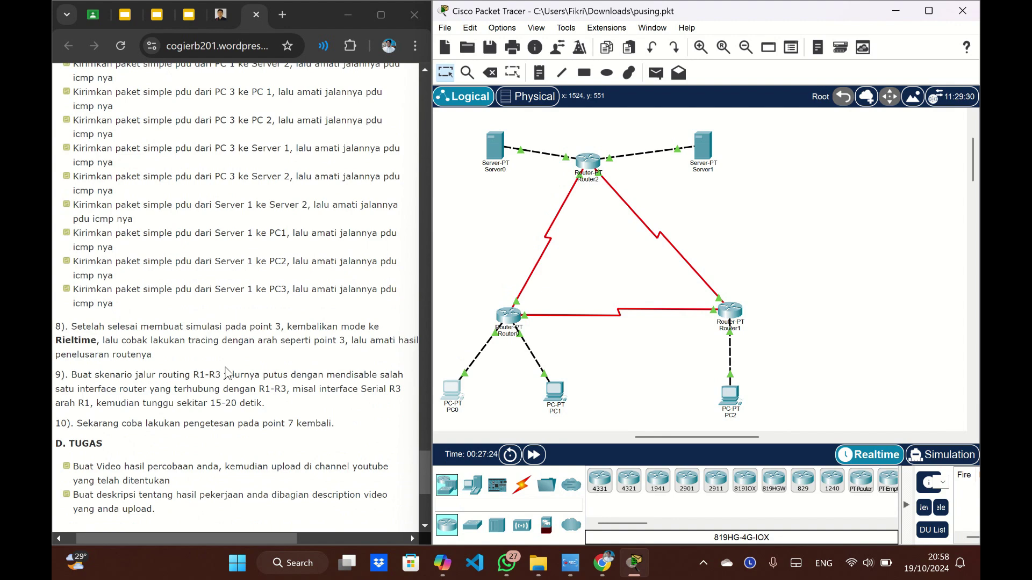
scroll(226, 372, down, 1)
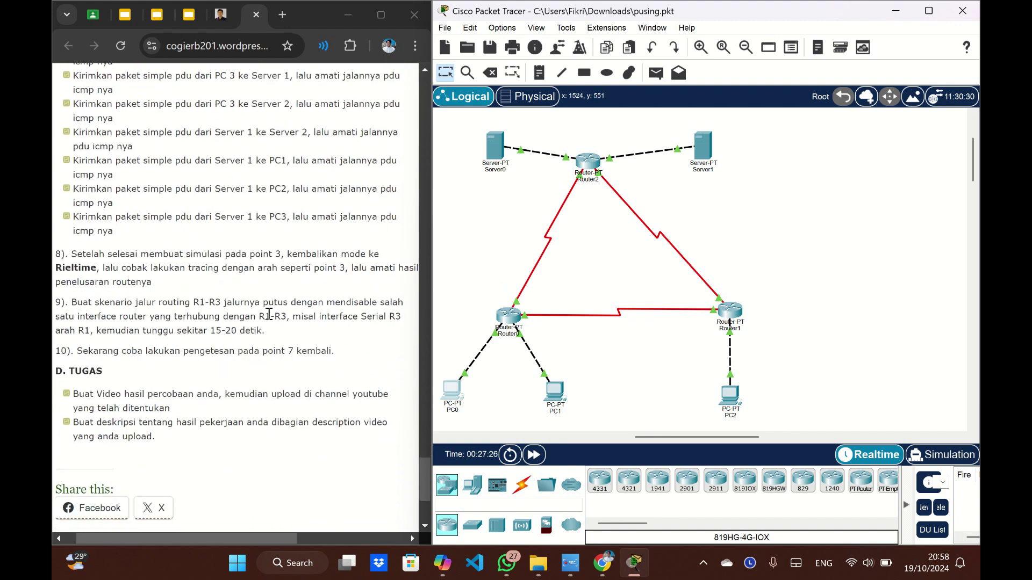
scroll(266, 314, right, 1)
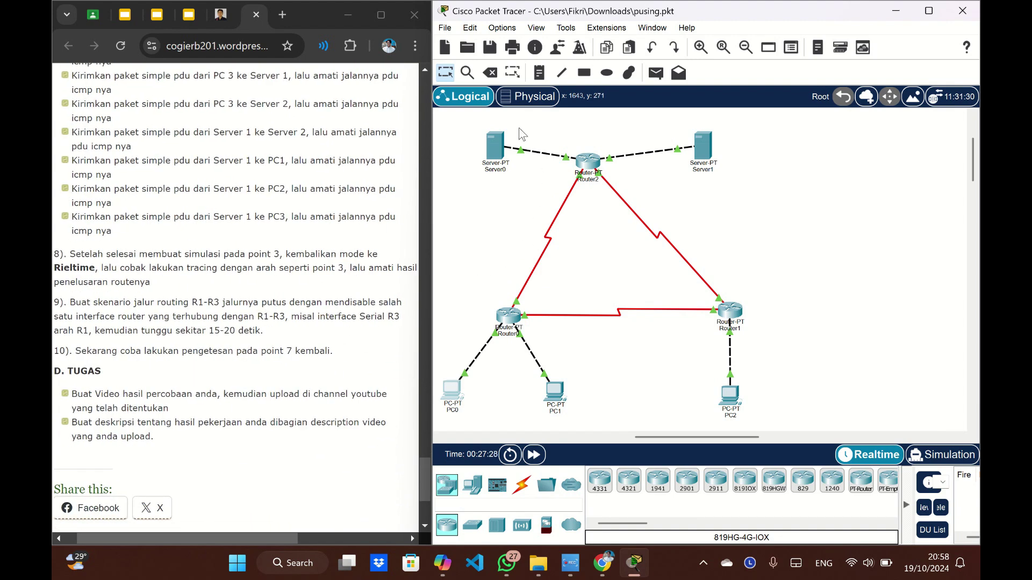
- Delete the serial link between Router0 and Router2, leaving PC0 in place
click(490, 75)
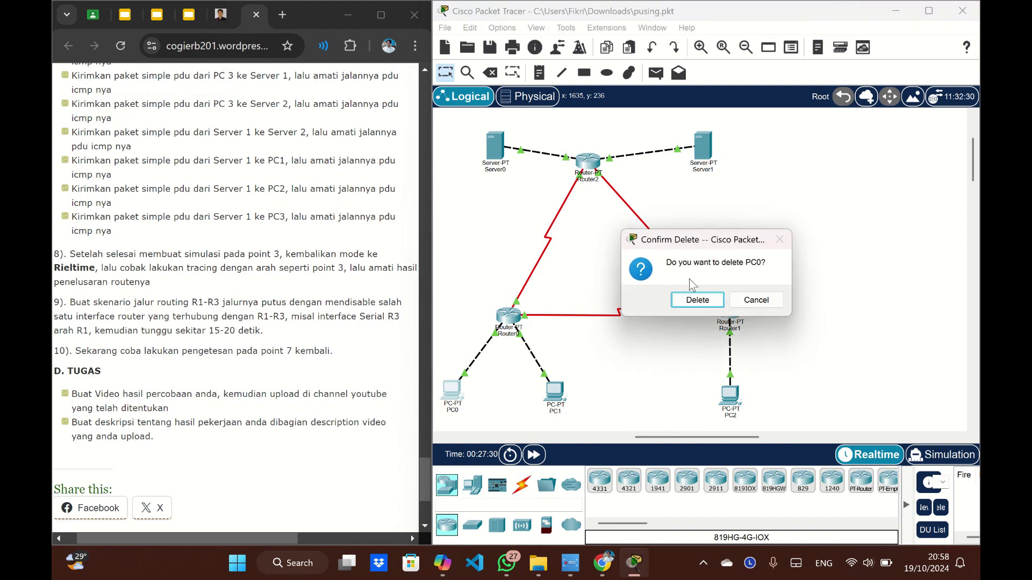
click(770, 304)
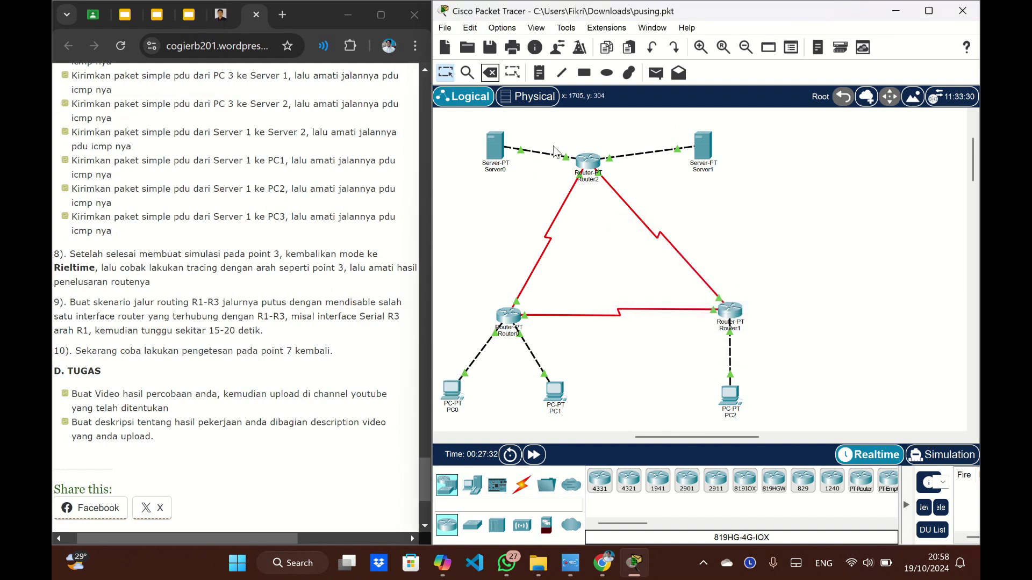
click(490, 72)
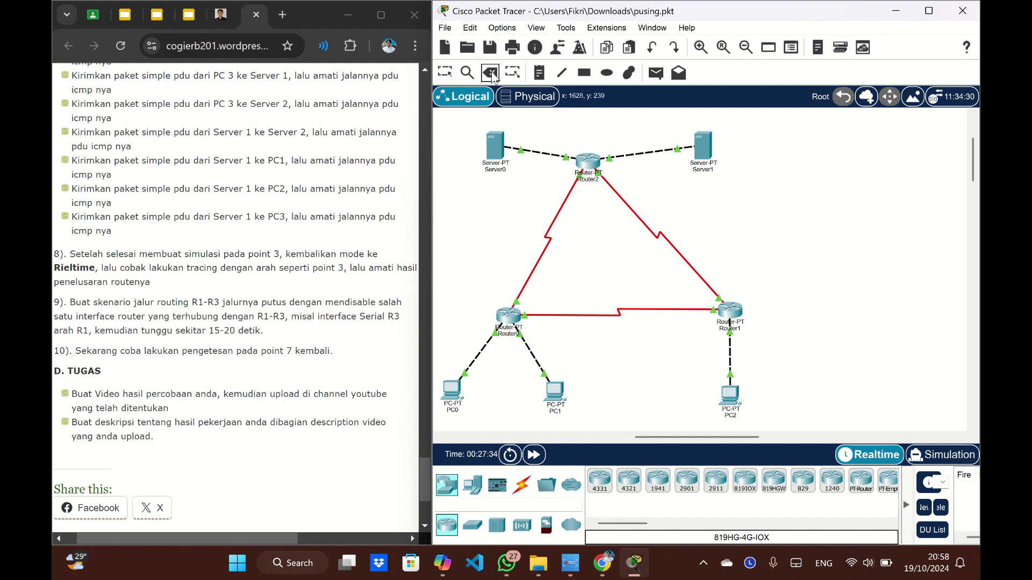
click(560, 208)
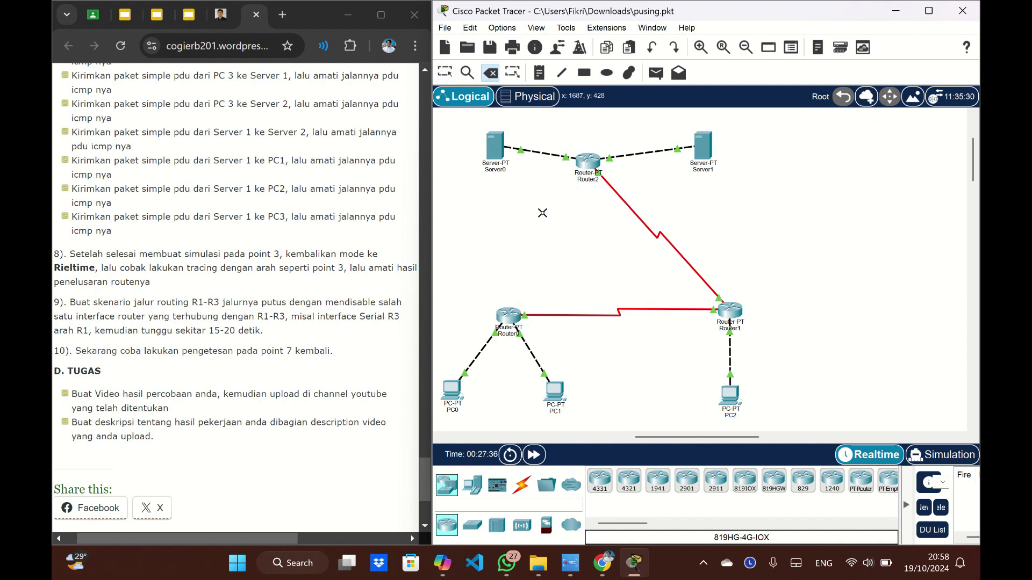
key(Escape)
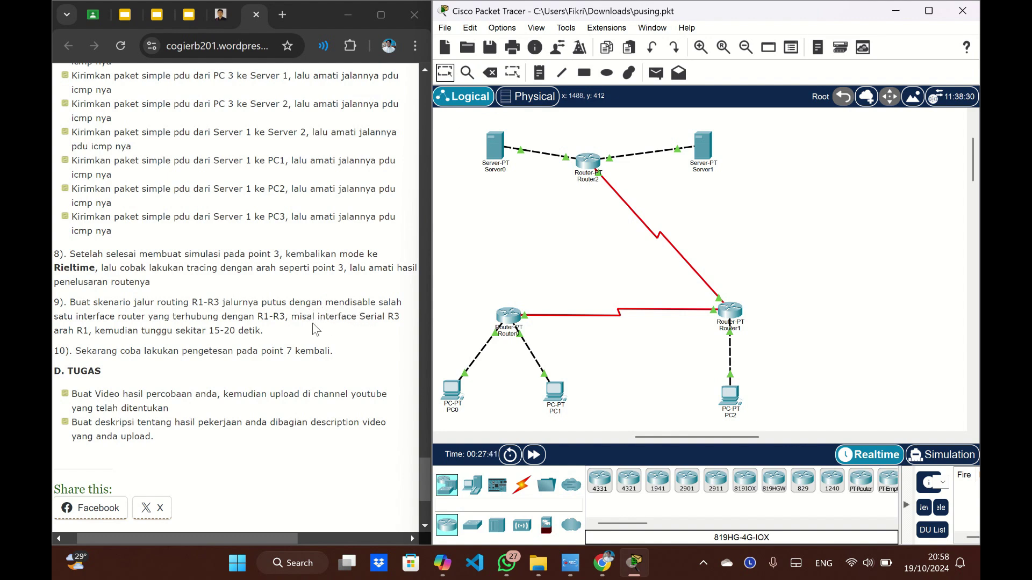
- Review tutorial points 9 and 10, and return to the list of packet scenarios in point 7
scroll(257, 333, up, 1)
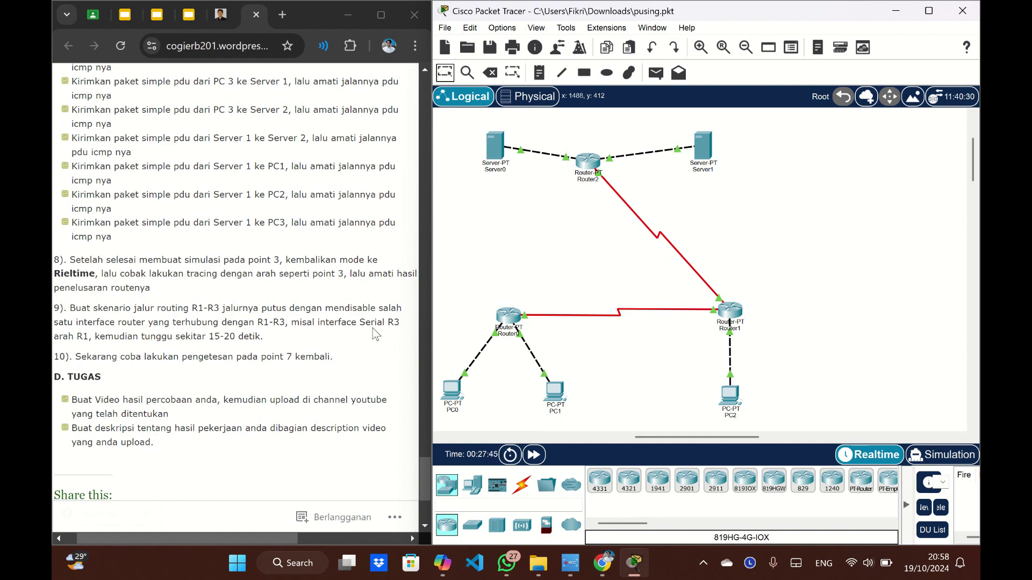
scroll(371, 328, right, 1)
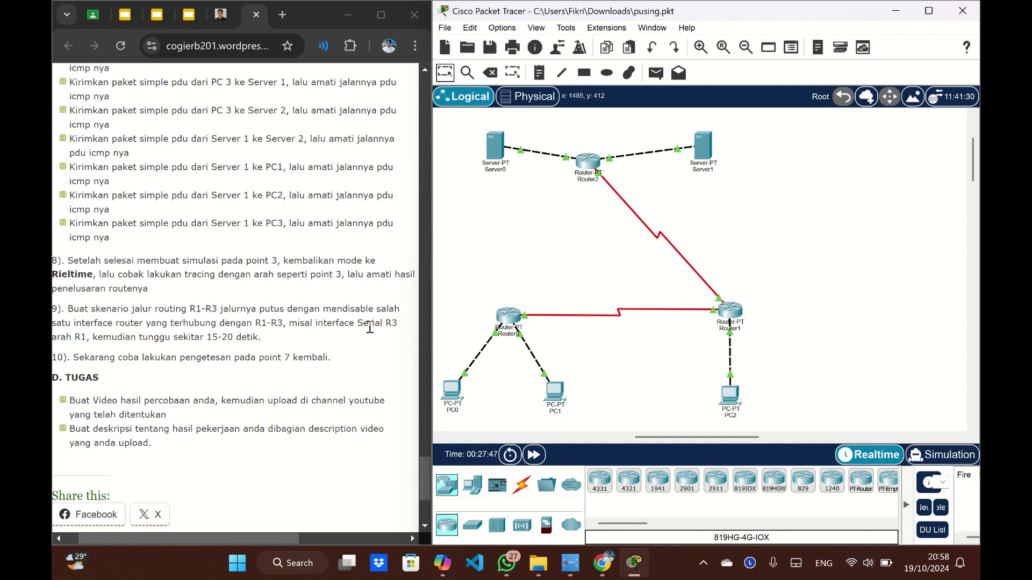
scroll(369, 328, down, 1)
scroll(369, 328, left, 1)
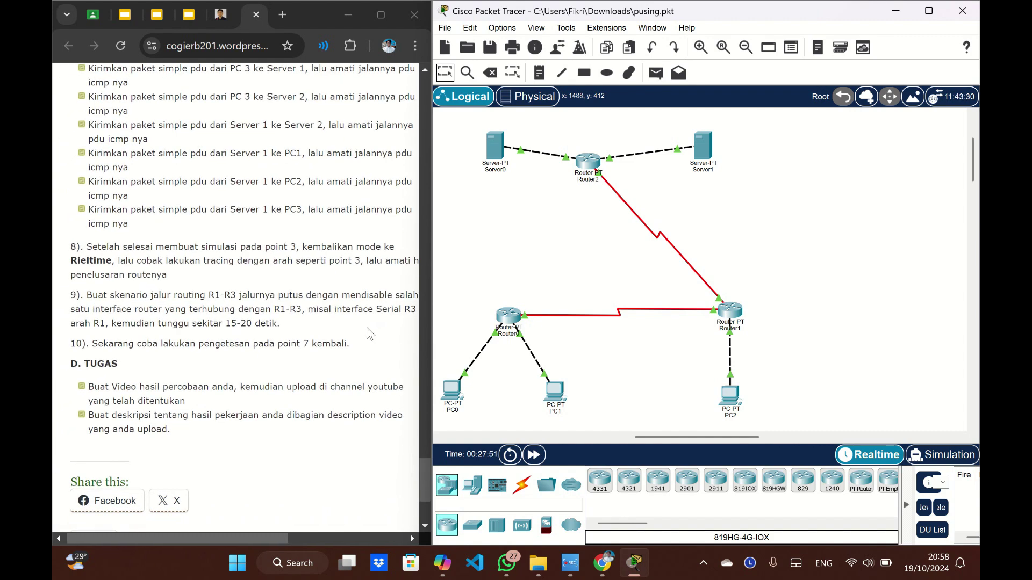
scroll(369, 333, down, 1)
scroll(370, 333, right, 1)
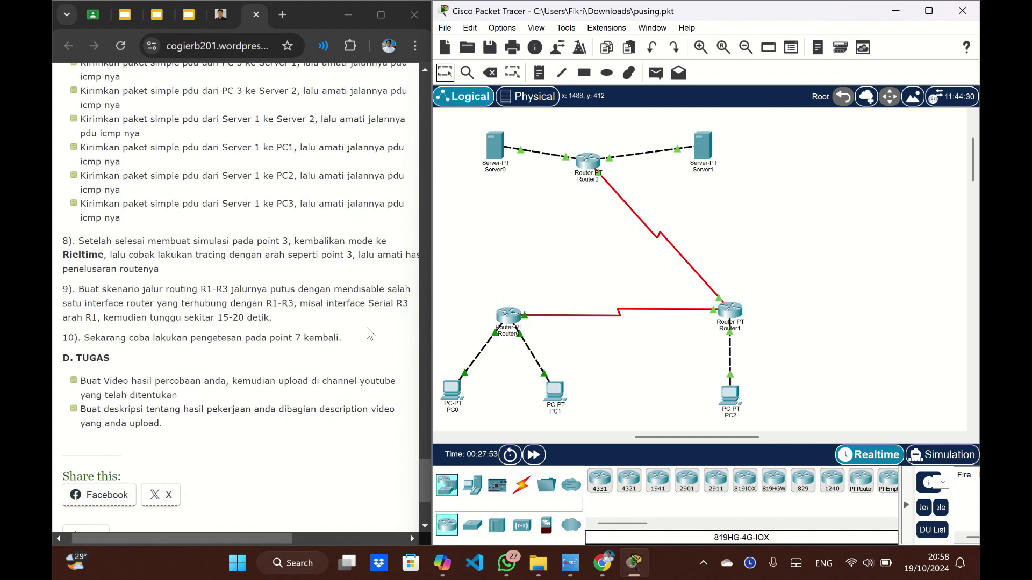
scroll(370, 333, up, 1)
scroll(369, 333, right, 1)
scroll(370, 333, up, 1)
scroll(572, 265, left, 3)
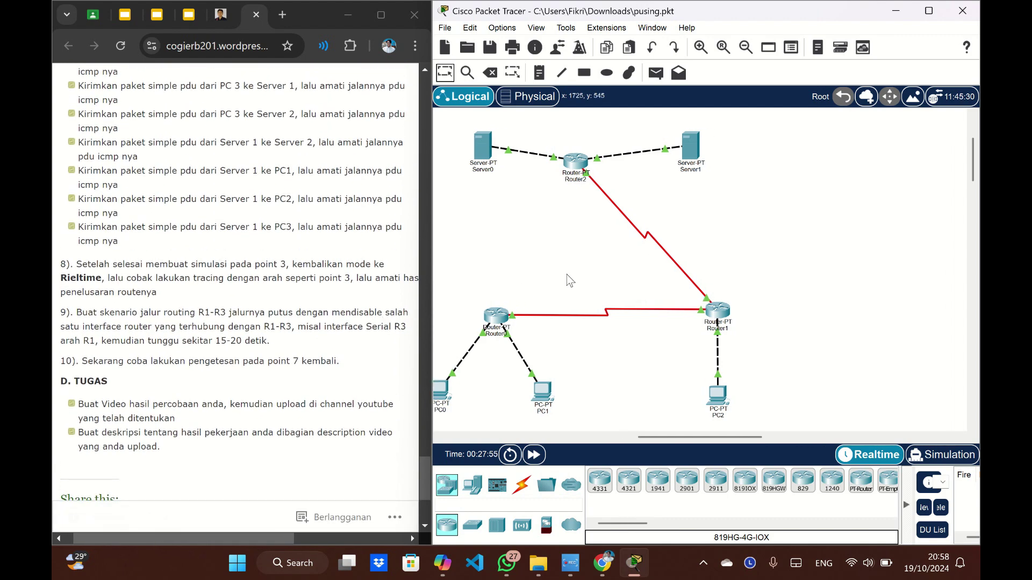
scroll(125, 301, up, 5)
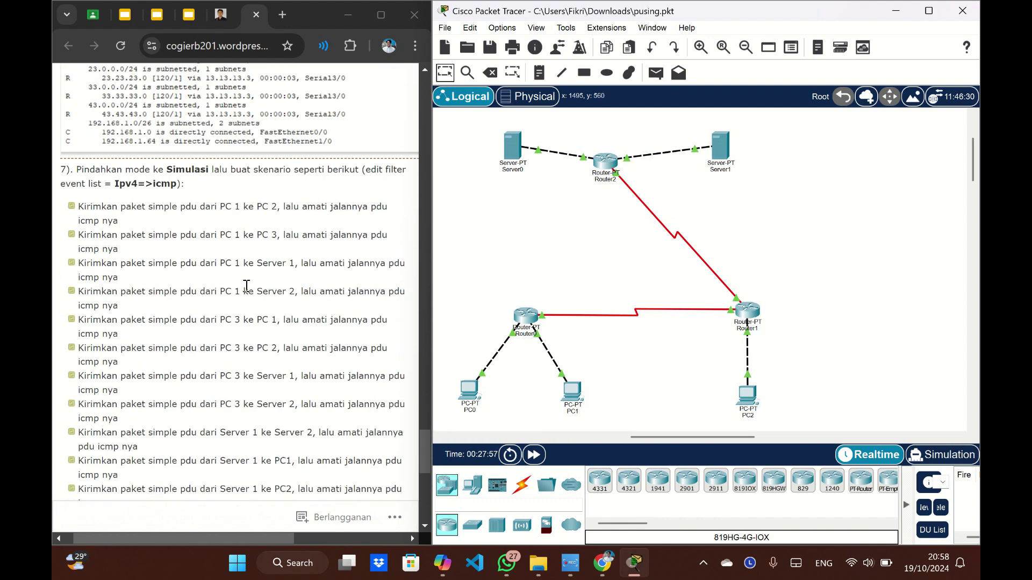
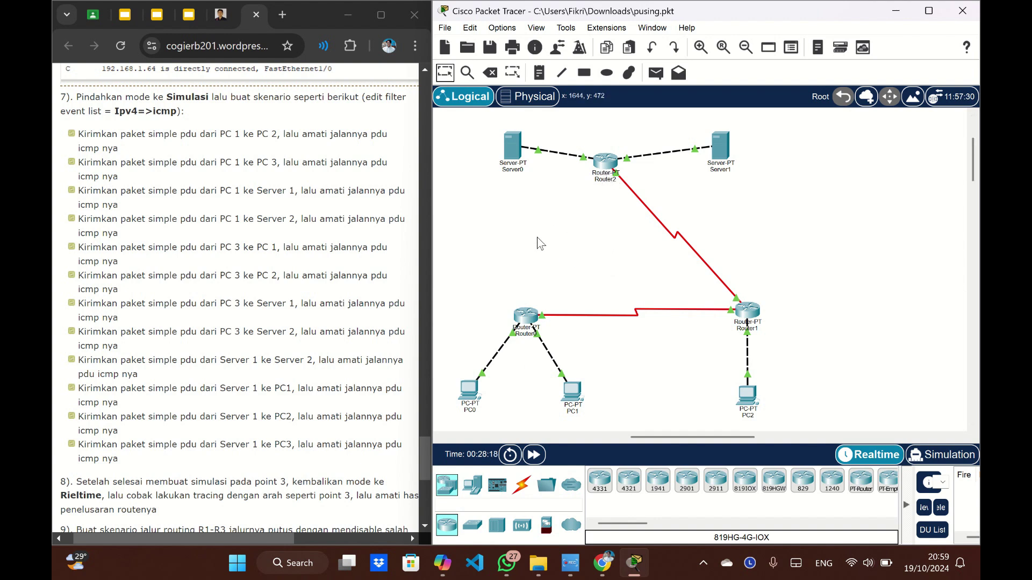
- Send a simple PDU from PC0 to Server0
click(656, 74)
click(471, 392)
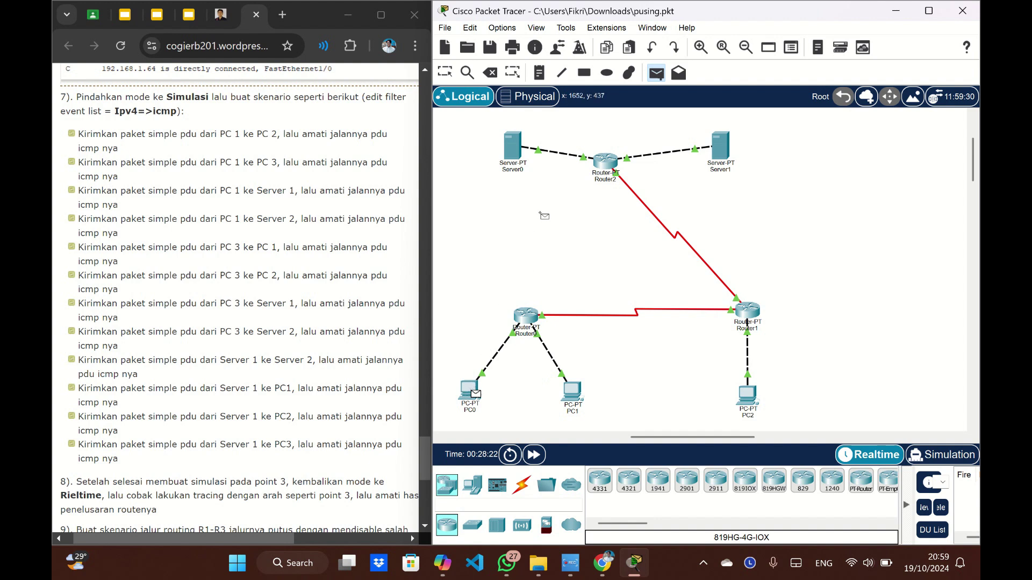
click(517, 151)
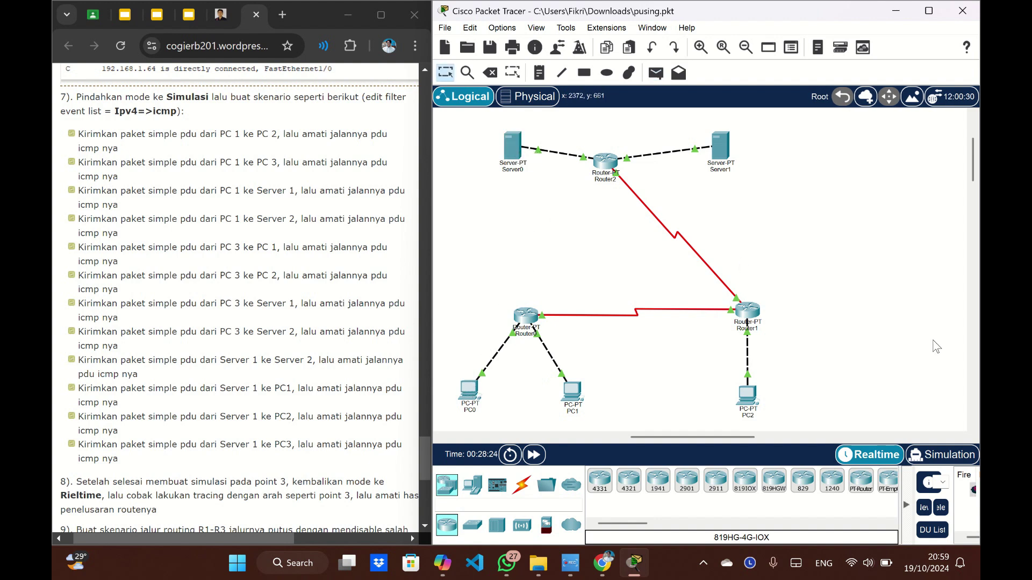
- Switch the network to Simulation mode and check that ICMP is enabled in the IPv4 event filters
click(939, 457)
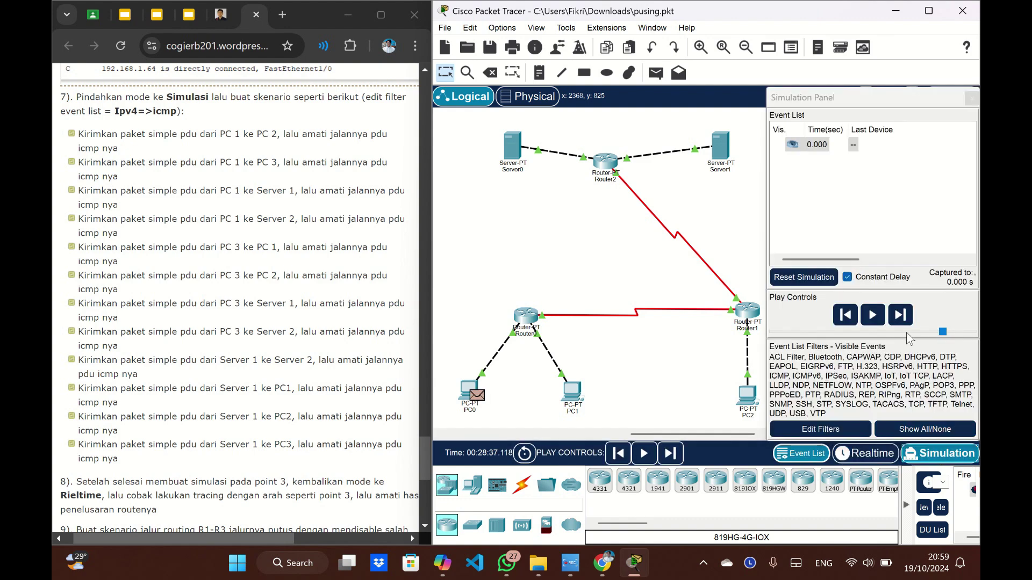
click(820, 429)
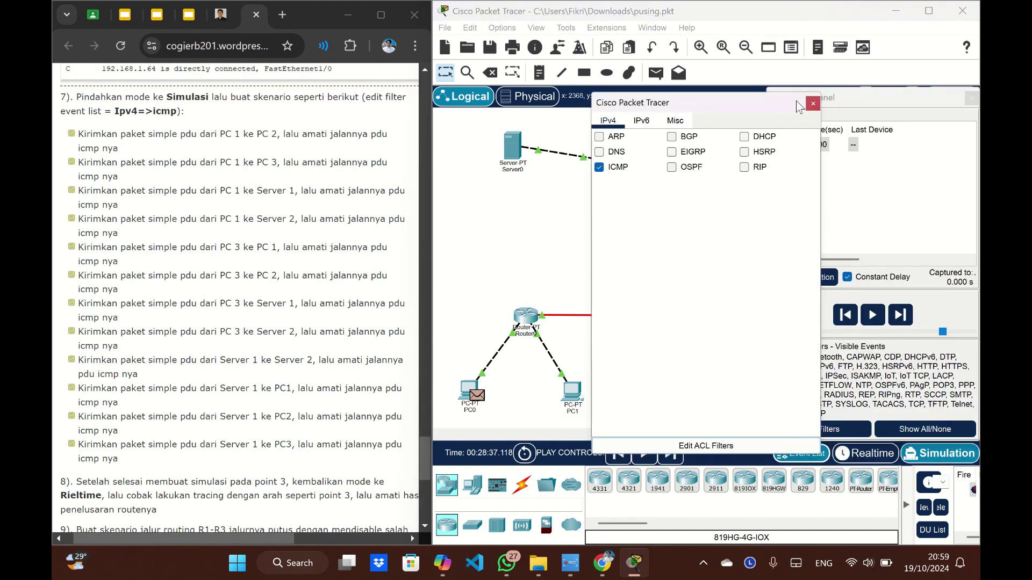
click(813, 104)
- Advance the simulation event by event to follow the packet from PC0 to Server0 and back
click(901, 316)
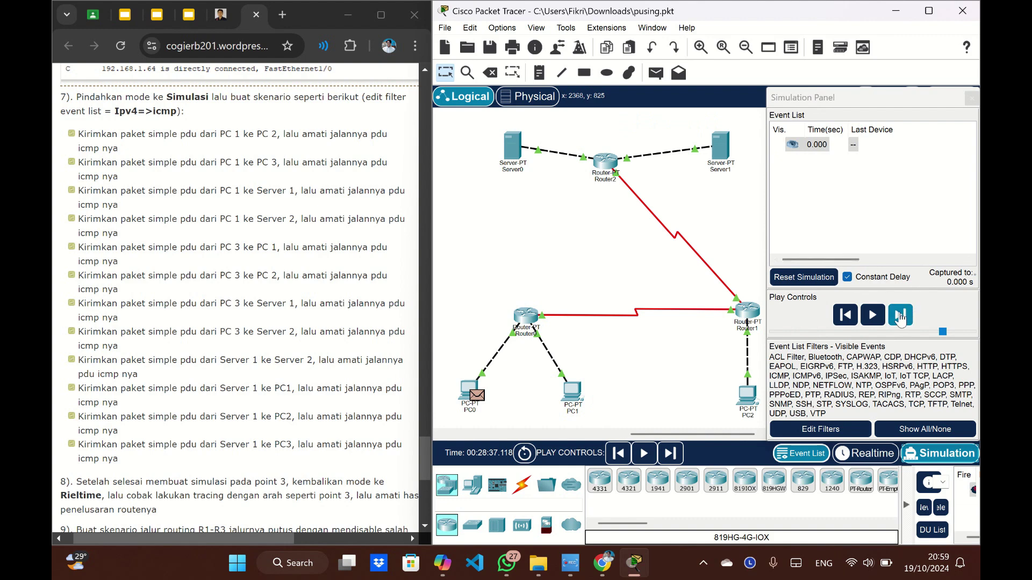
click(900, 316)
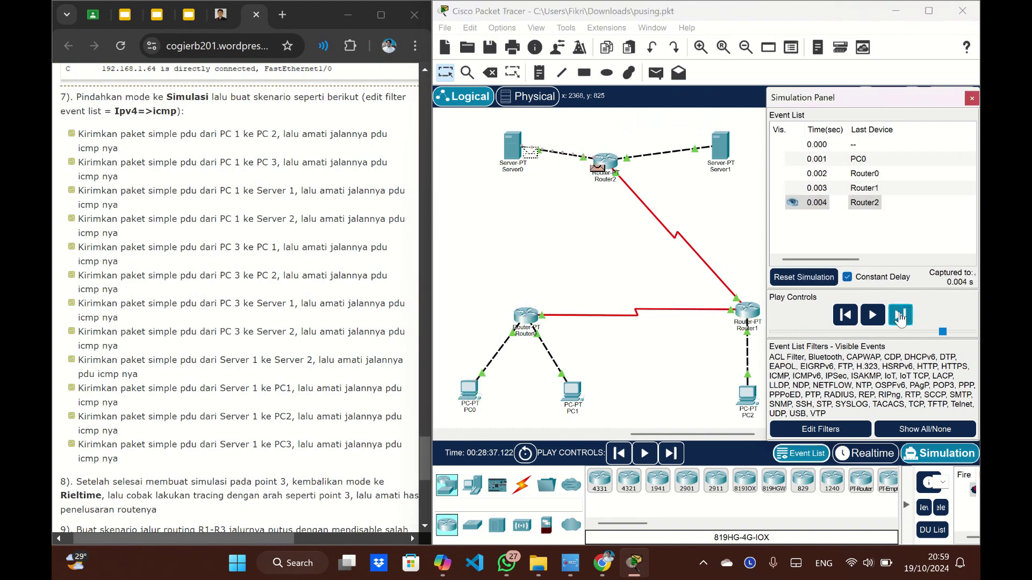
click(900, 316)
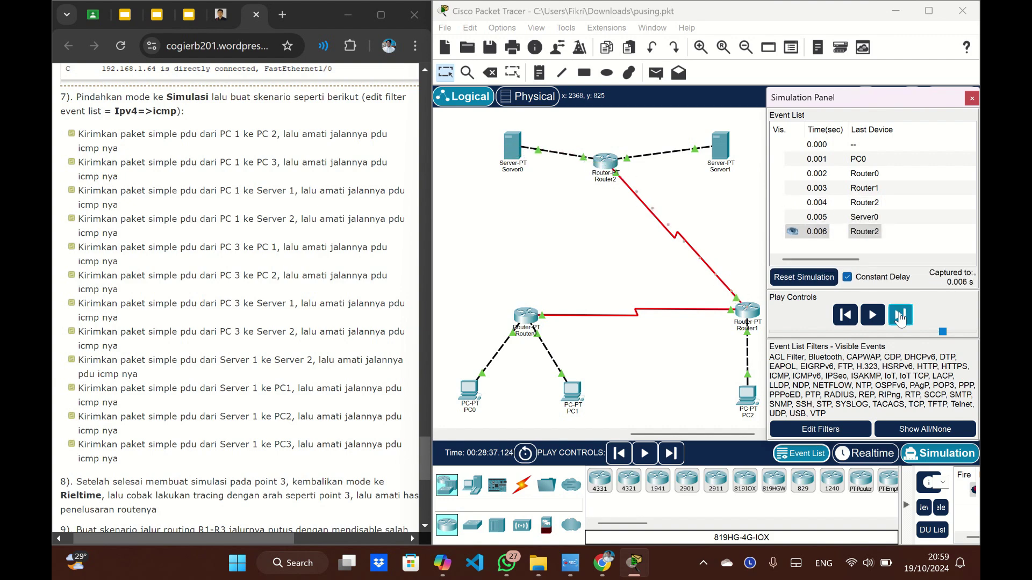
click(900, 316)
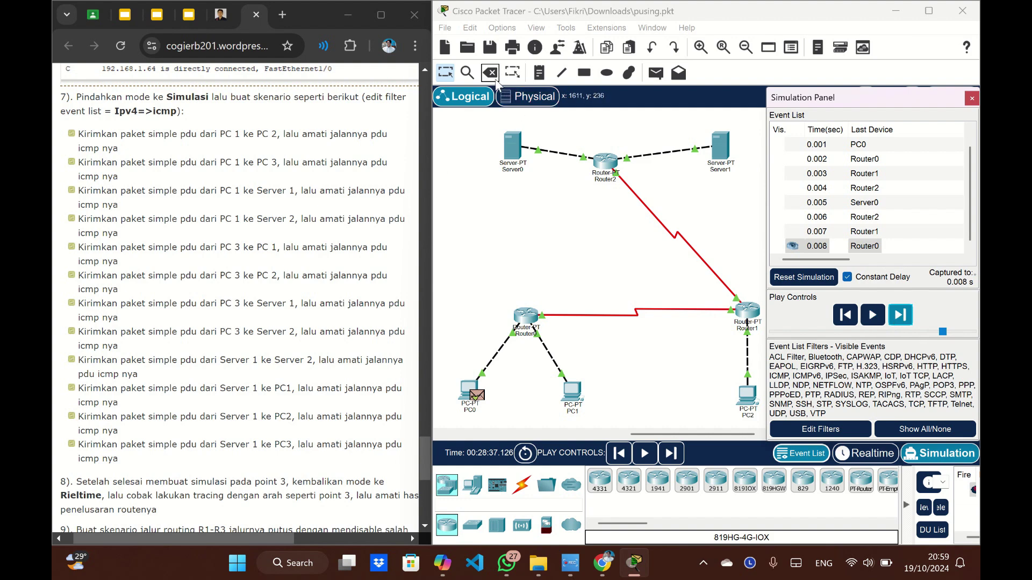
- Delete the PC0-to-Server0 scenario and add a simple PDU from PC1 to Server0
click(544, 77)
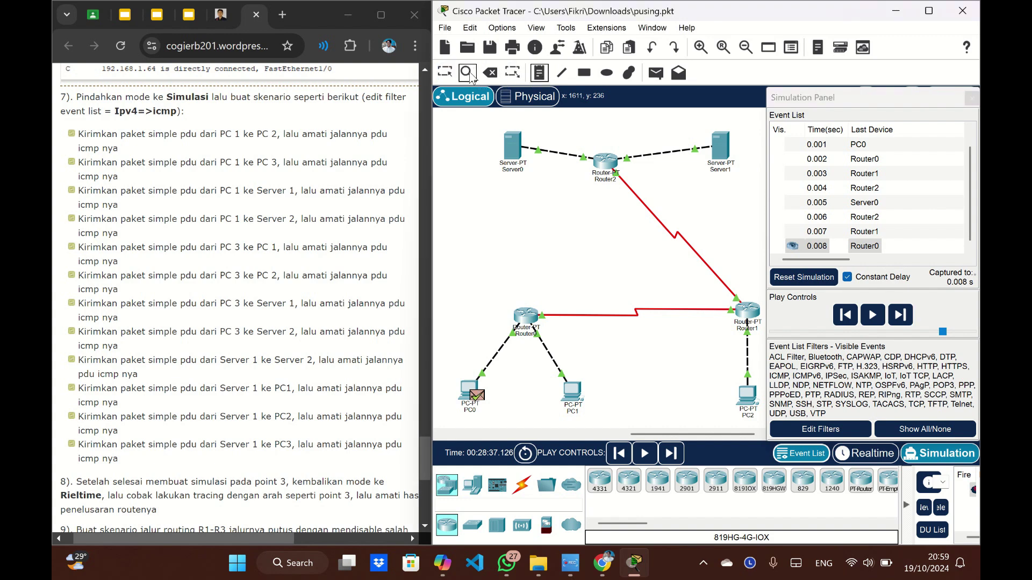
click(657, 75)
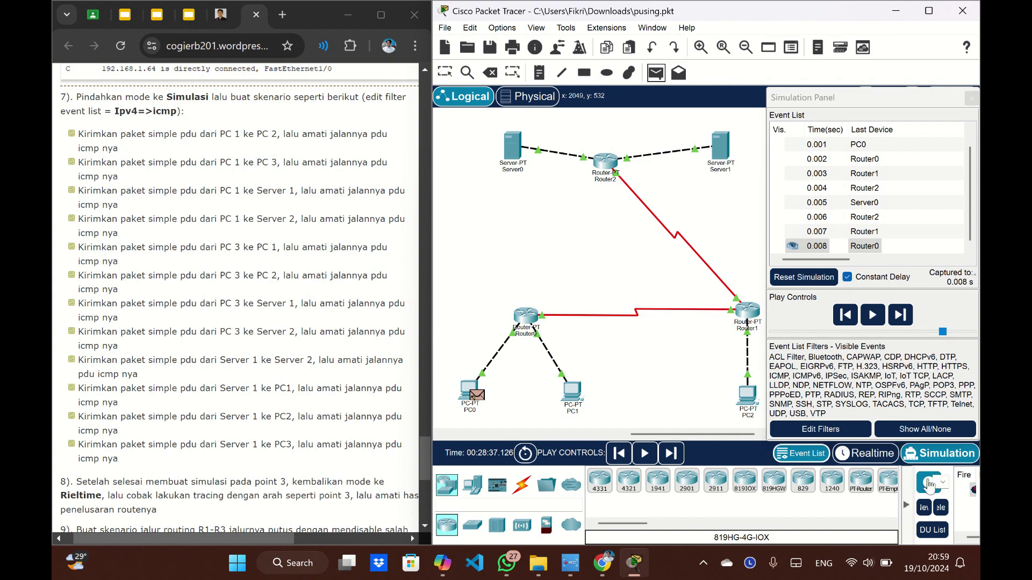
click(940, 508)
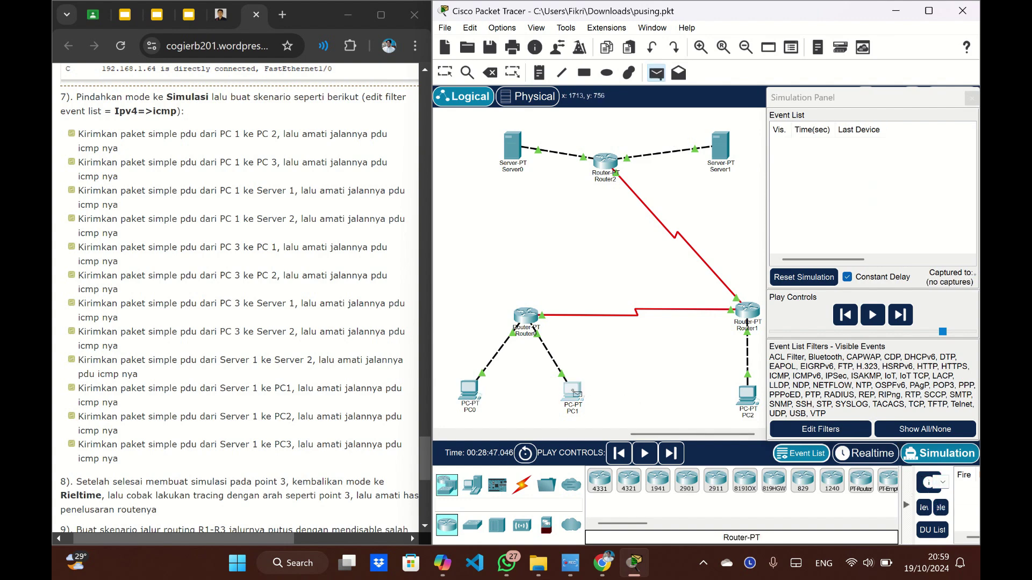
click(572, 389)
click(512, 148)
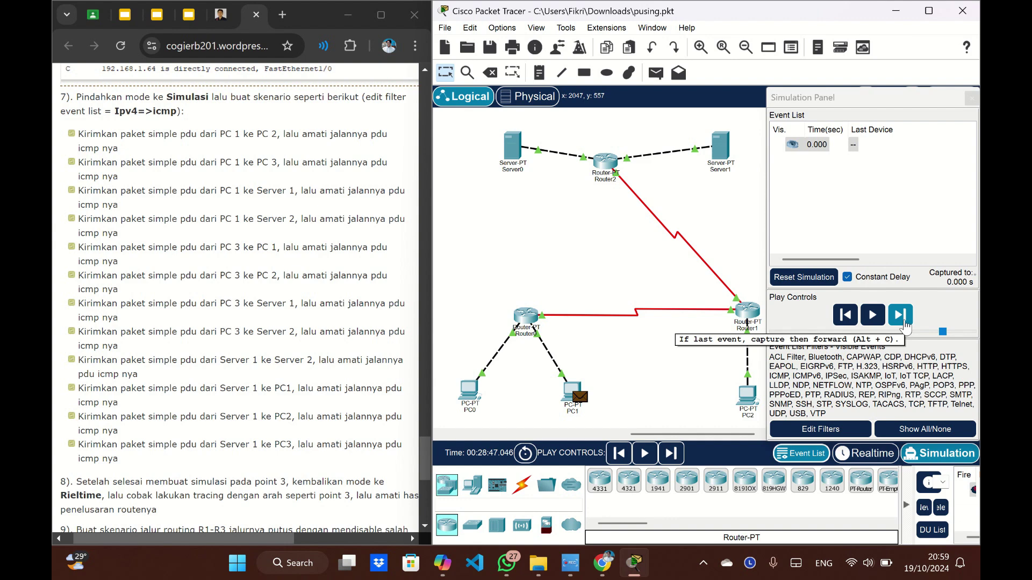
- Advance the simulation event by event to follow the packet from PC1 to Server0 and back
click(907, 326)
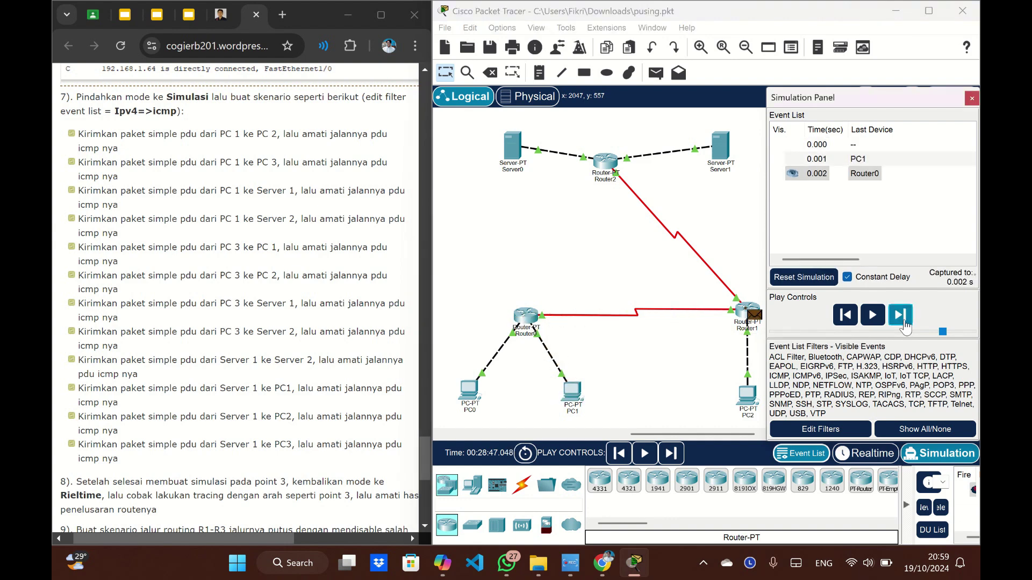
click(907, 327)
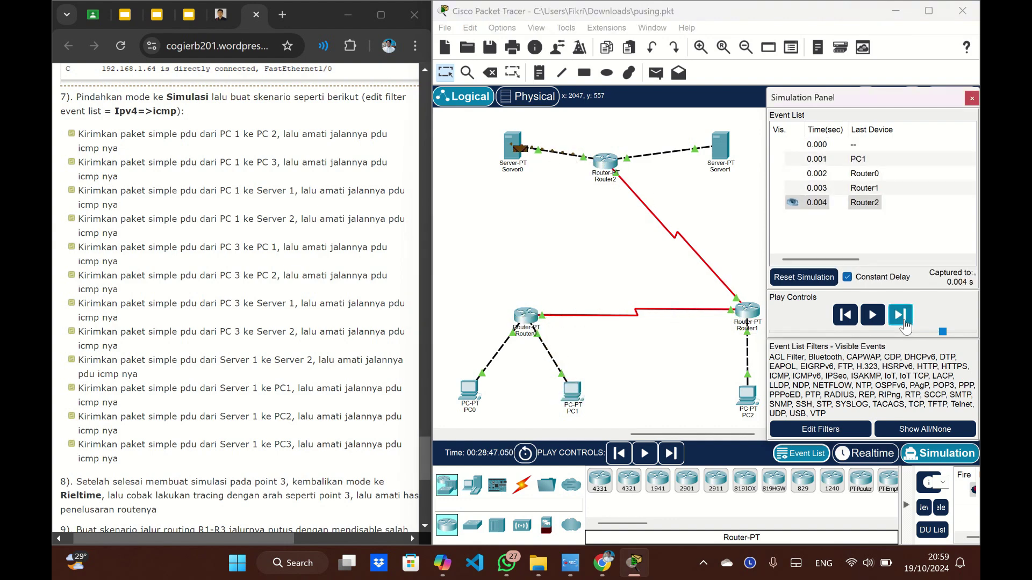
click(907, 326)
click(907, 327)
click(907, 326)
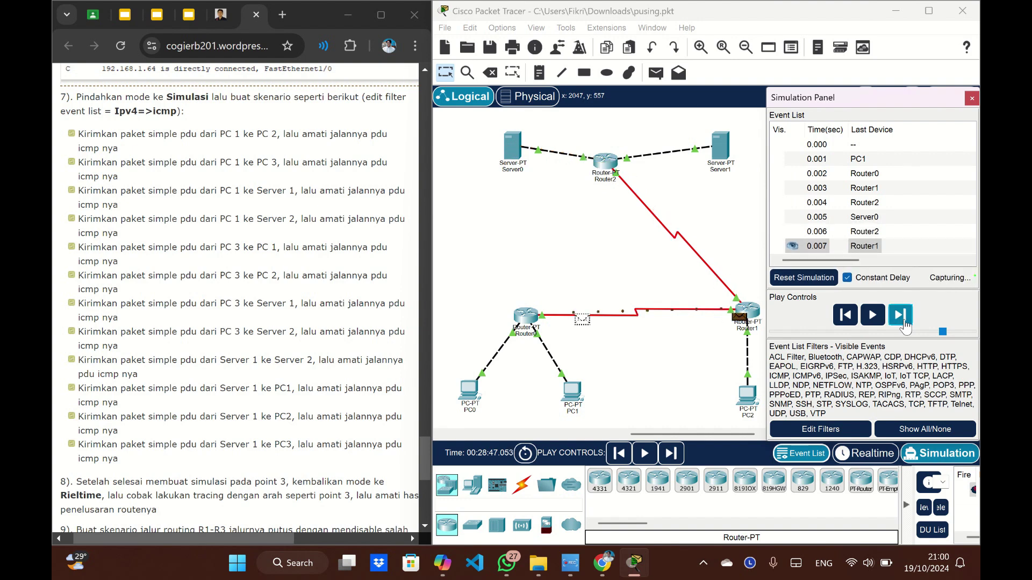
click(907, 326)
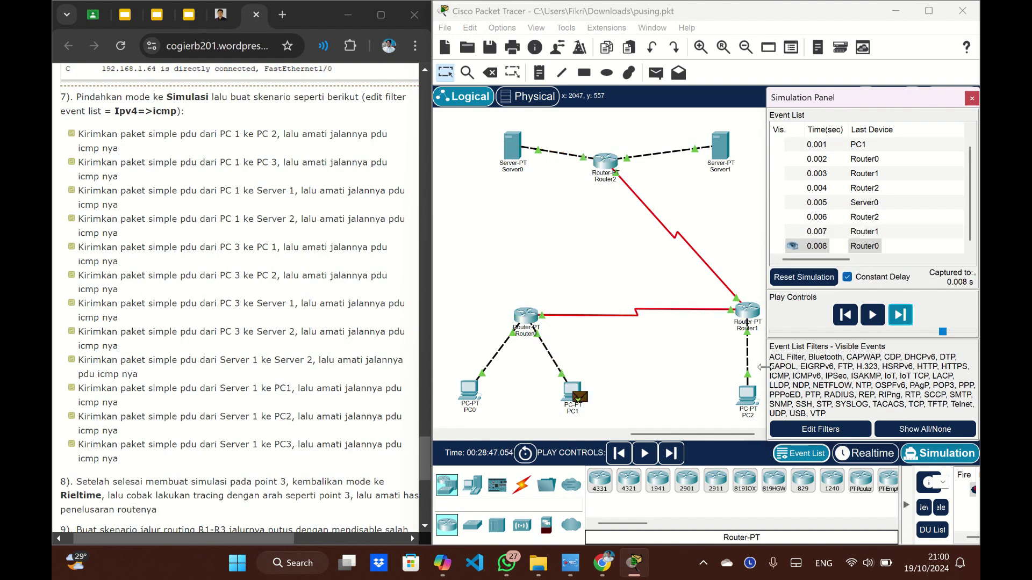
click(701, 375)
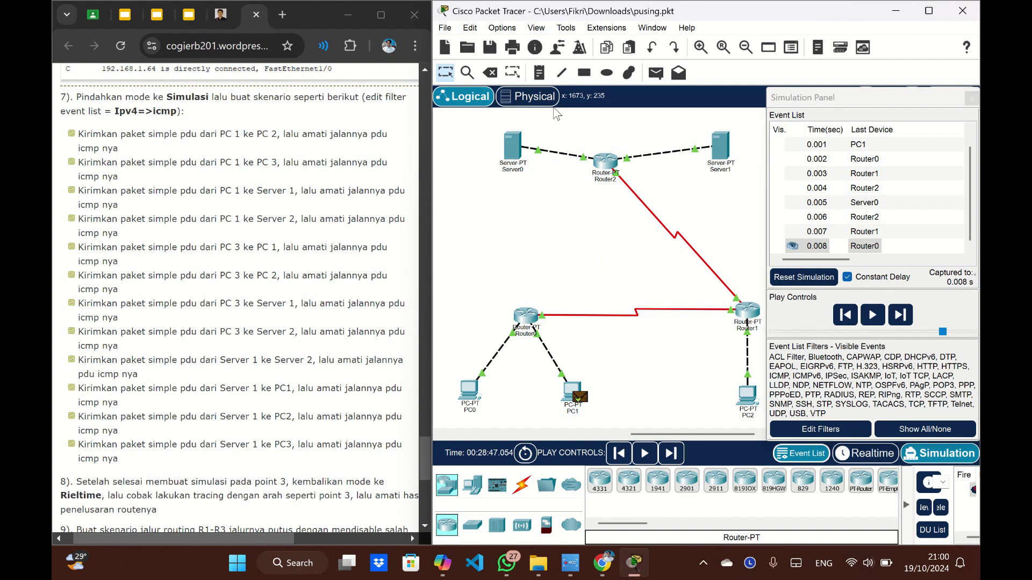
- Add a simple PDU from Server1 to PC0
click(656, 73)
click(720, 144)
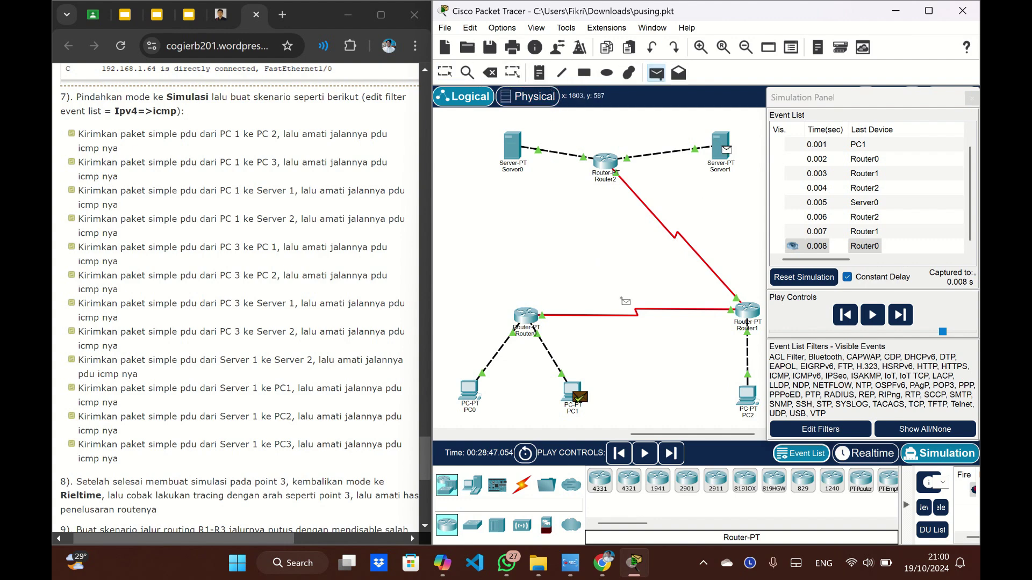
click(477, 394)
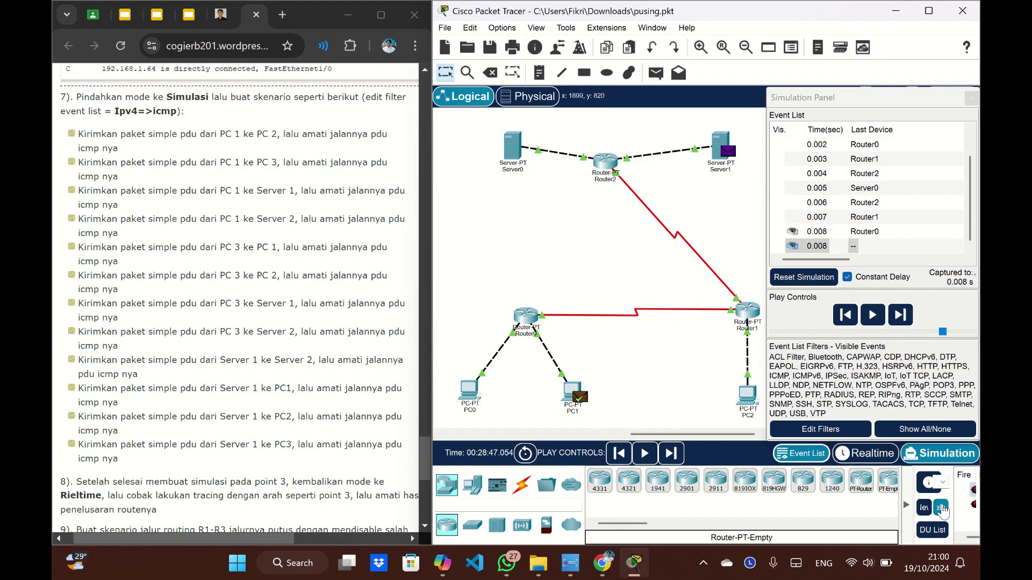
- Advance the simulation event by event to follow the packet from Server1 to PC0 and back
click(901, 316)
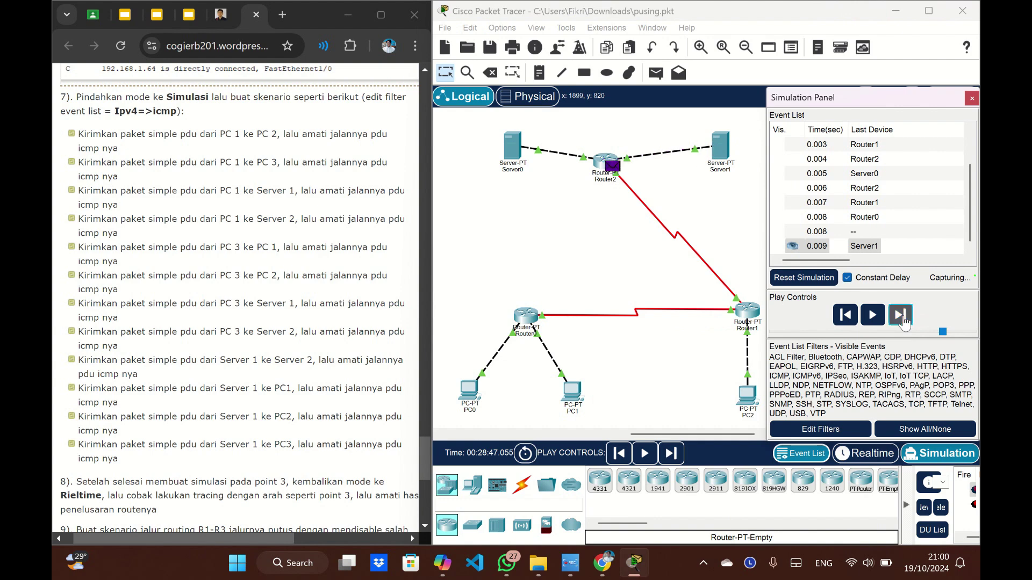
click(903, 318)
click(903, 317)
click(903, 318)
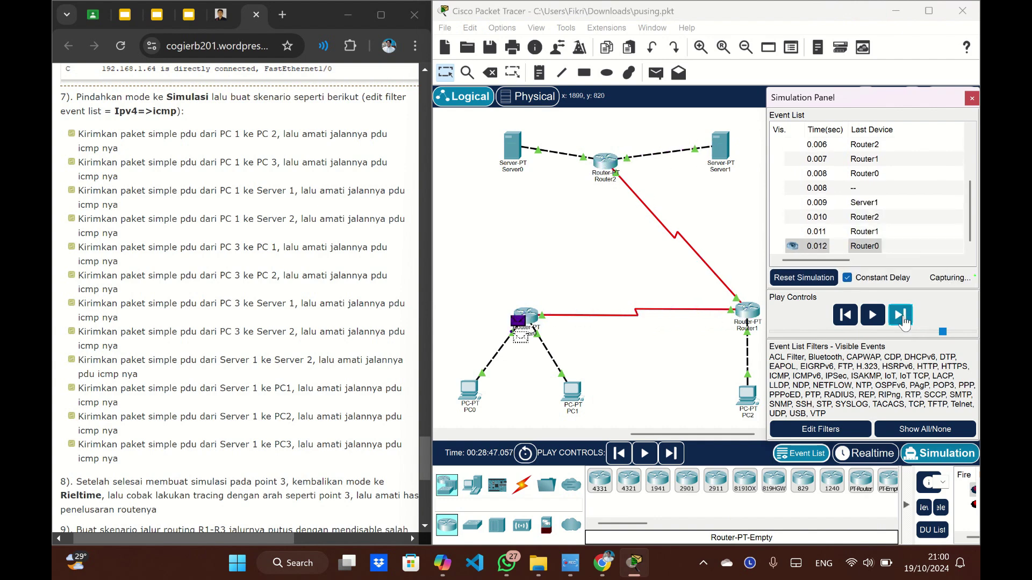
click(902, 318)
click(903, 318)
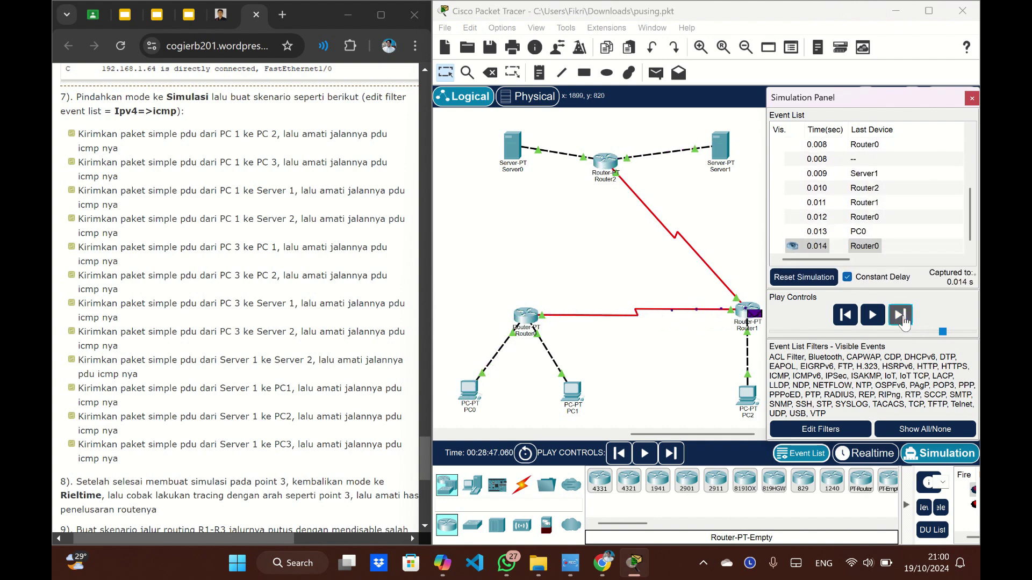
click(902, 318)
click(903, 317)
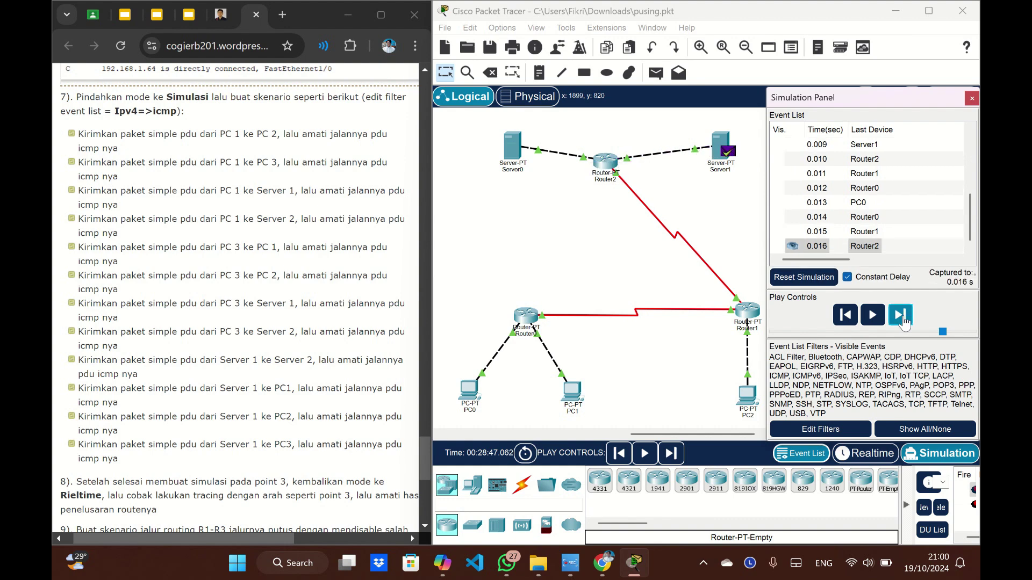
scroll(684, 285, right, 2)
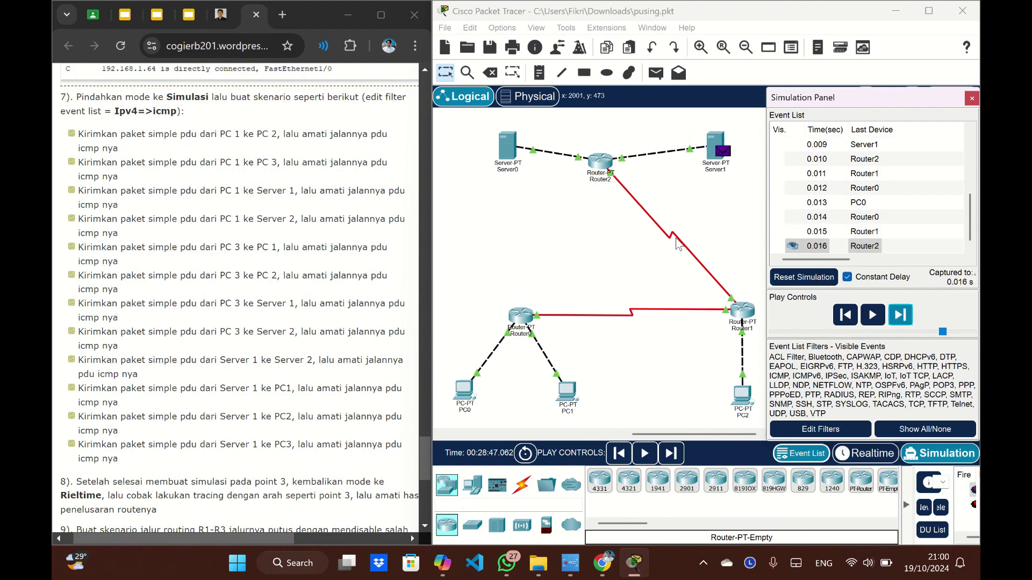
scroll(679, 245, right, 2)
scroll(679, 244, right, 10)
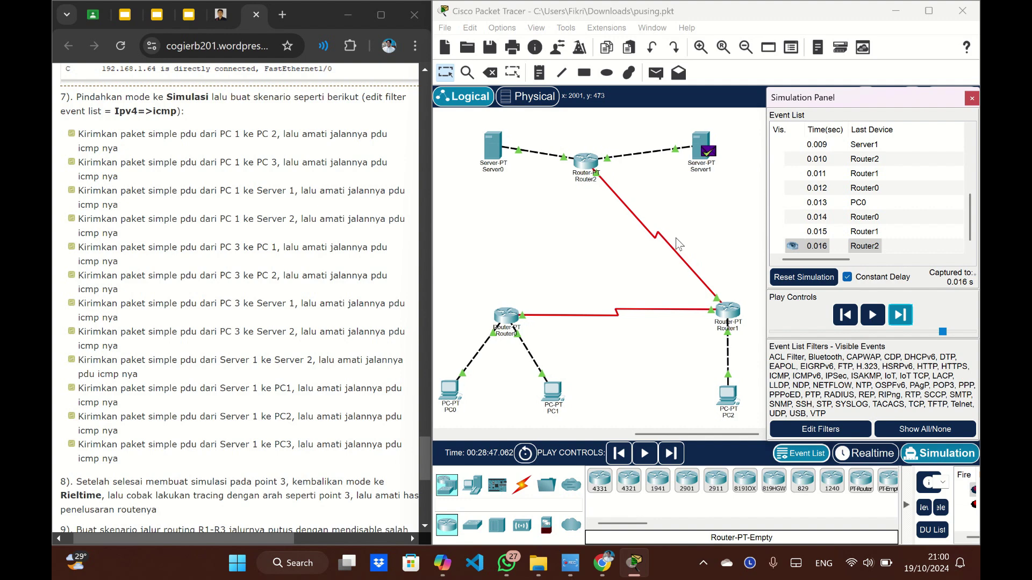
scroll(679, 244, left, 20)
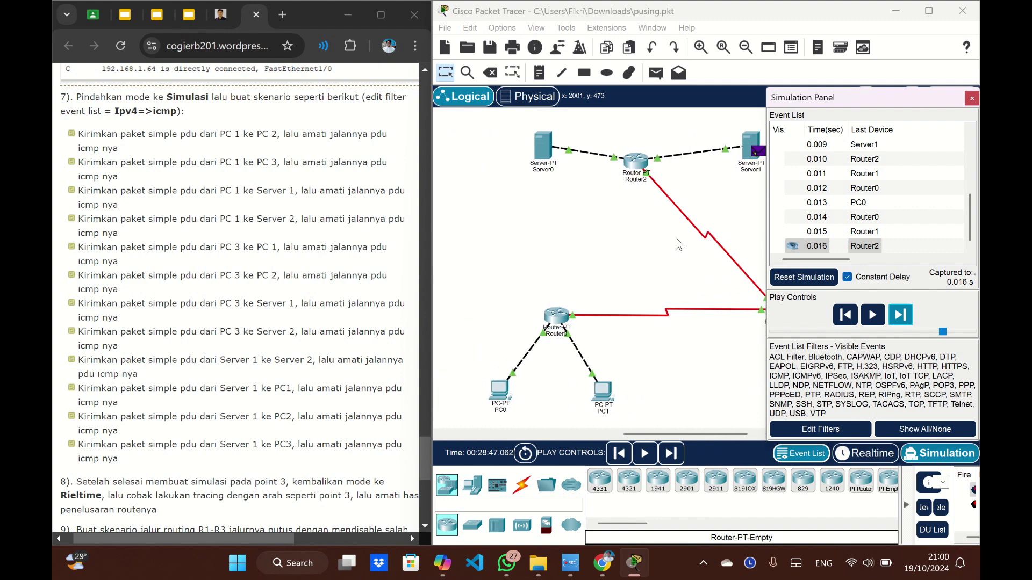
scroll(679, 244, right, 20)
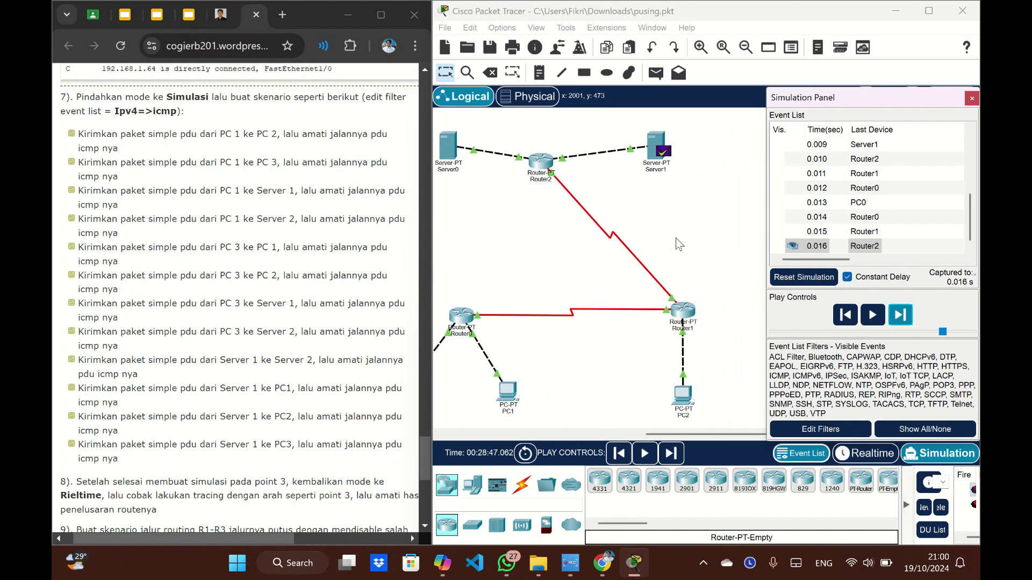
scroll(679, 244, left, 7)
scroll(679, 245, right, 8)
scroll(679, 245, left, 7)
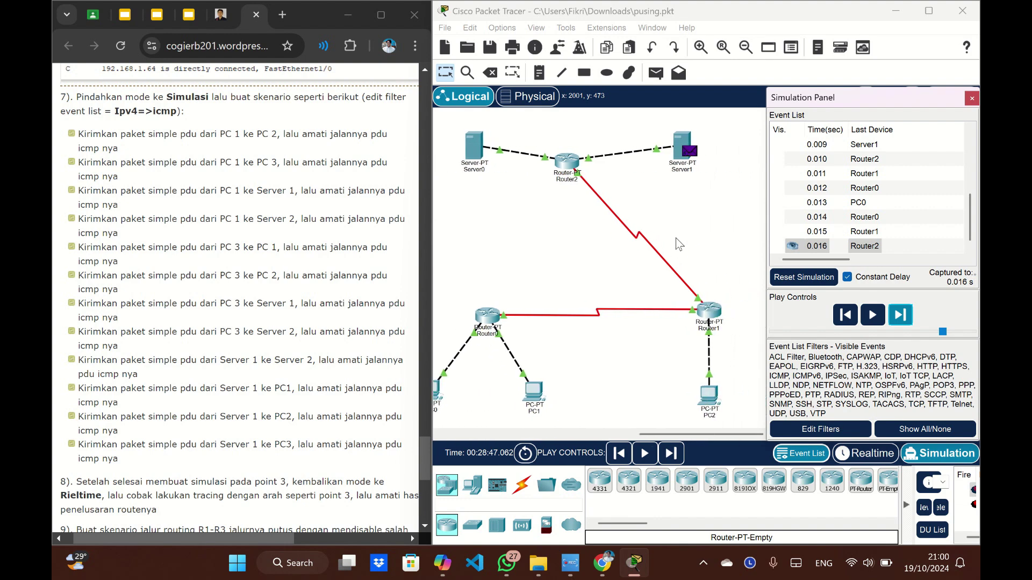
scroll(678, 244, right, 14)
scroll(676, 239, left, 20)
click(676, 247)
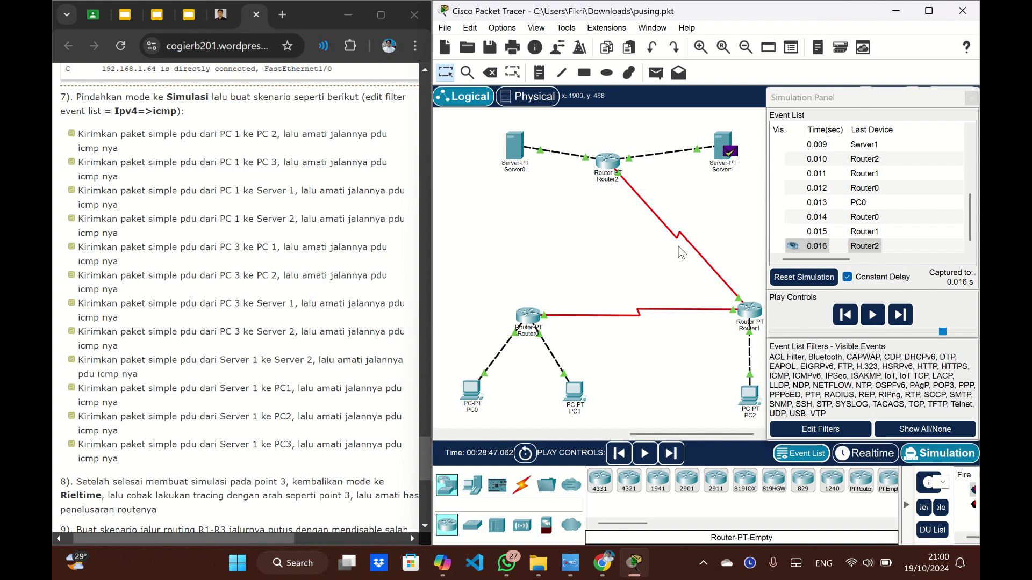
scroll(603, 252, down, 2)
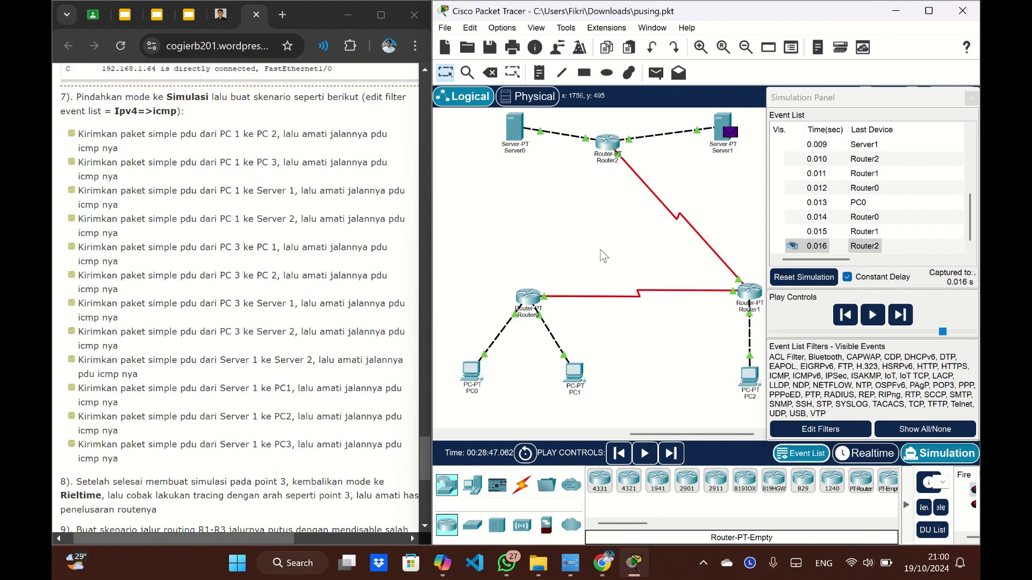
scroll(628, 258, up, 2)
scroll(628, 258, right, 1)
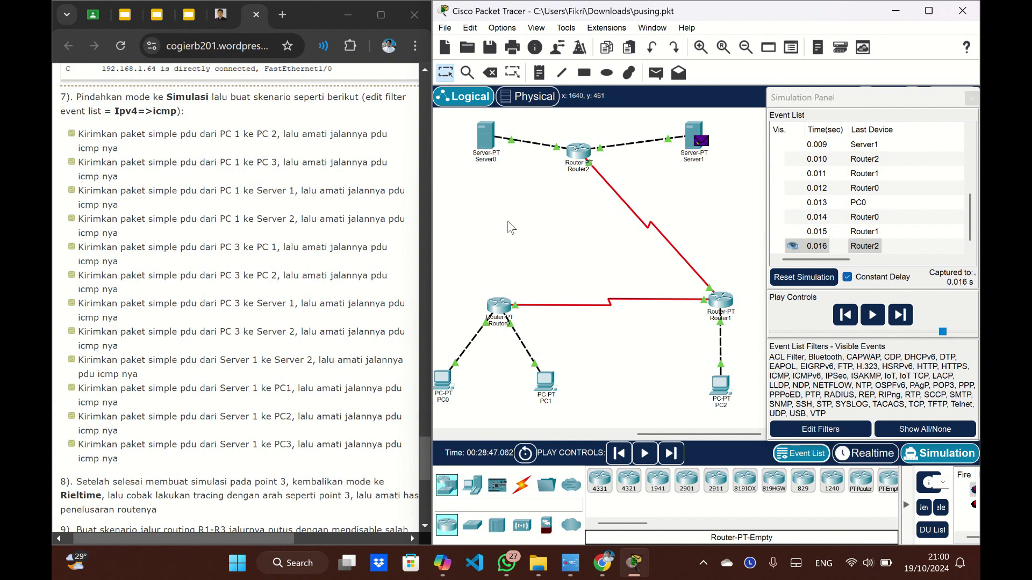
scroll(508, 219, left, 1)
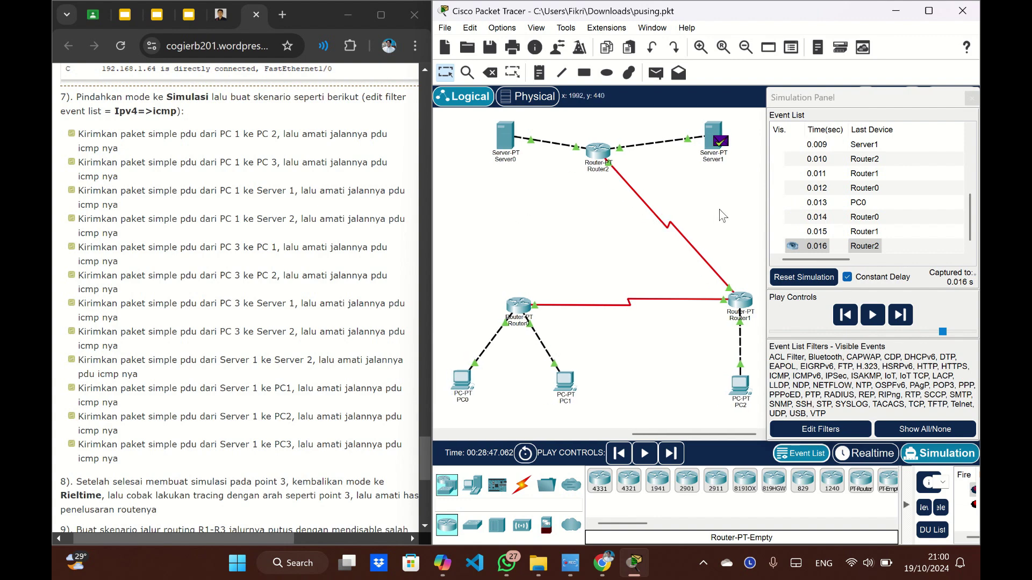
scroll(719, 209, up, 1)
scroll(720, 209, right, 2)
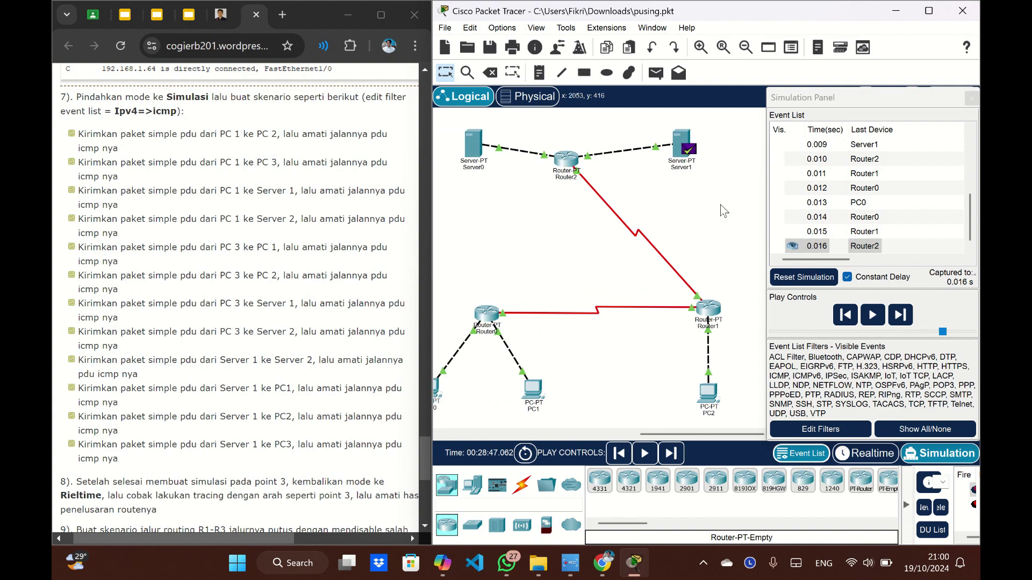
scroll(720, 205, left, 3)
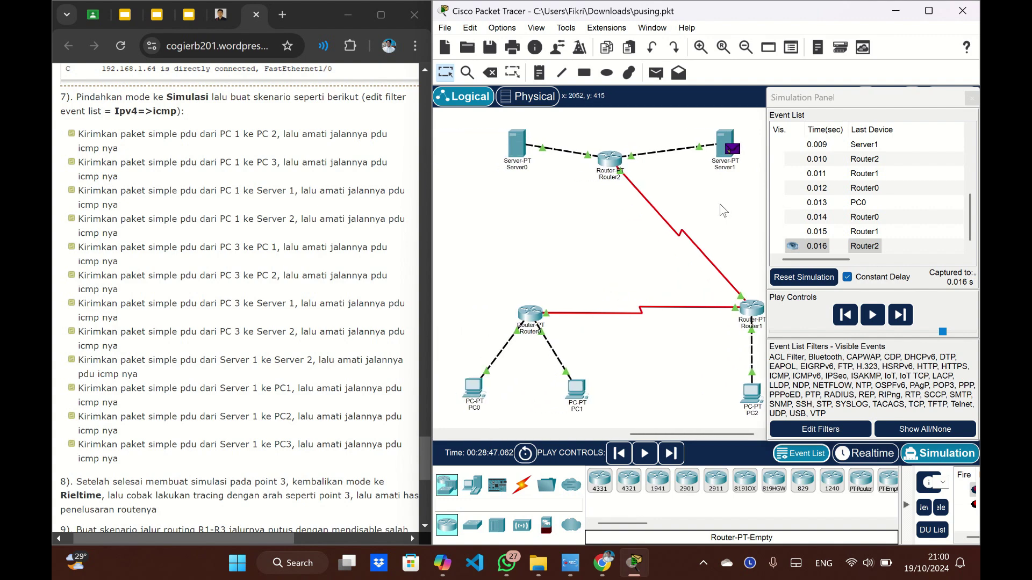
scroll(721, 205, left, 3)
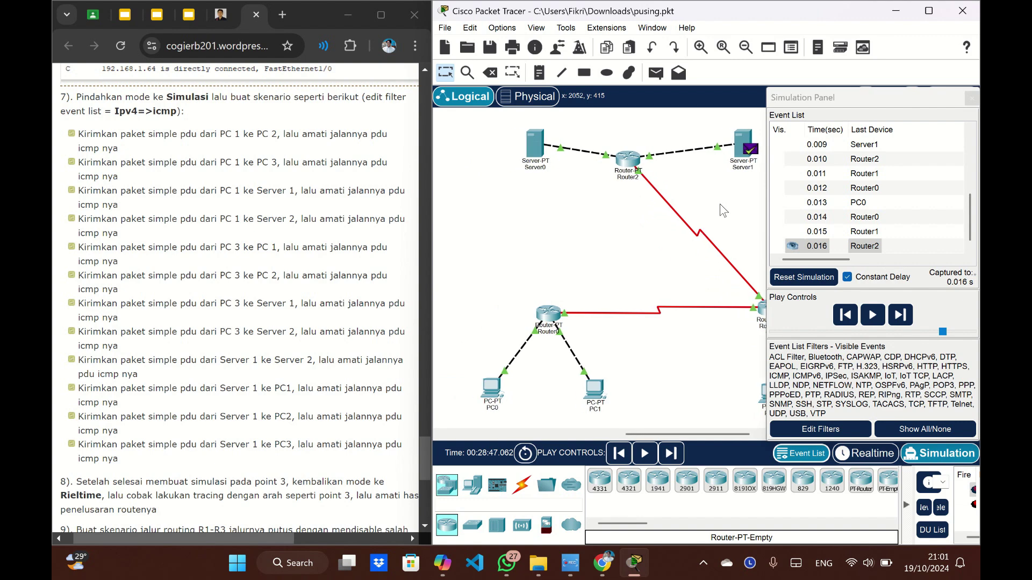
scroll(720, 204, right, 4)
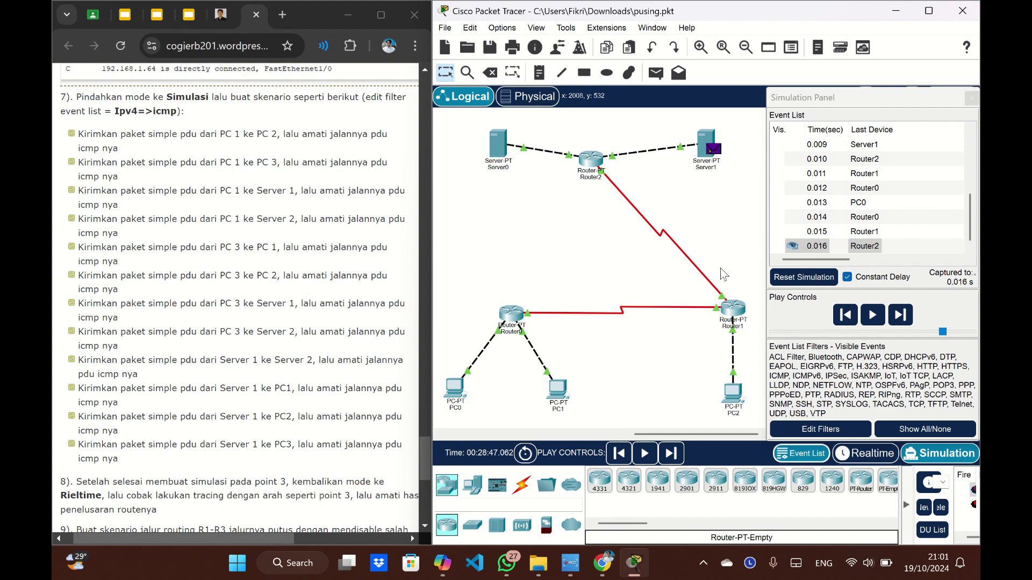
click(575, 562)
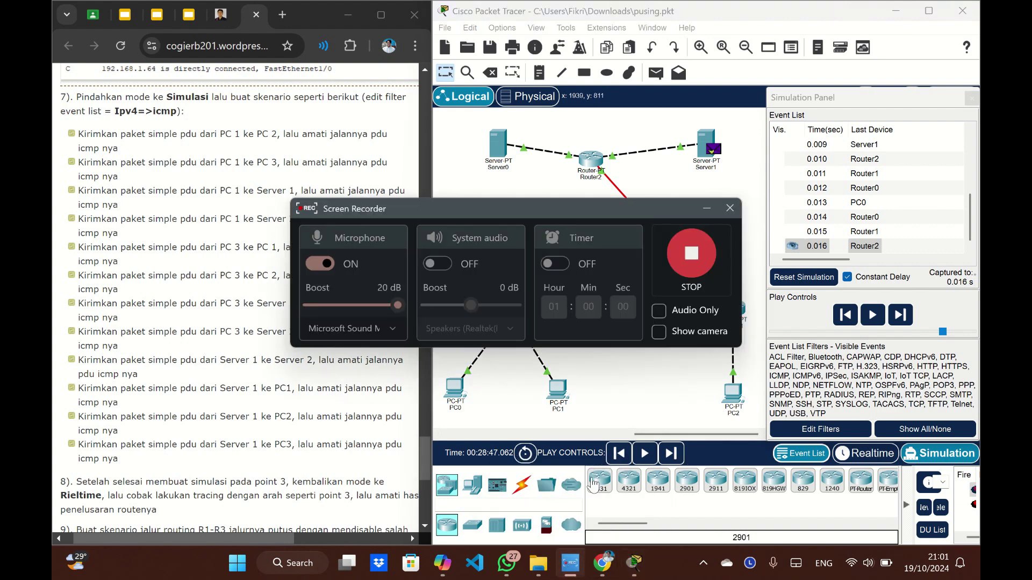